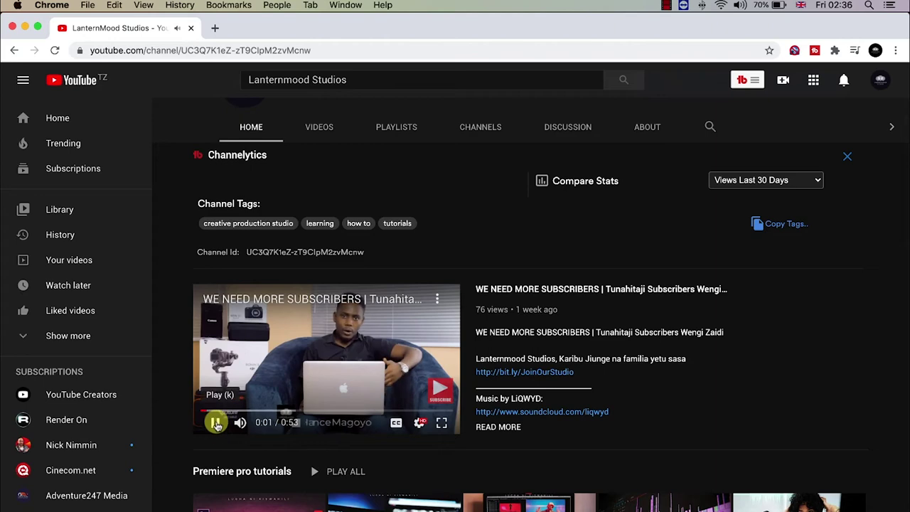
Scroll the LanternMood Studios channel page up to the Premiere pro tutorials playlist row
scroll(218, 417, "up", 2)
scroll(217, 414, "up", 1)
scroll(319, 437, "up", 1)
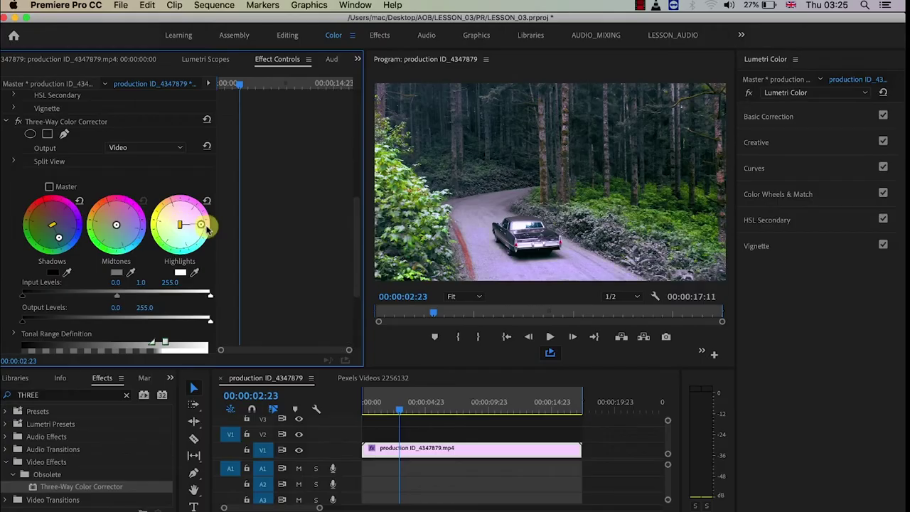
mouse_move(201, 224)
left_mouse_down()
mouse_move(173, 206)
mouse_move(161, 216)
left_mouse_up()
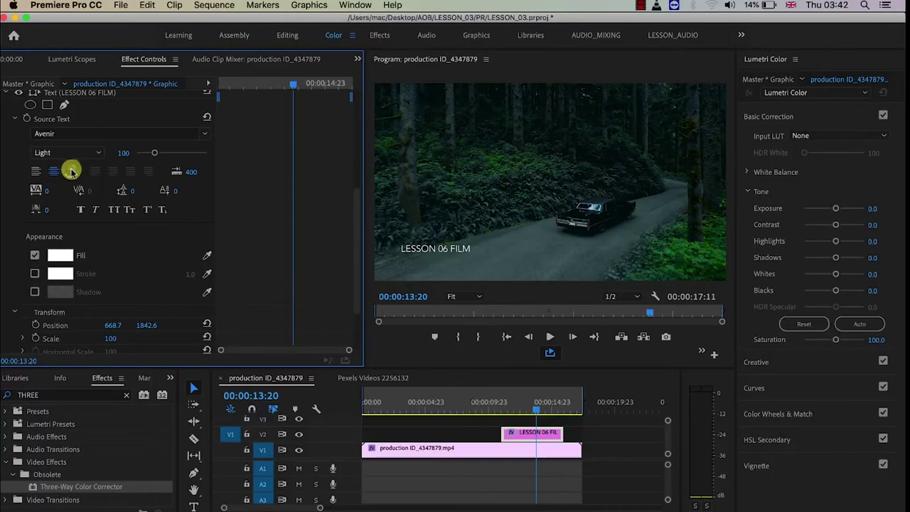
Switch to Premiere Pro's LESSON_03 project and bring up the File menu's Import command
left_click(71, 172)
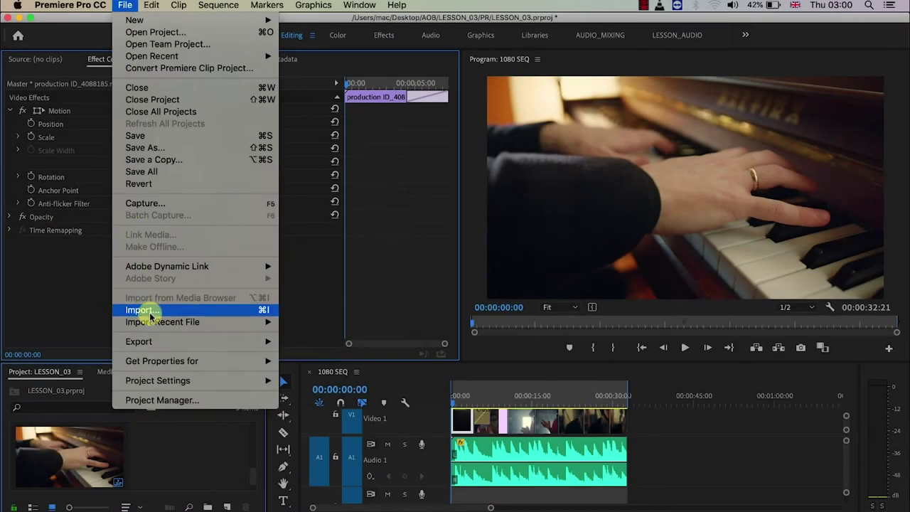
Import video.mp4 and World - 1992.mp4 from the LESSON_06 folder into the project
left_click(142, 310)
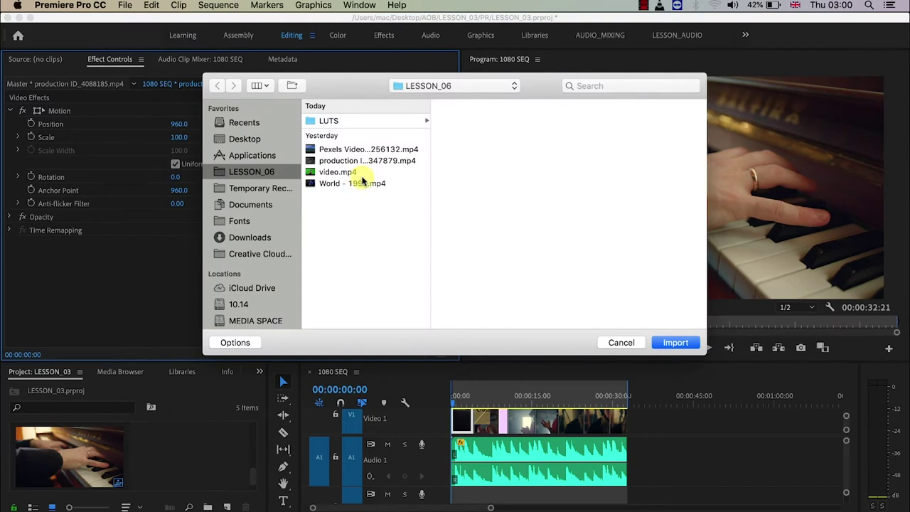
left_click(363, 181)
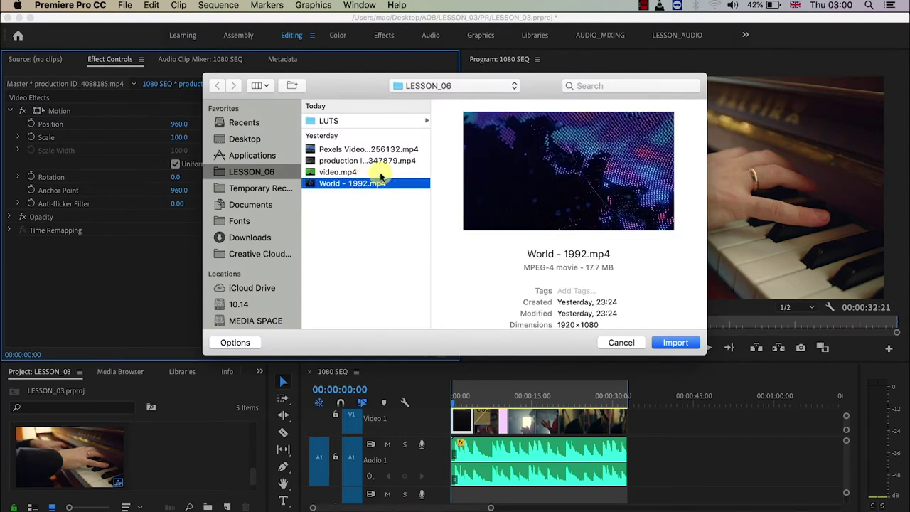
left_click(375, 171)
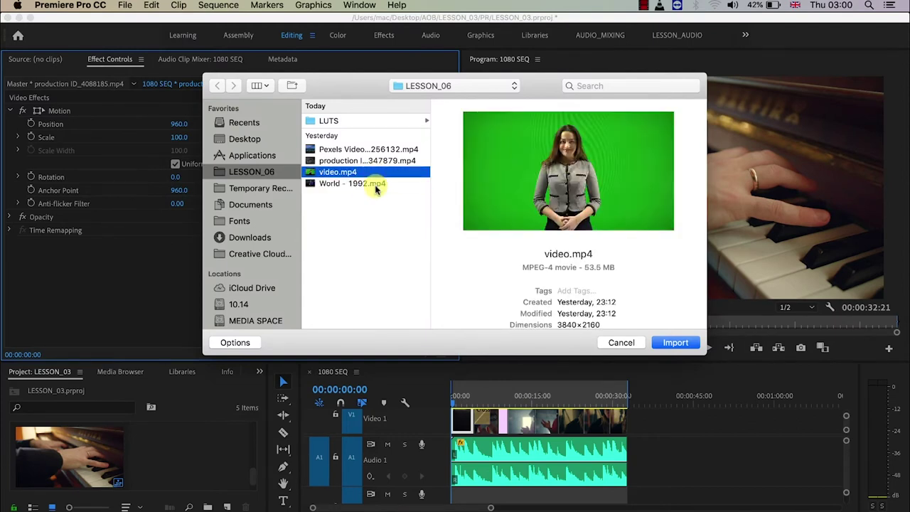
left_click(376, 187, "shift")
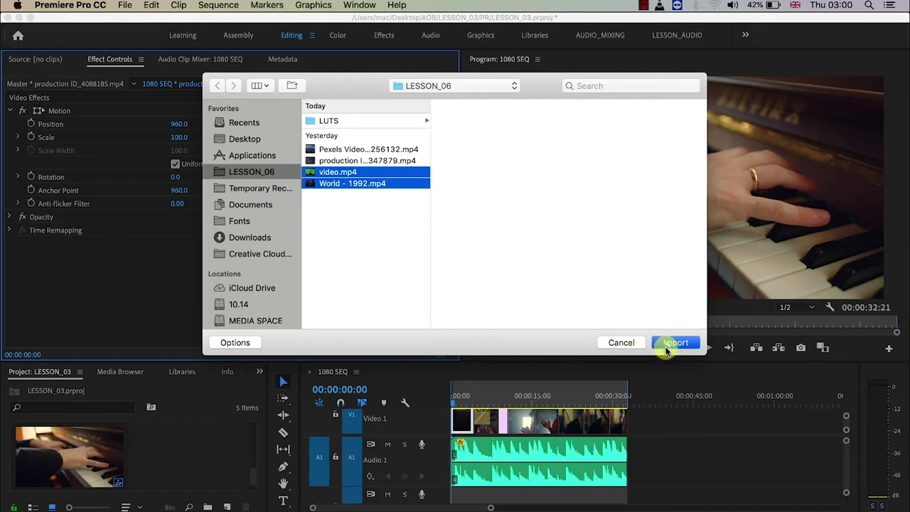
left_click(664, 345)
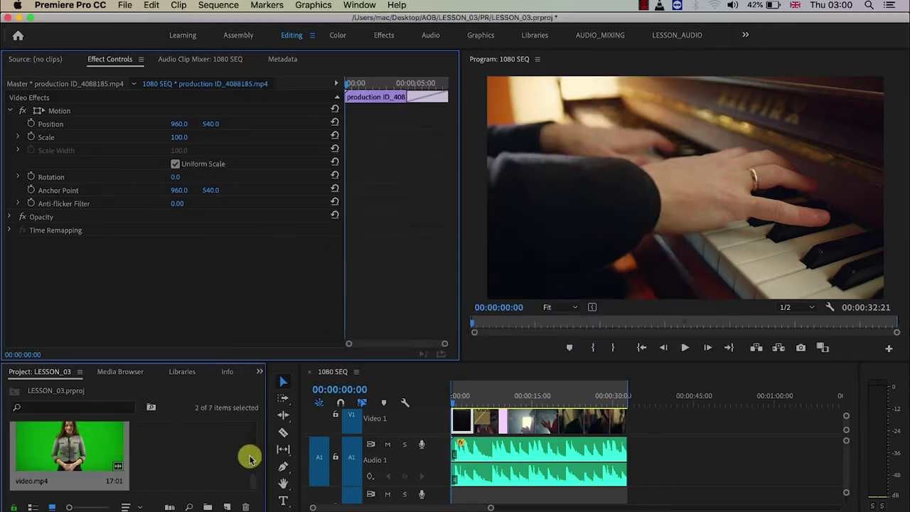
scroll(253, 482, "down", 3)
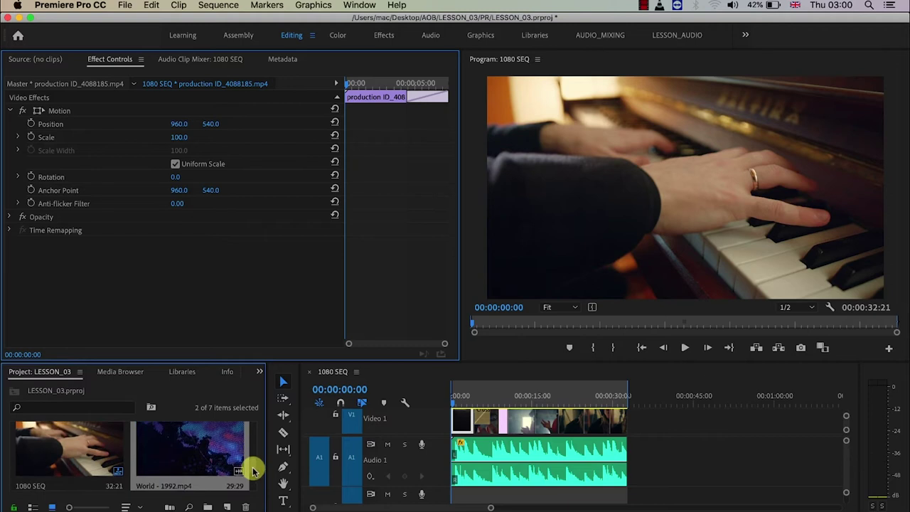
scroll(253, 482, "up", 1)
Create a new sequence named video from the green-screen video.mp4 clip
left_click(98, 476)
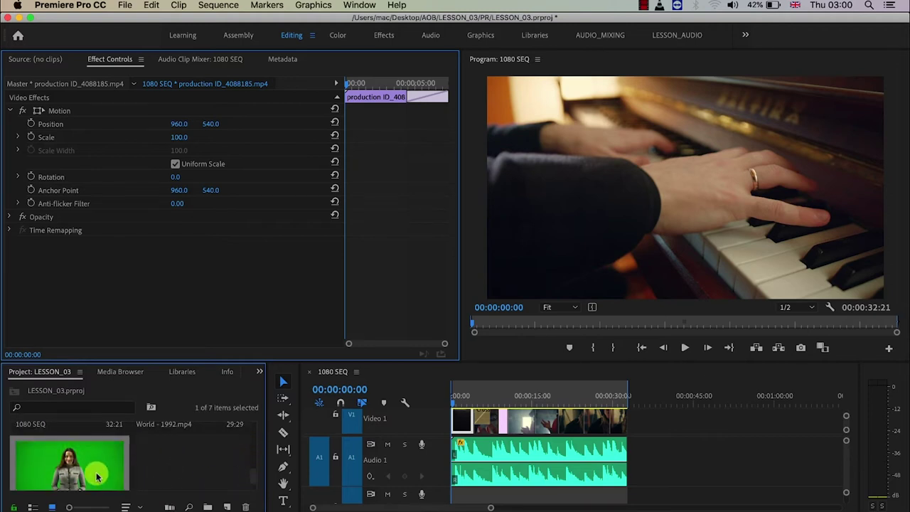
right_click(98, 476)
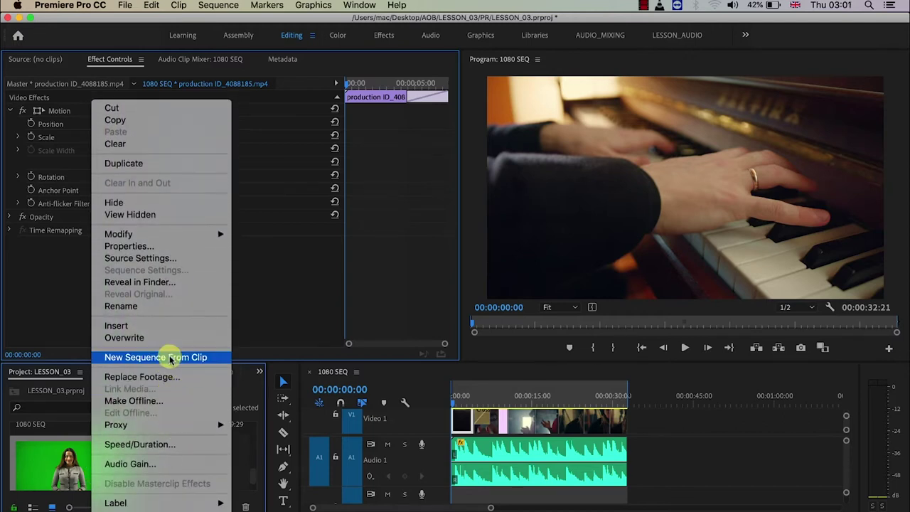
left_click(171, 358)
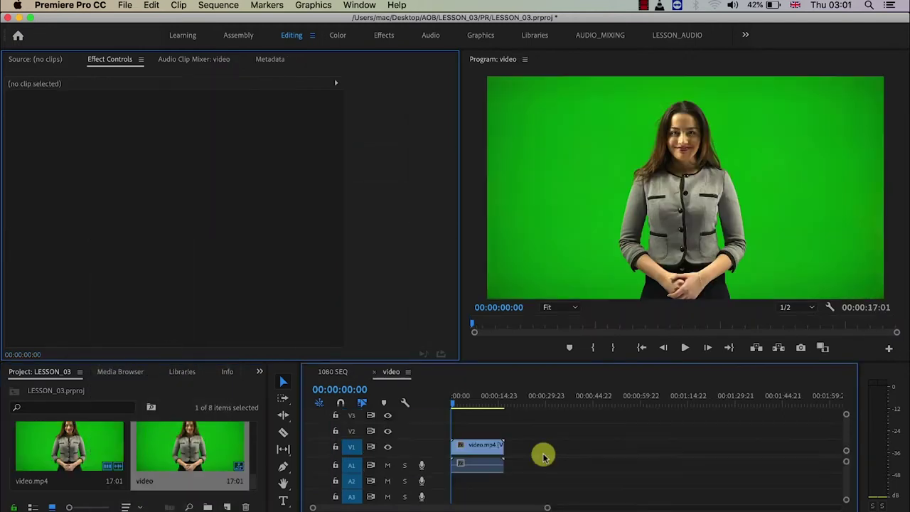
Move the video.mp4 clip from track V1 up to V2
left_click(472, 396)
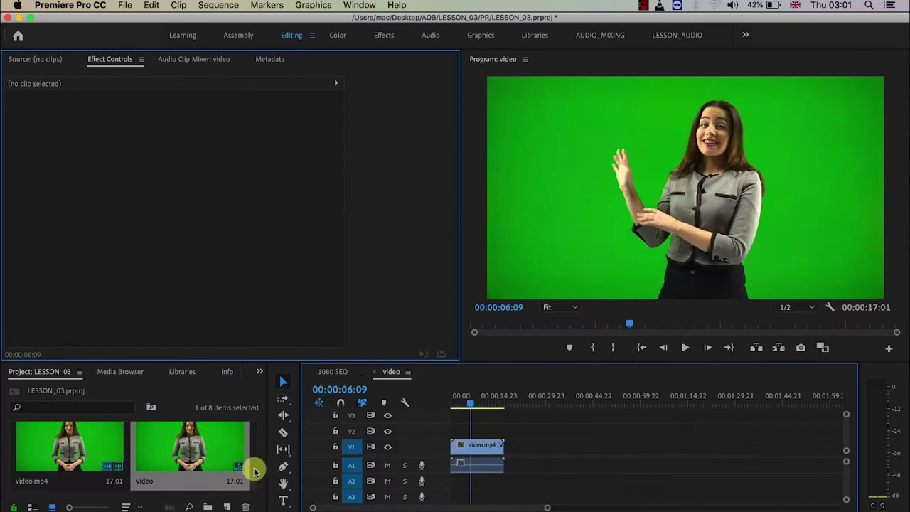
scroll(252, 483, "up", 3)
left_click_drag(476, 445, 476, 430)
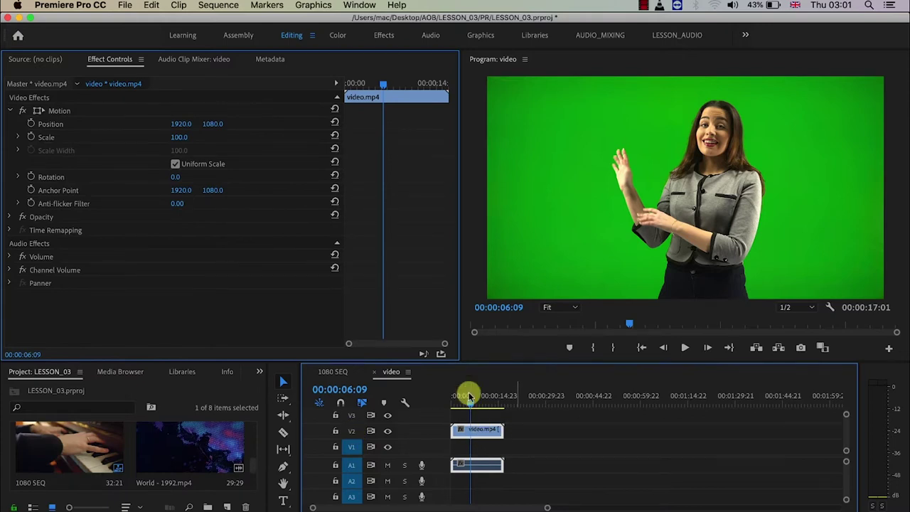
Place World - 1992.mp4 on V1 beneath the green-screen clip and fit the timeline view
left_click_drag(461, 397, 474, 397)
left_click(213, 441)
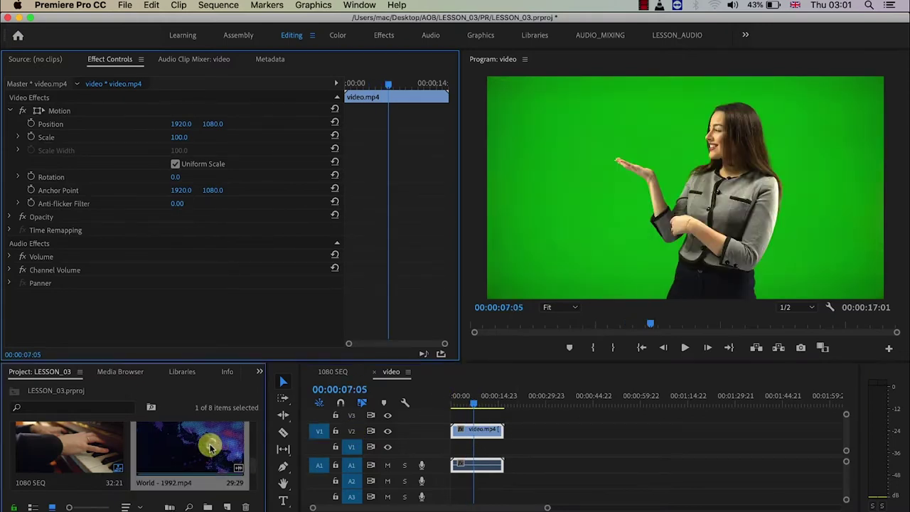
double_click(204, 448)
mouse_move(213, 309)
left_mouse_down()
mouse_move(538, 444)
mouse_move(496, 434)
left_mouse_up()
key("=")
key("=")
key("=")
left_click(575, 402)
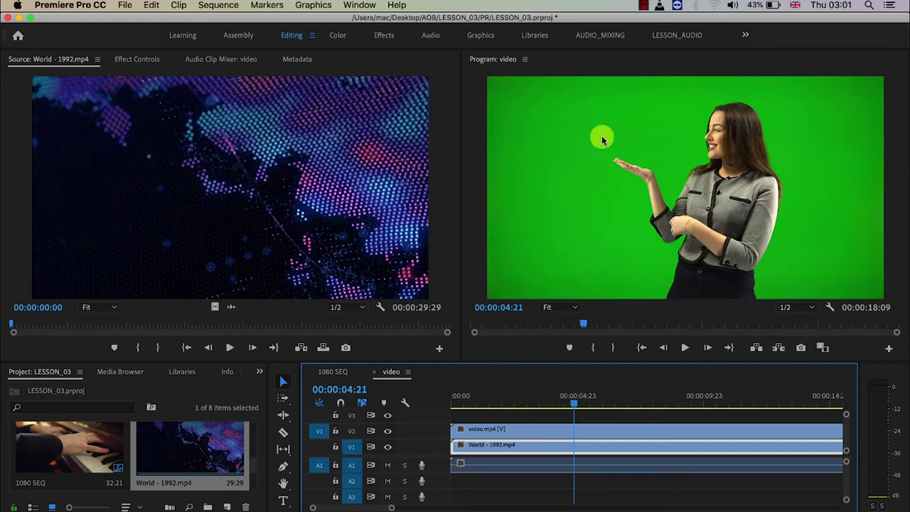
left_click(540, 433)
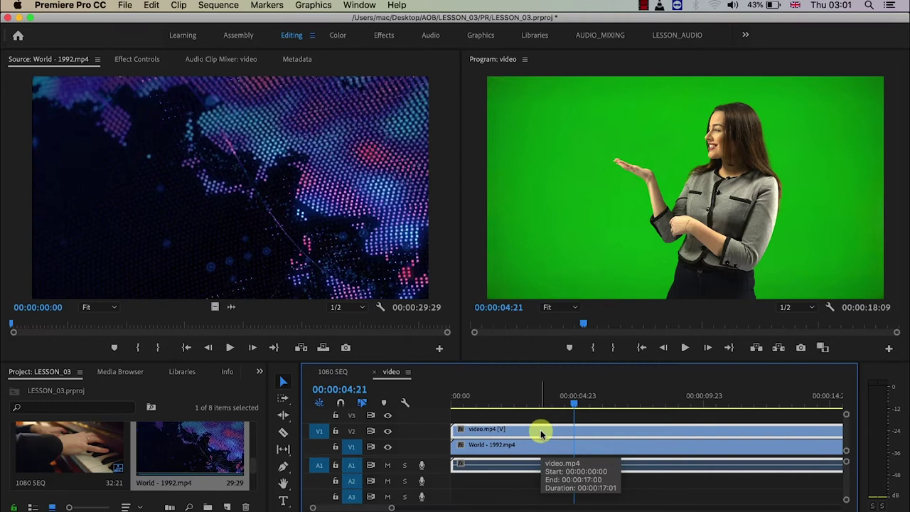
Search the Effects panel for ULTRA to find the Ultra Key effect
left_click(259, 371)
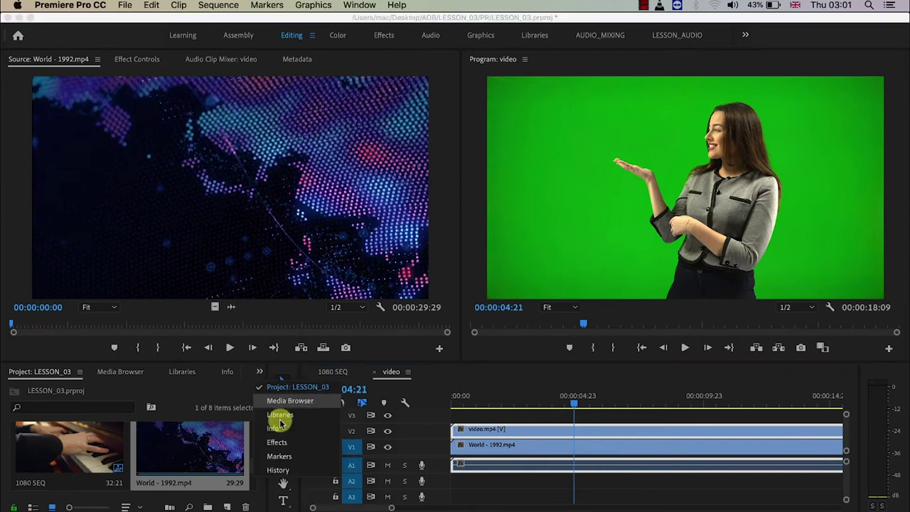
left_click(277, 442)
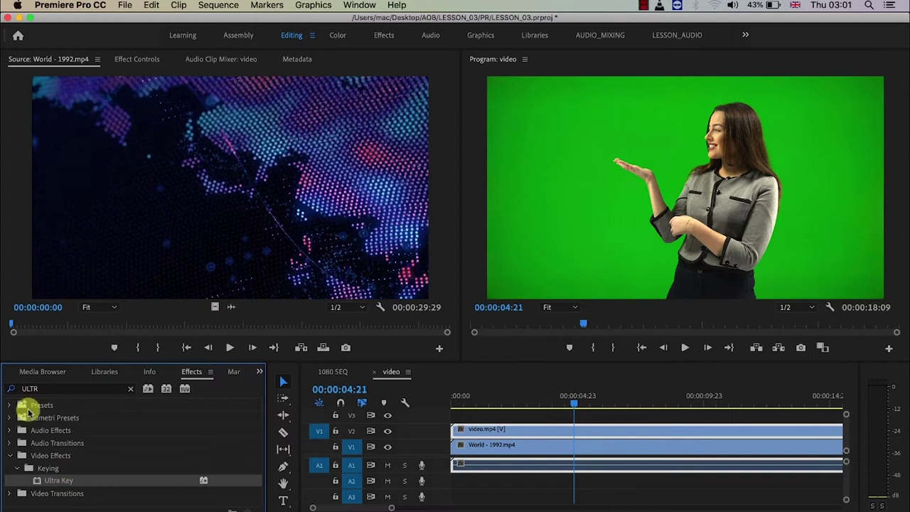
left_click(63, 389)
key("BackSpace")
key("BackSpace")
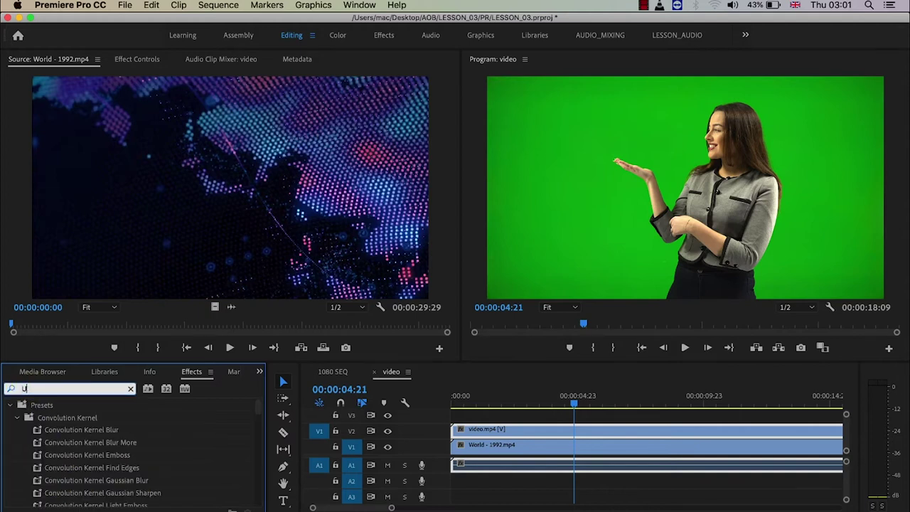
type("Y=")
key("BackSpace")
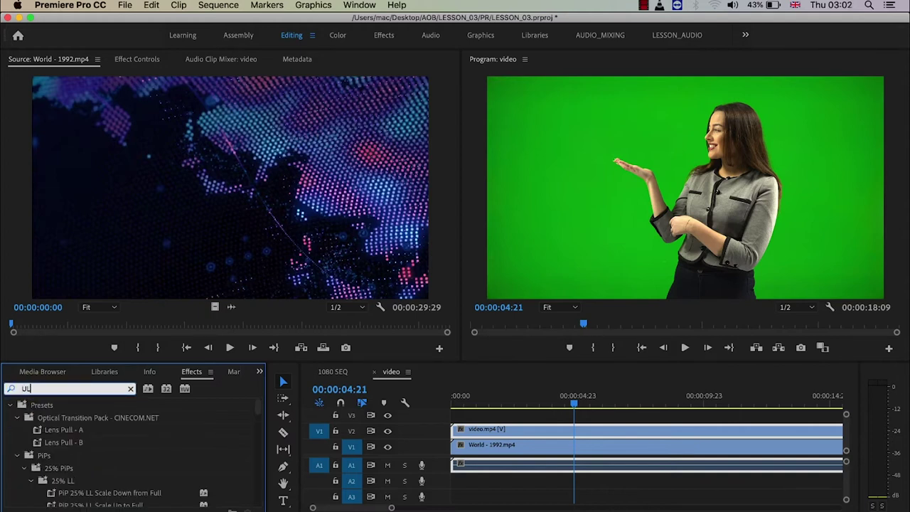
type("TRA")
Apply Ultra Key to video.mp4 and show its settings in Effect Controls
left_click(589, 435)
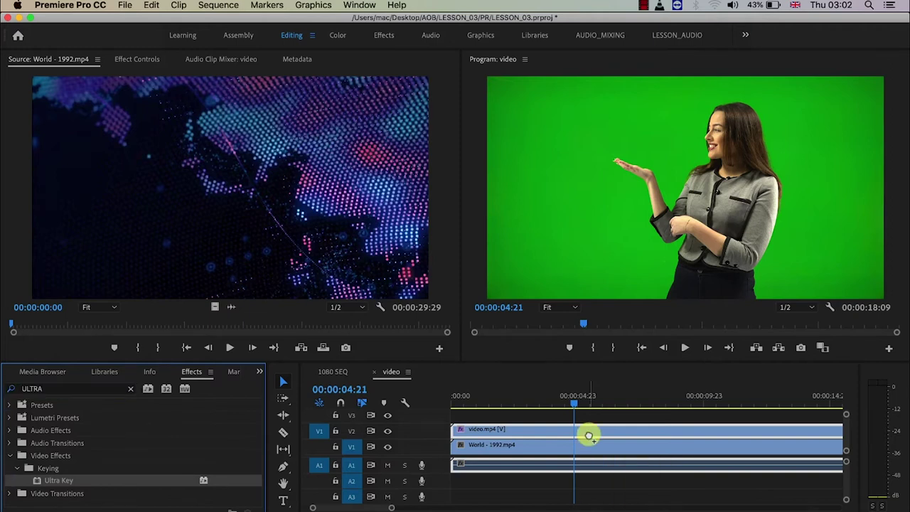
left_click(140, 60)
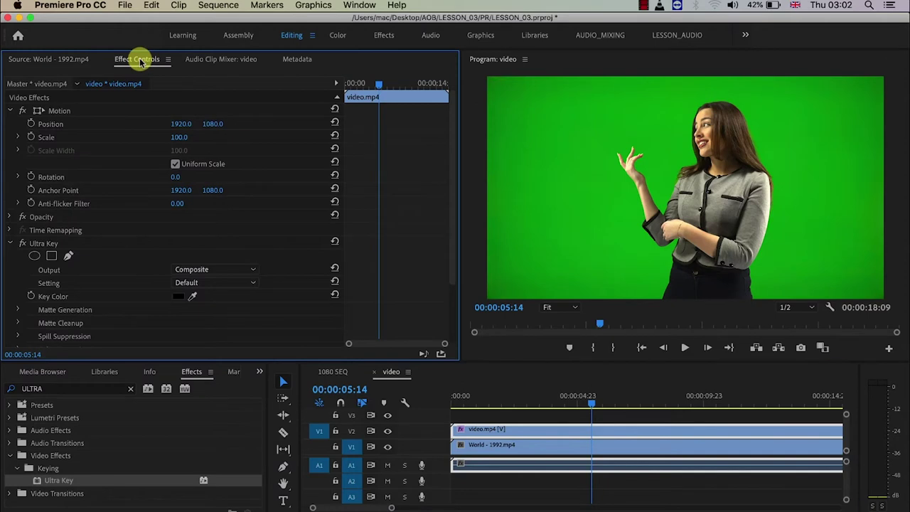
left_click_drag(454, 185, 452, 275)
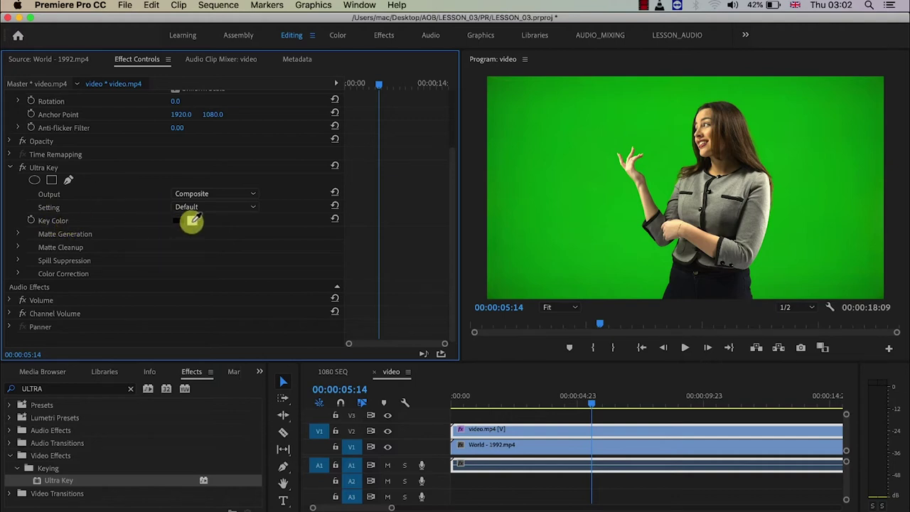
left_click_drag(193, 220, 626, 213)
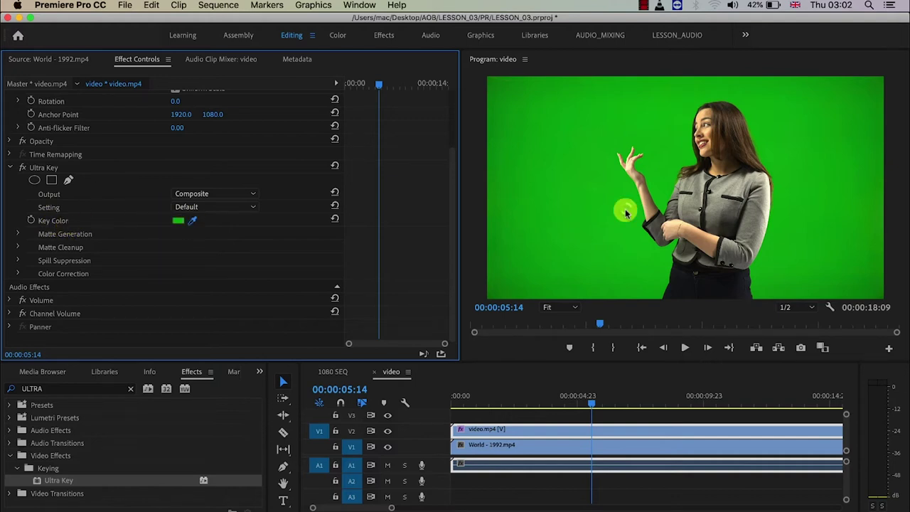
Sample the green backdrop as Key Color and scale World - 1992.mp4 up to 202
left_click(626, 213)
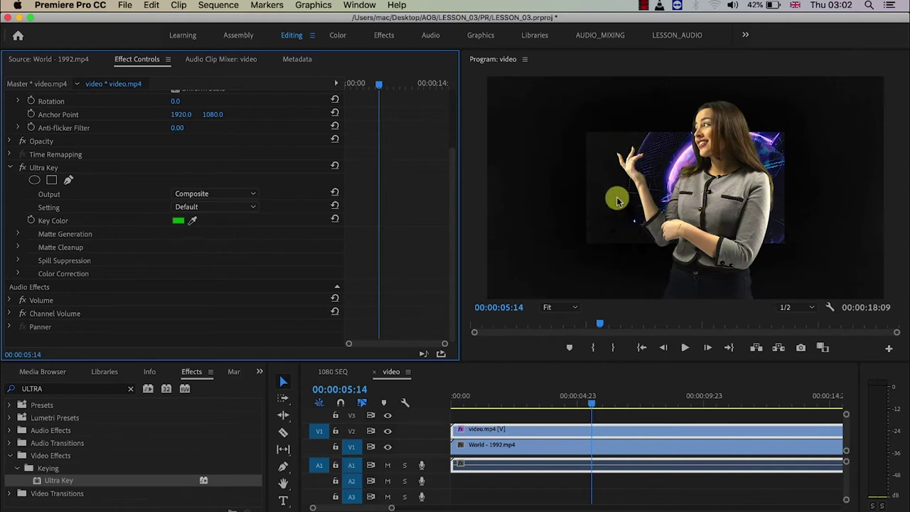
left_click(578, 446)
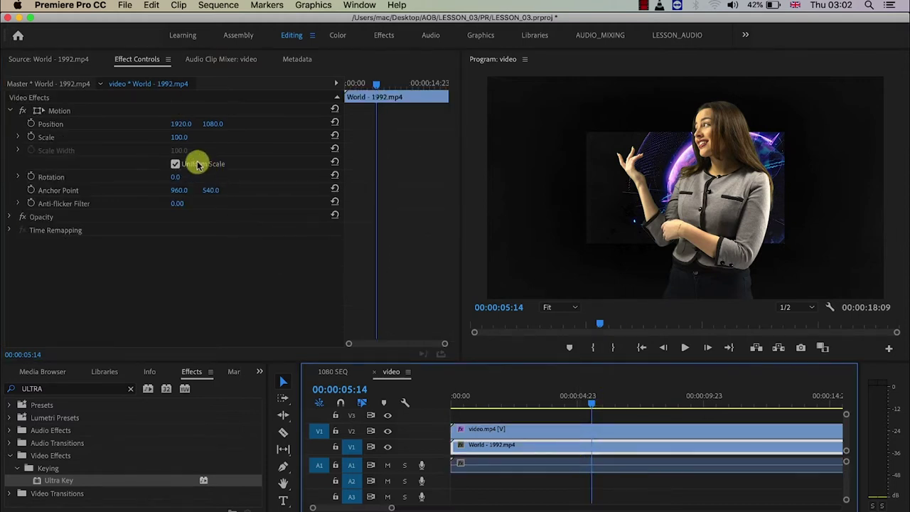
left_click_drag(178, 140, 250, 139)
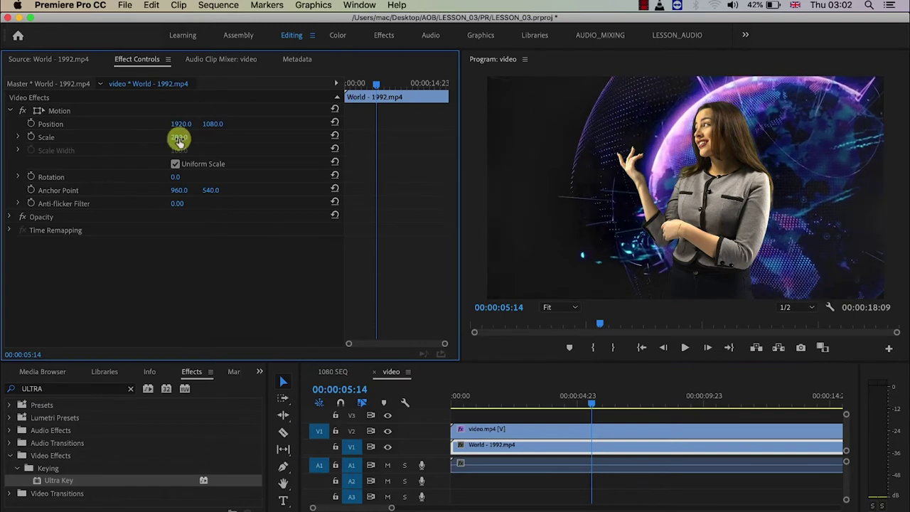
left_click(672, 403)
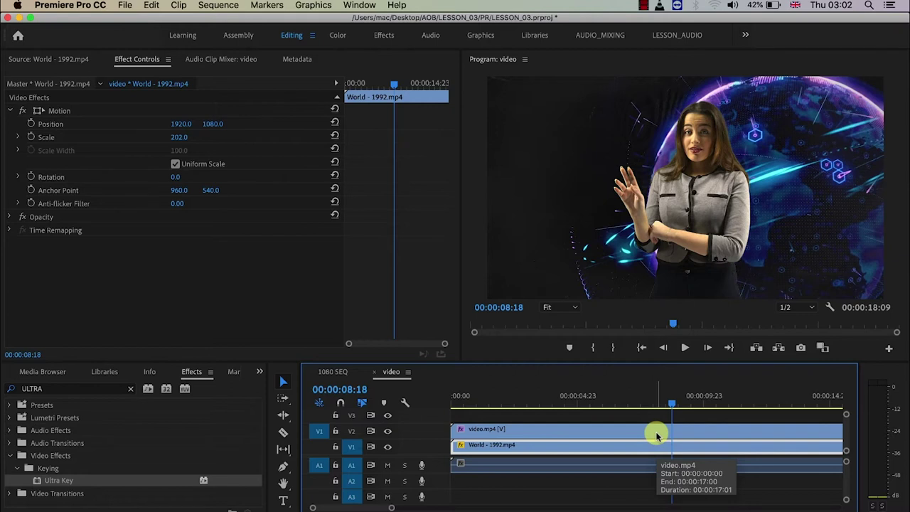
left_click(674, 428)
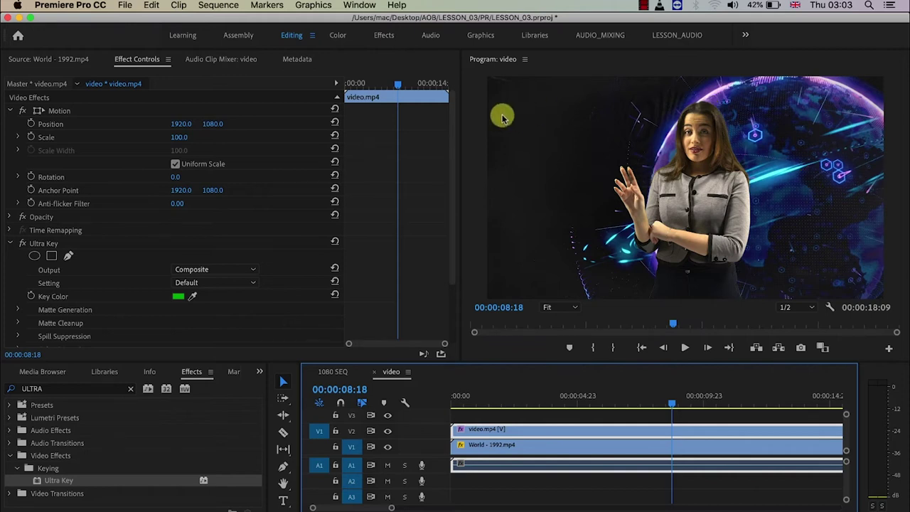
Set the Ultra Key Output to Alpha Channel to view the matte
left_click_drag(450, 145, 457, 254)
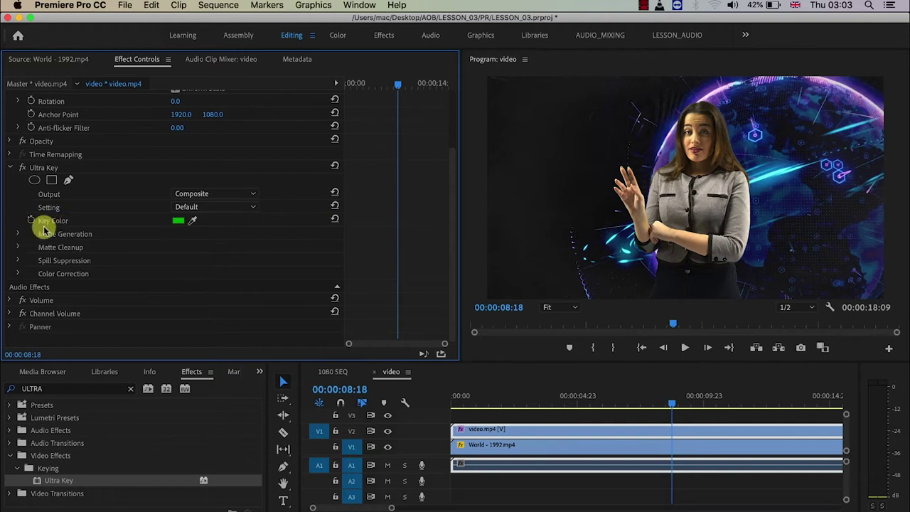
left_click(199, 194)
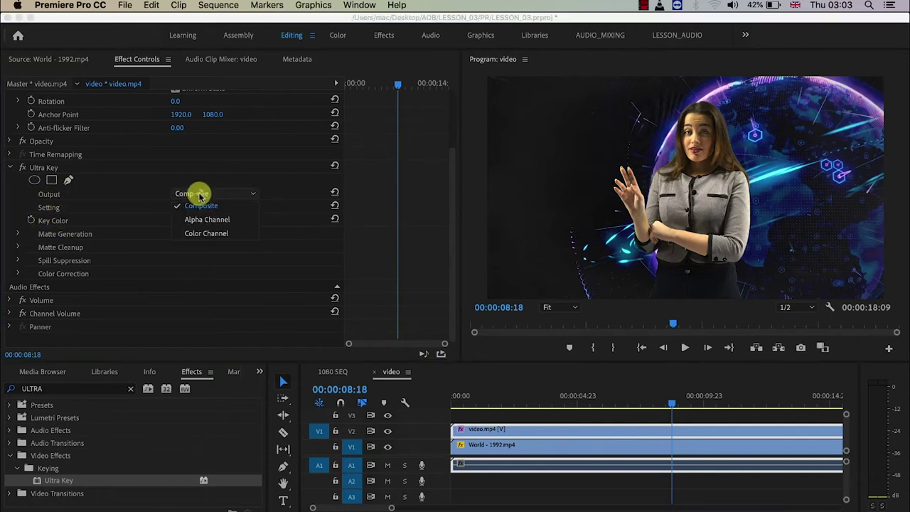
left_click(207, 220)
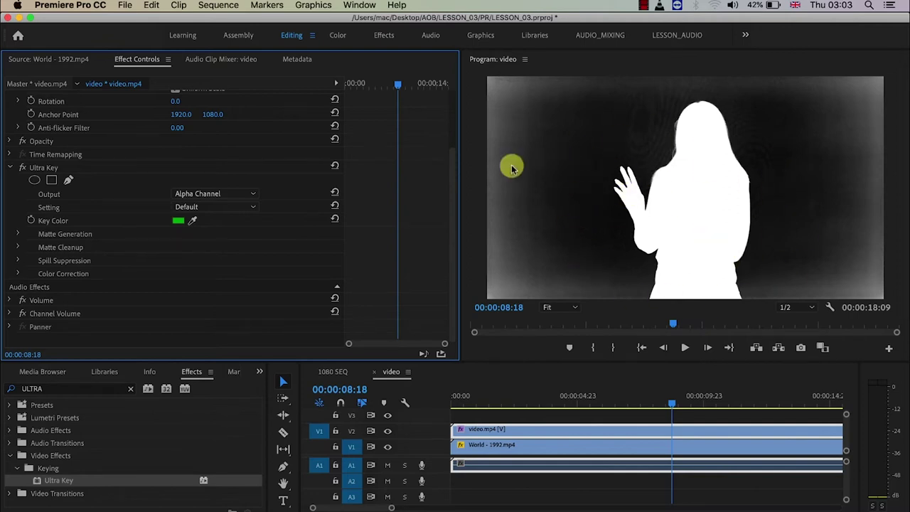
Raise matte Contrast to 100 and Mid Point to 96 so the background turns black
left_click(18, 234)
left_click(73, 199)
left_click(181, 234)
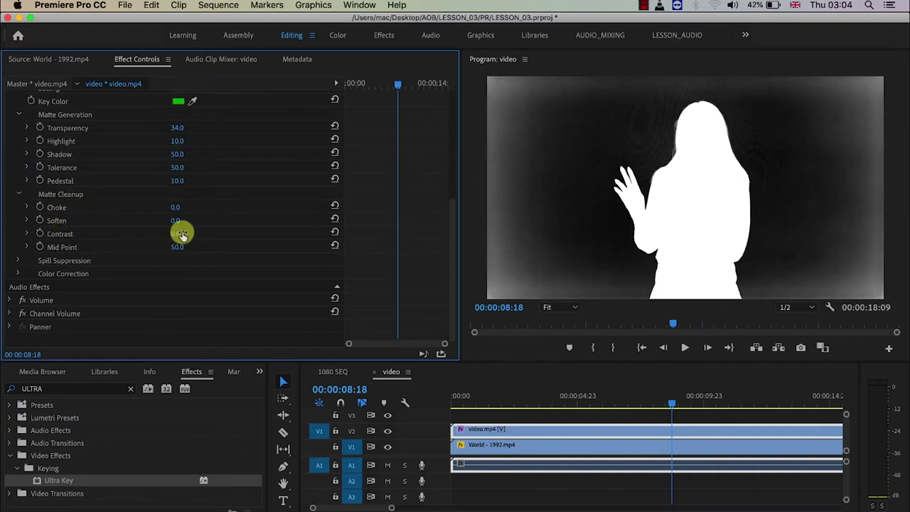
type("99")
key("Return")
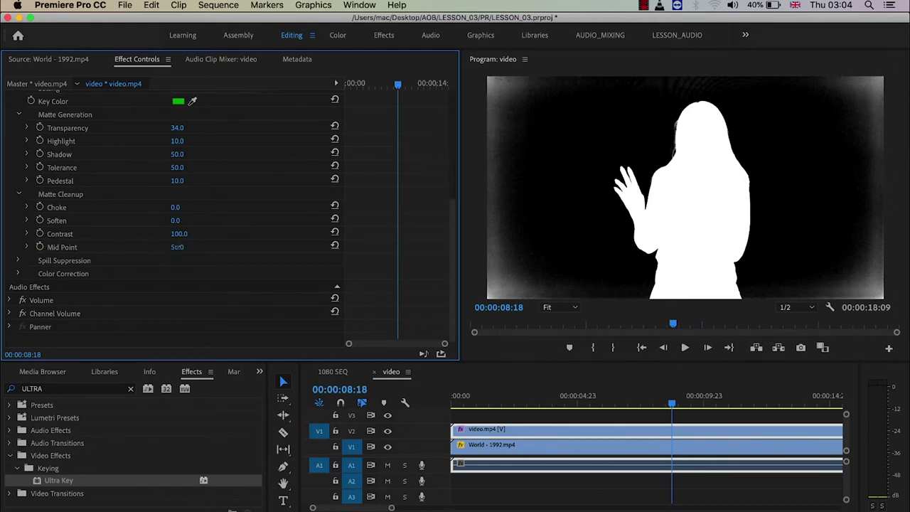
mouse_move(177, 247)
left_mouse_down()
mouse_move(212, 247)
mouse_move(126, 247)
mouse_move(452, 246)
mouse_move(459, 158)
left_mouse_up()
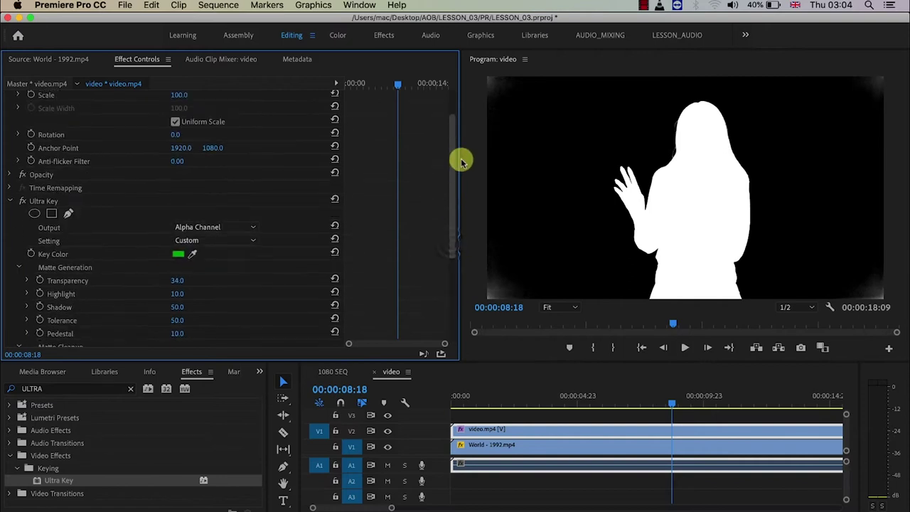
left_click(234, 228)
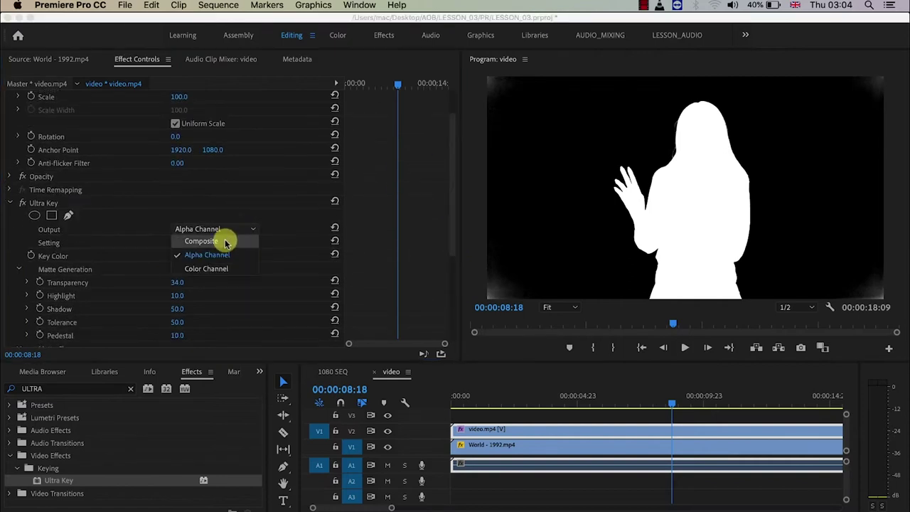
Check the Composite output, then return Ultra Key Output to Alpha Channel
left_click(226, 241)
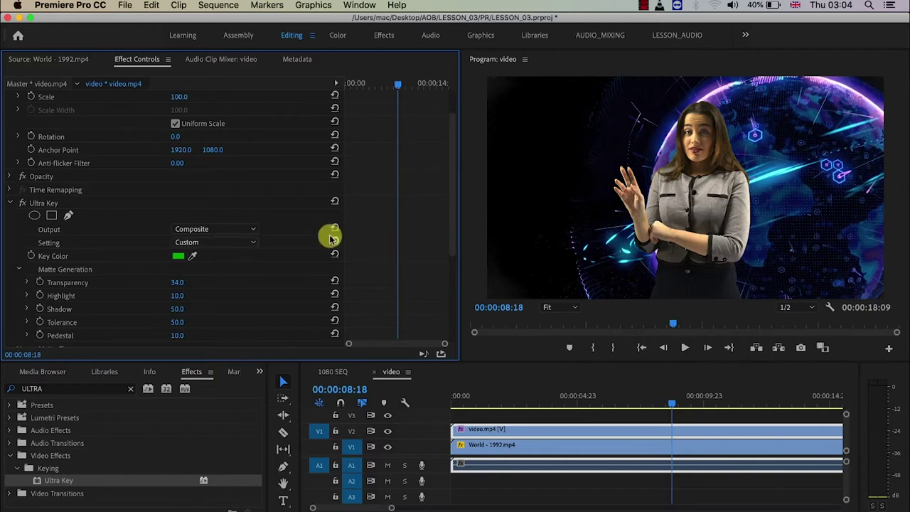
left_click(217, 229)
left_click(214, 256)
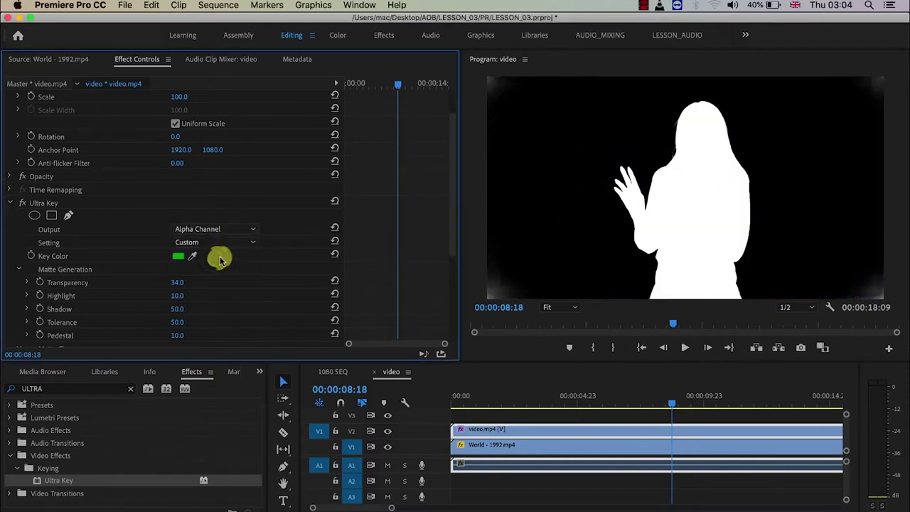
left_click_drag(455, 224, 455, 266)
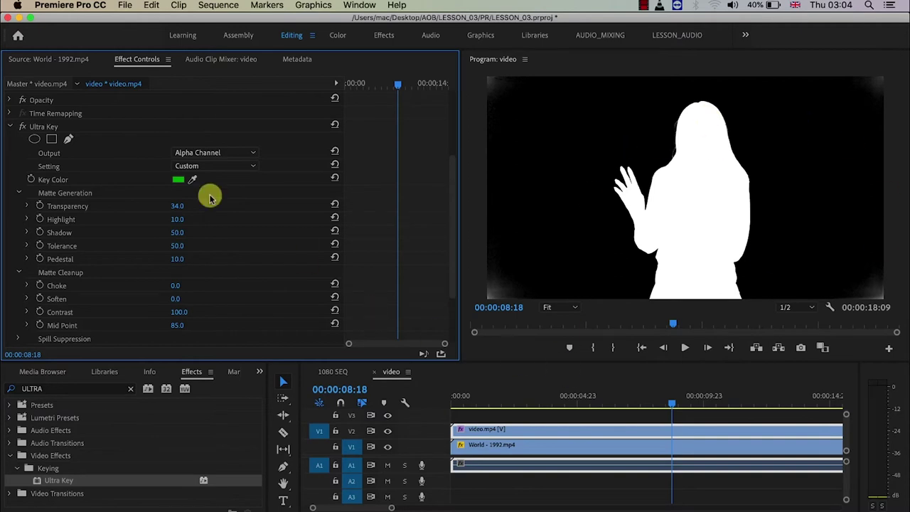
Expand video.mp4's Opacity settings and start a new Pen mask
scroll(455, 212, "up", 5)
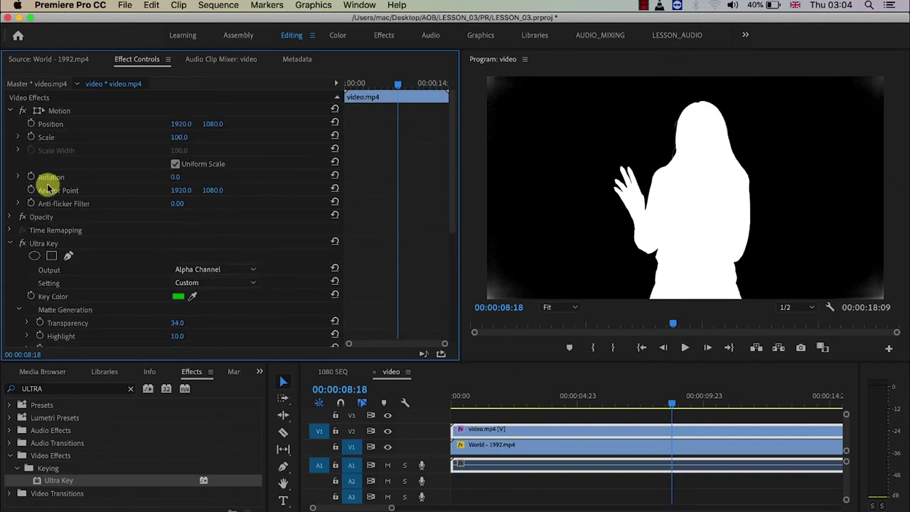
left_click(3, 219)
left_click(10, 218)
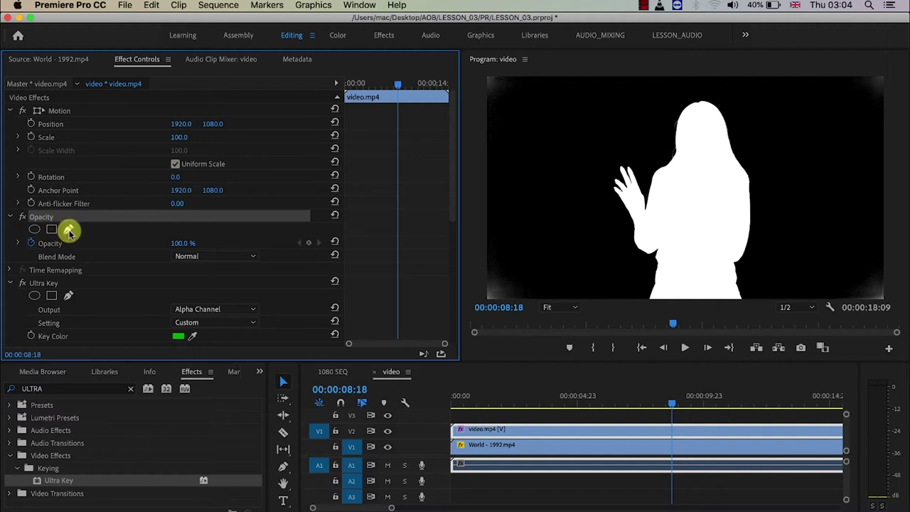
left_click(69, 230)
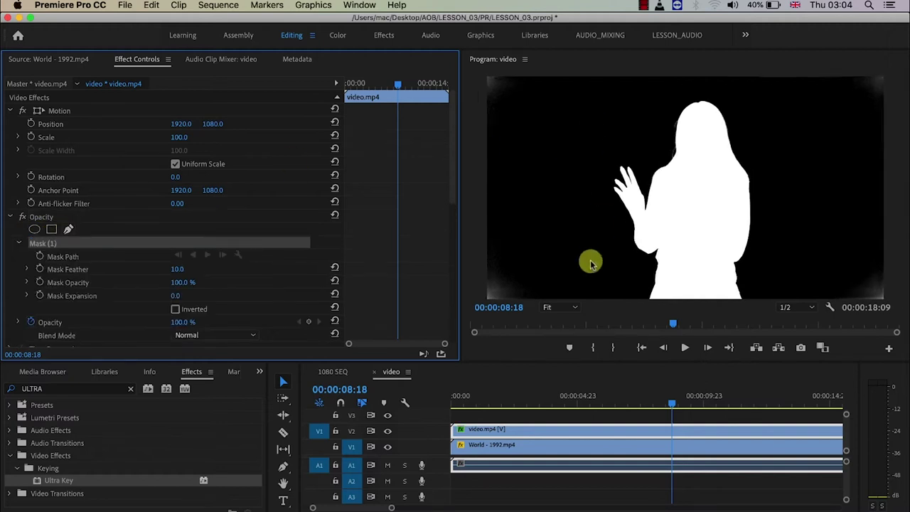
Draw a closed polygon mask around the presenter in the Program monitor
left_click(581, 99)
left_click(754, 96)
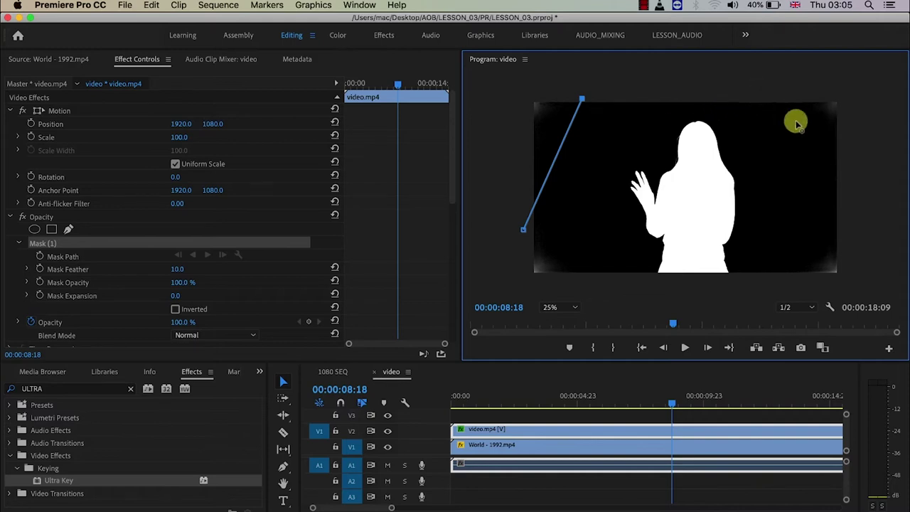
left_click(828, 168)
left_click(781, 280)
left_click(531, 230)
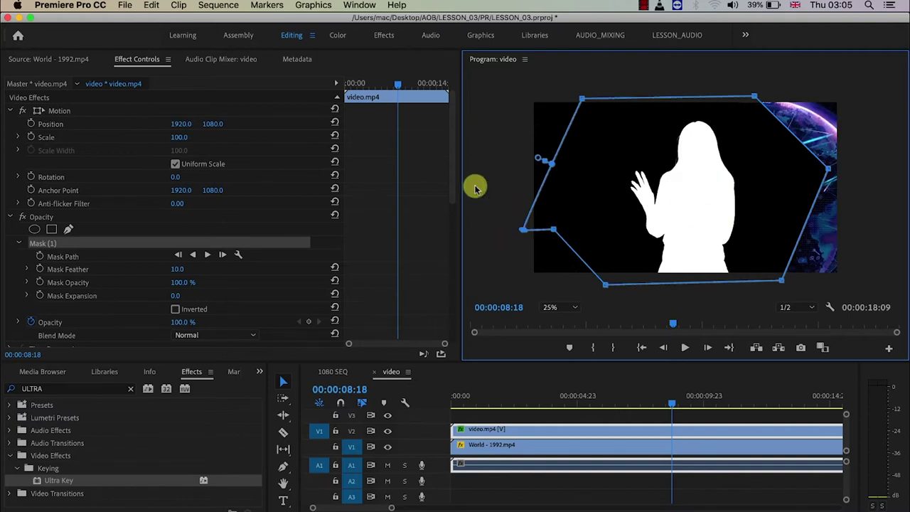
Reselect Mask (1) under Opacity to display its outline
left_click(44, 216)
left_click(53, 243)
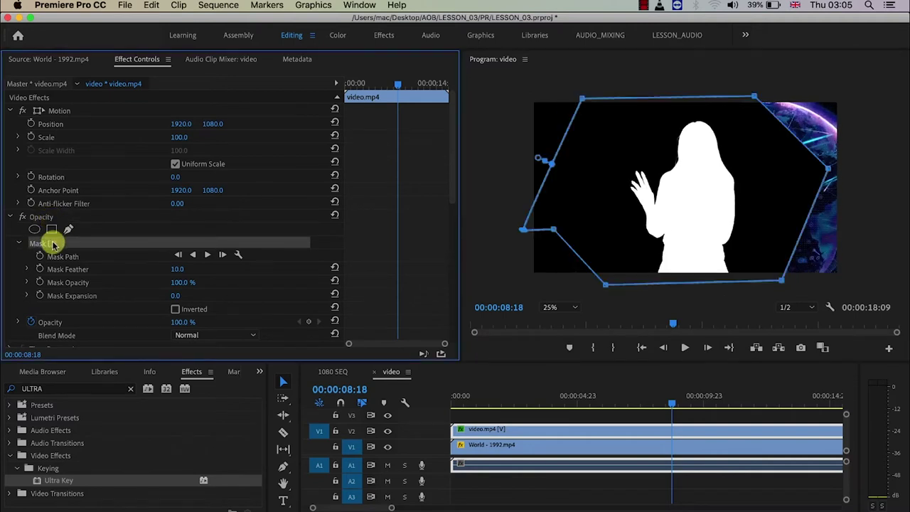
scroll(450, 191, "down", 1)
Switch the Ultra Key Output back to Composite
left_click_drag(450, 190, 450, 256)
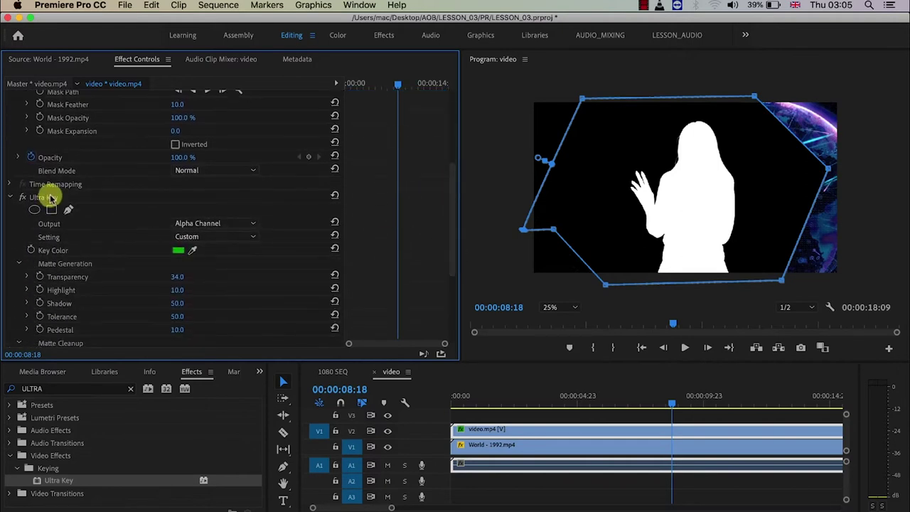
left_click(209, 225)
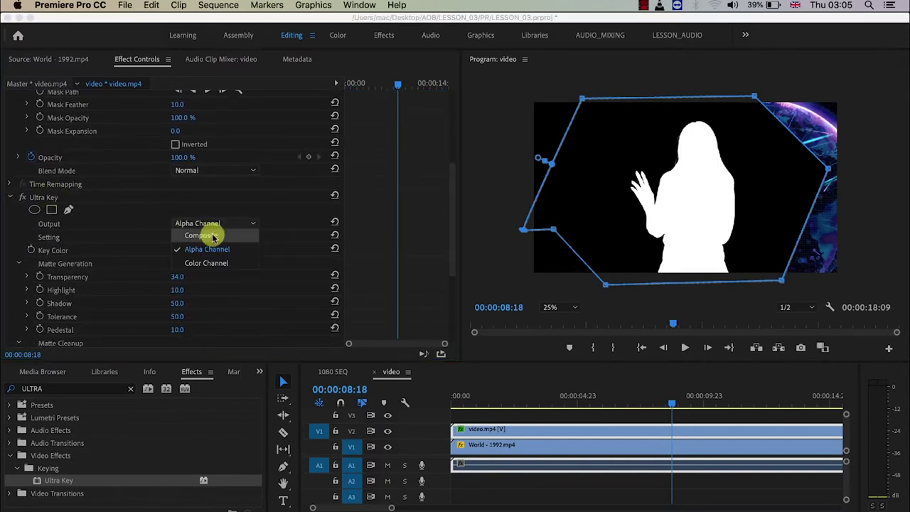
left_click(212, 236)
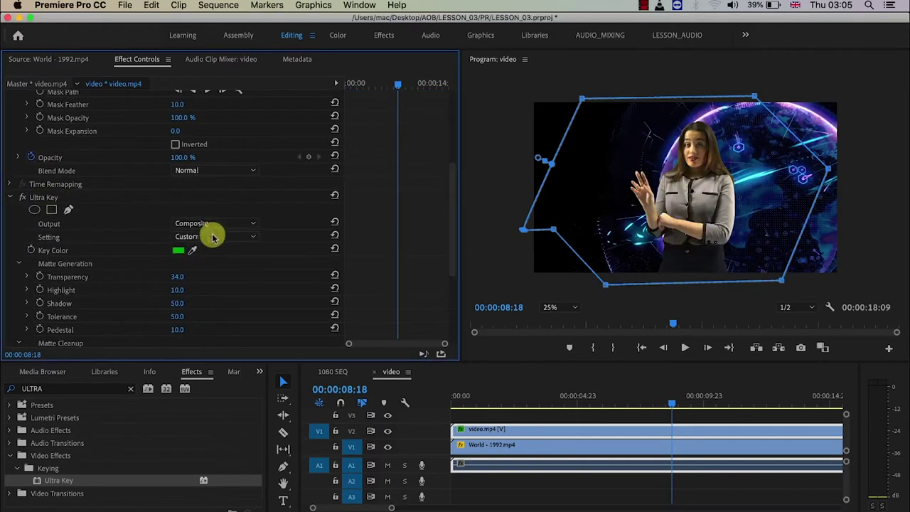
Deselect the clip, scrub to 00:00:08:22 to review the composite, then reselect video.mp4
left_click(608, 415)
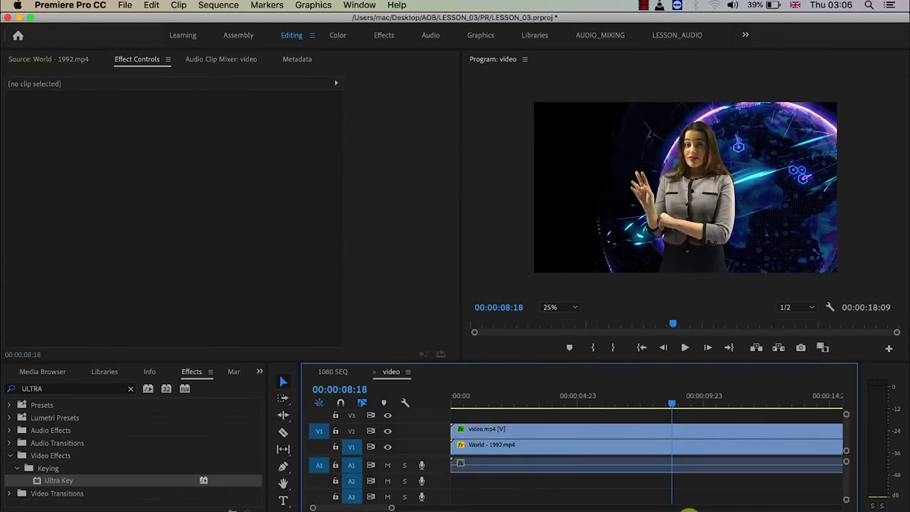
left_click_drag(660, 400, 430, 400)
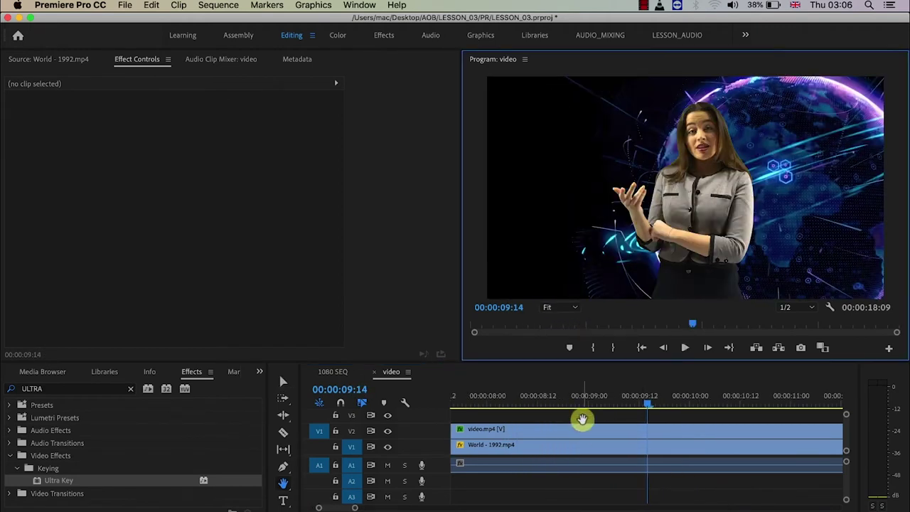
left_click(581, 397)
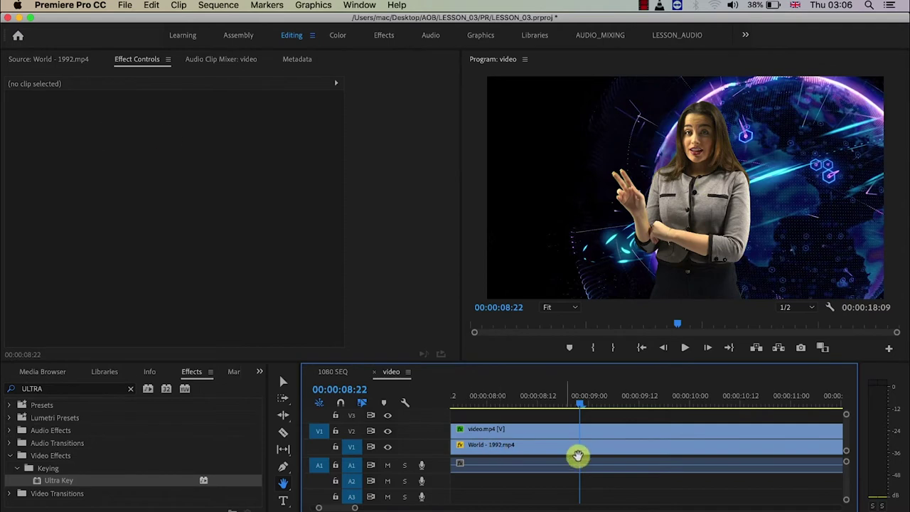
left_click(574, 433)
Set Ultra Key Spill Suppression to Desaturate 72, Spill 58 and Luma 91
left_click_drag(454, 188, 450, 298)
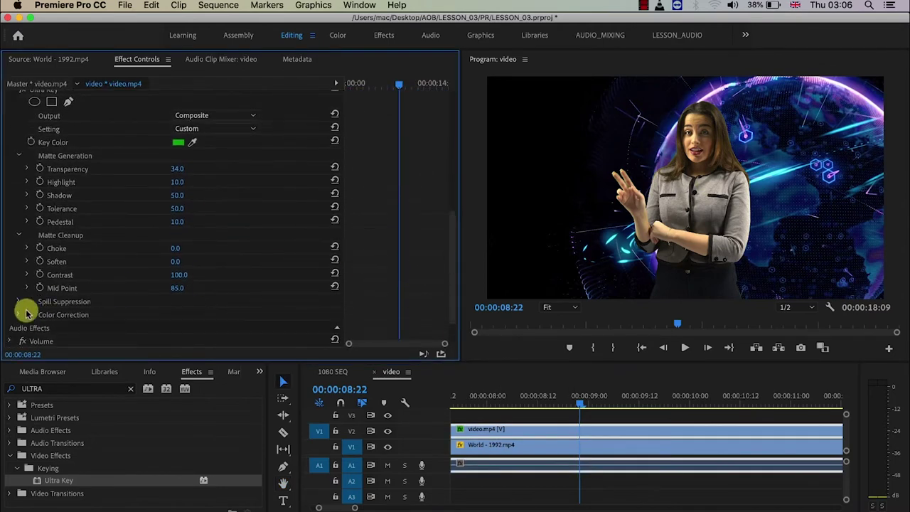
left_click(19, 301)
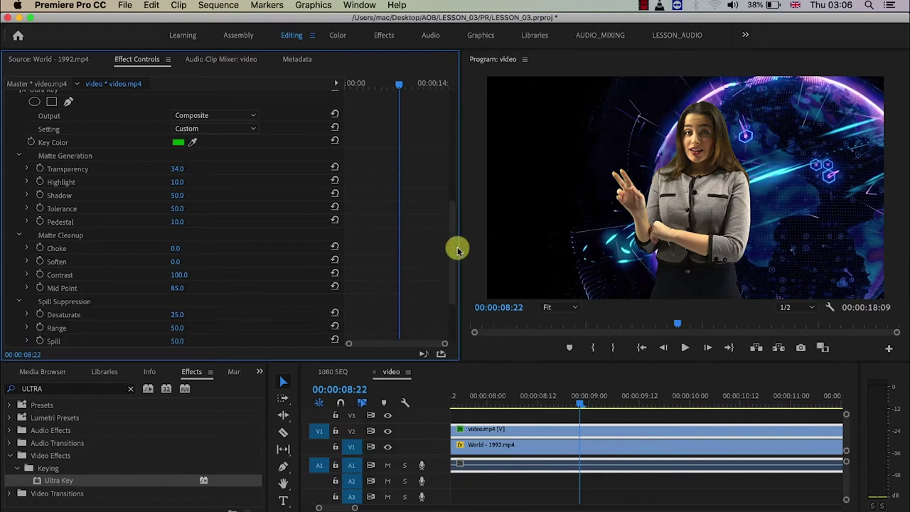
left_click_drag(451, 234, 452, 289)
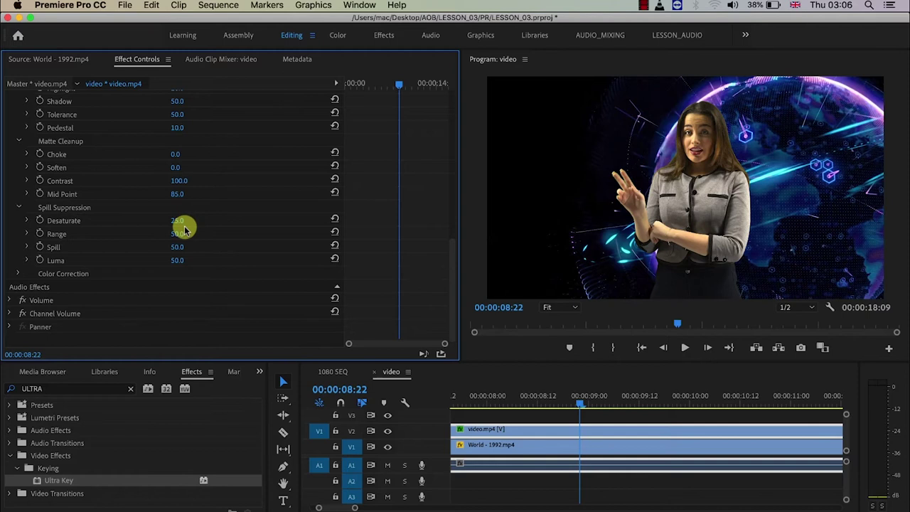
left_click_drag(184, 229, 180, 220)
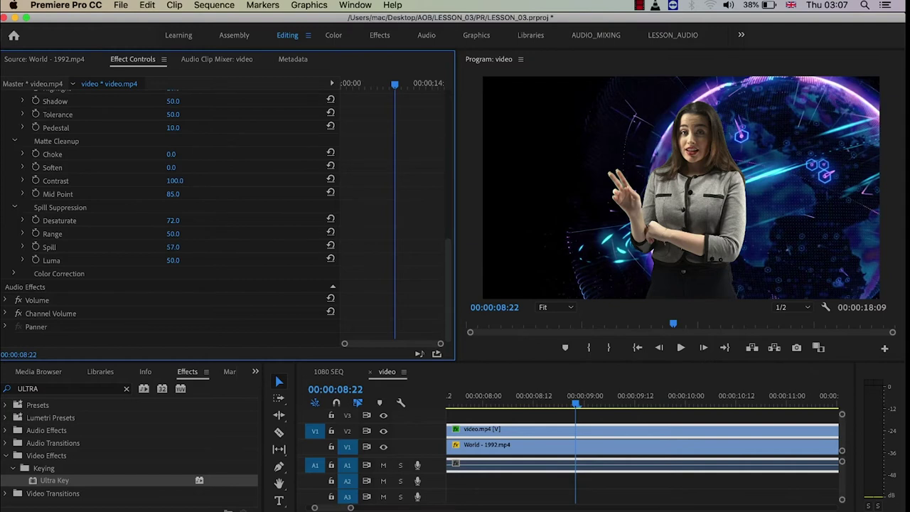
left_click(173, 262)
type("97")
left_click_drag(173, 260, 183, 254)
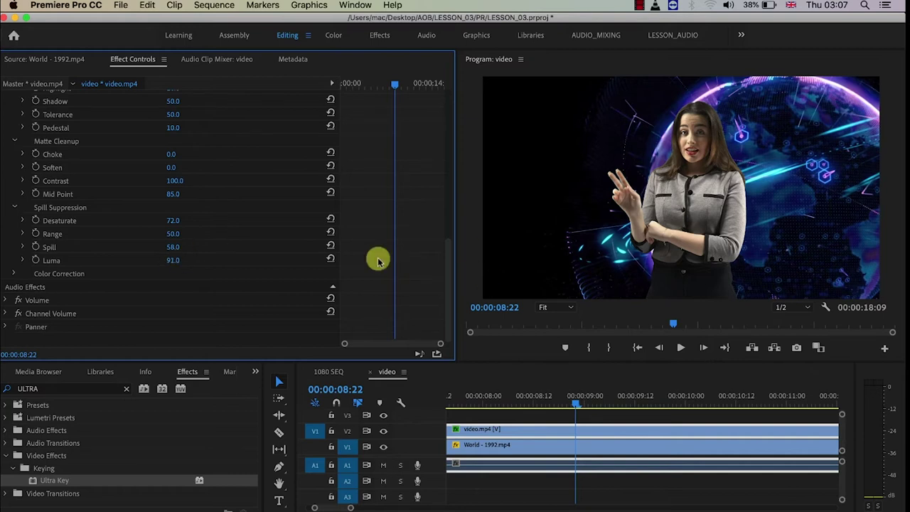
Play back the keyed result, then return to the start and fit the sequence in the timeline
left_click(532, 381)
key("Up")
key("space")
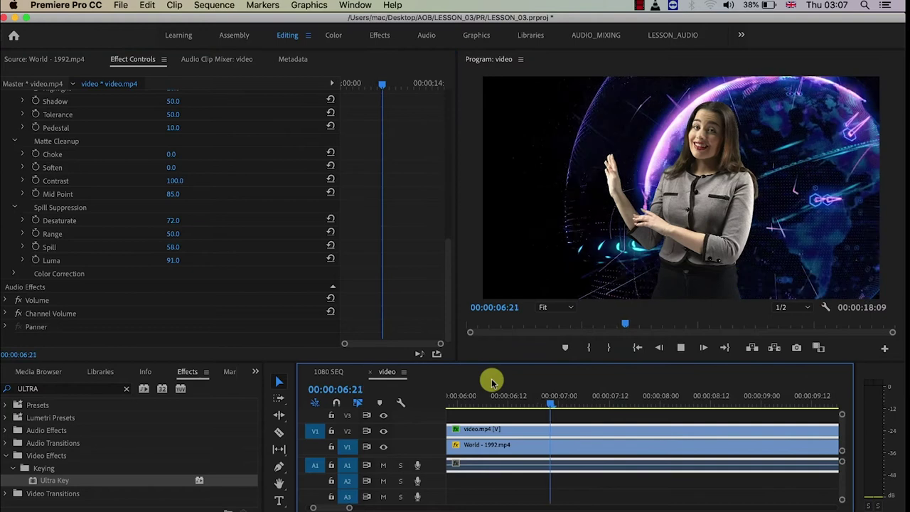
key("Home")
key("backslash")
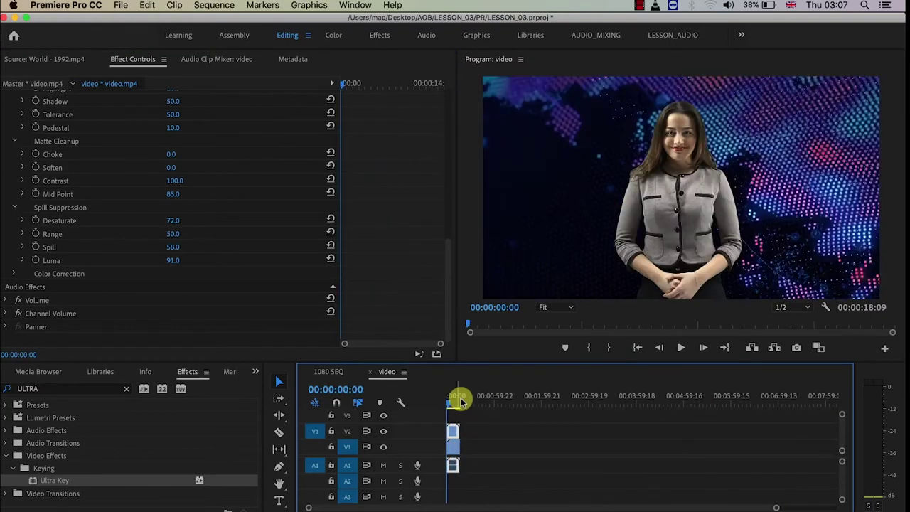
Zoom the timeline in on the clips and park the playhead at 00:00:01:17
key("equal")
key("space")
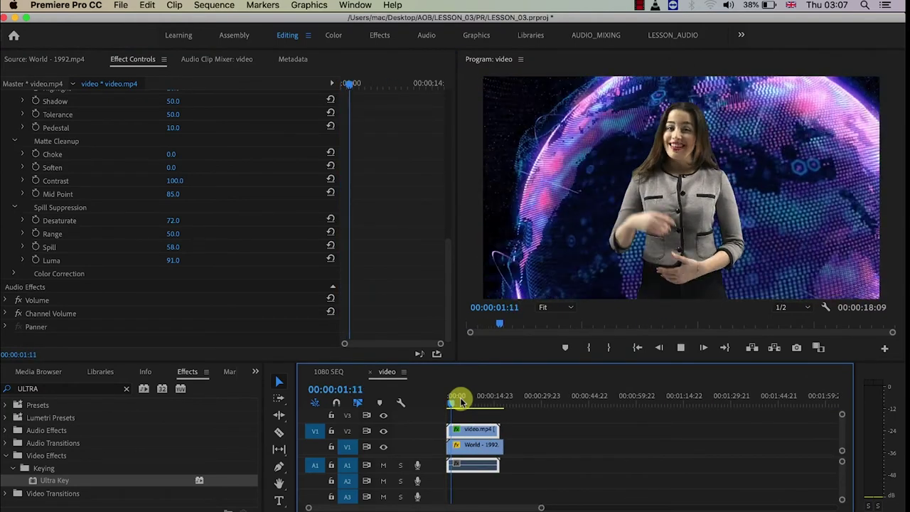
key("space")
key("equal")
key("equal")
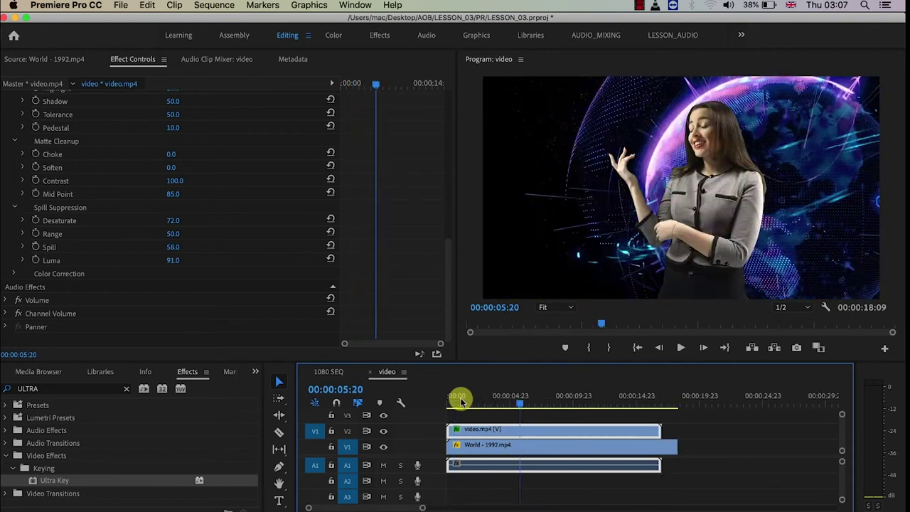
key("equal")
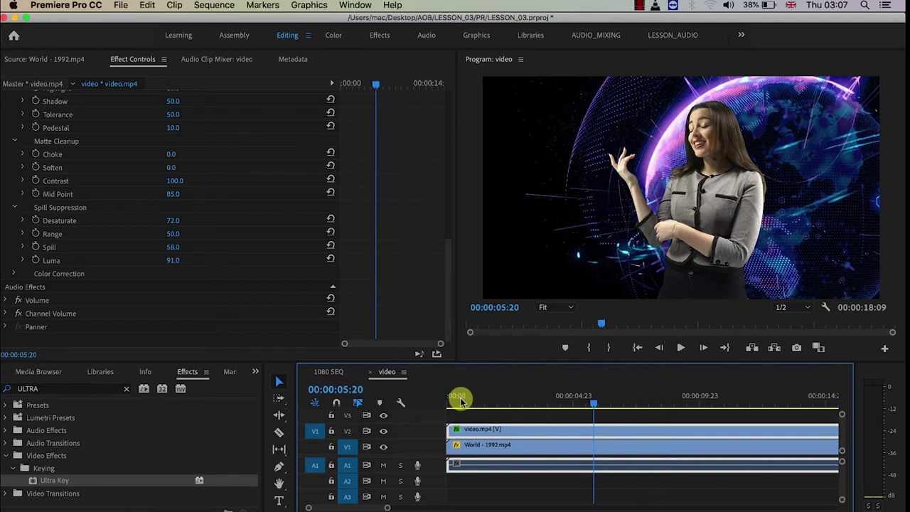
left_click(490, 396)
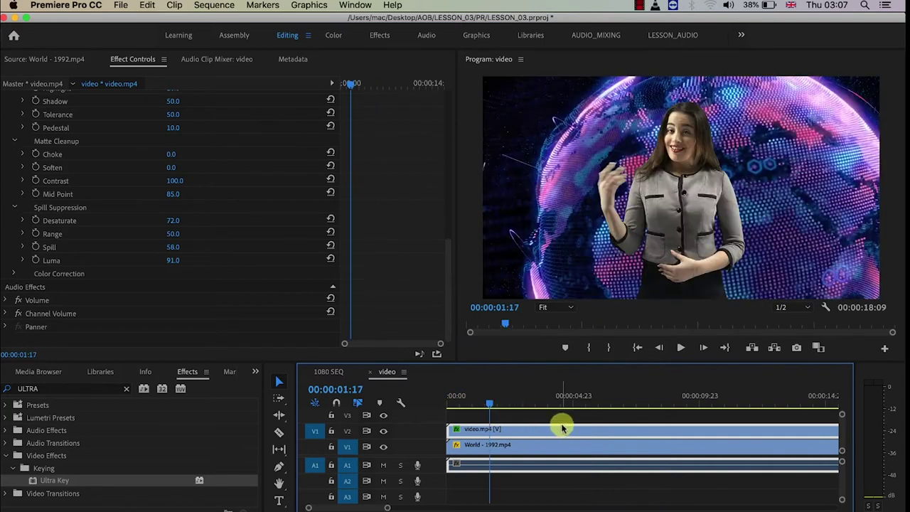
Load video.mp4 into the Source monitor, then show the Project bin in the lower-left panel
double_click(488, 429)
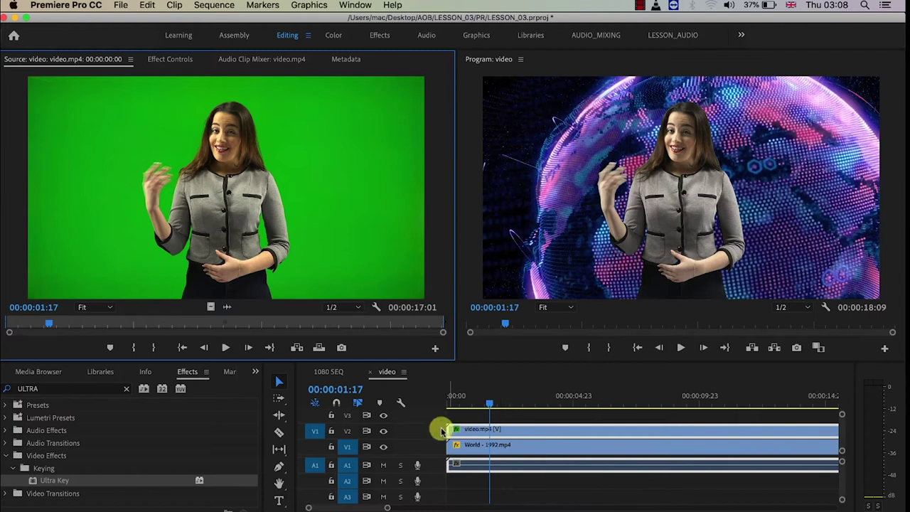
left_click(492, 447)
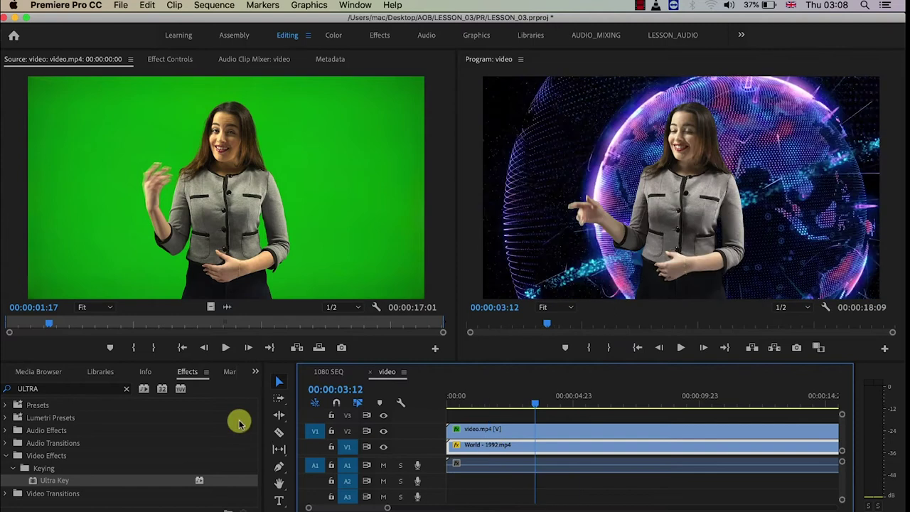
left_click(256, 372)
left_click(276, 384)
left_click(200, 453)
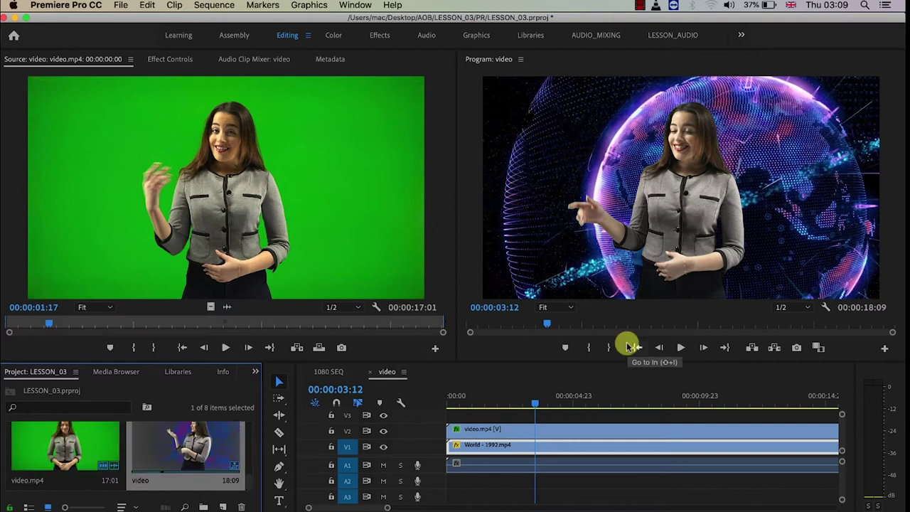
Import the production ID_4347879 forest car clip from the LESSON_06 folder
left_click(121, 5)
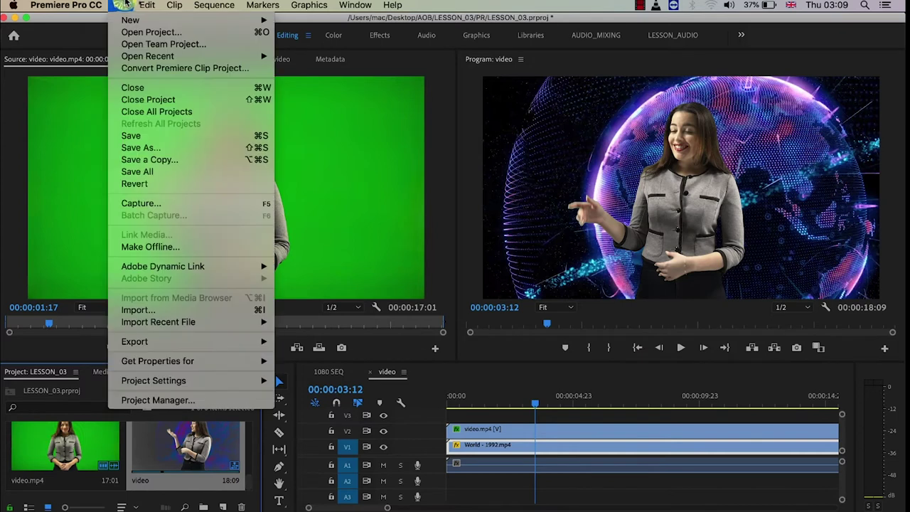
left_click(155, 310)
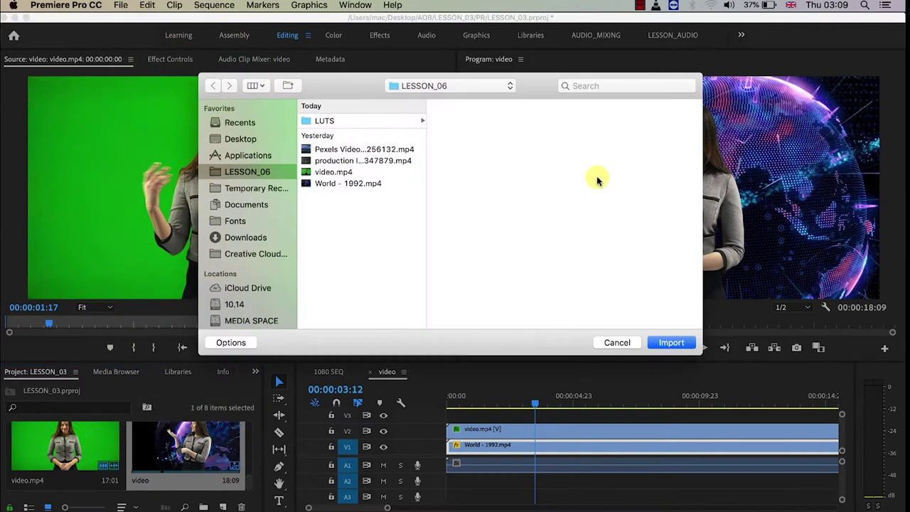
left_click(379, 161)
left_click(667, 343)
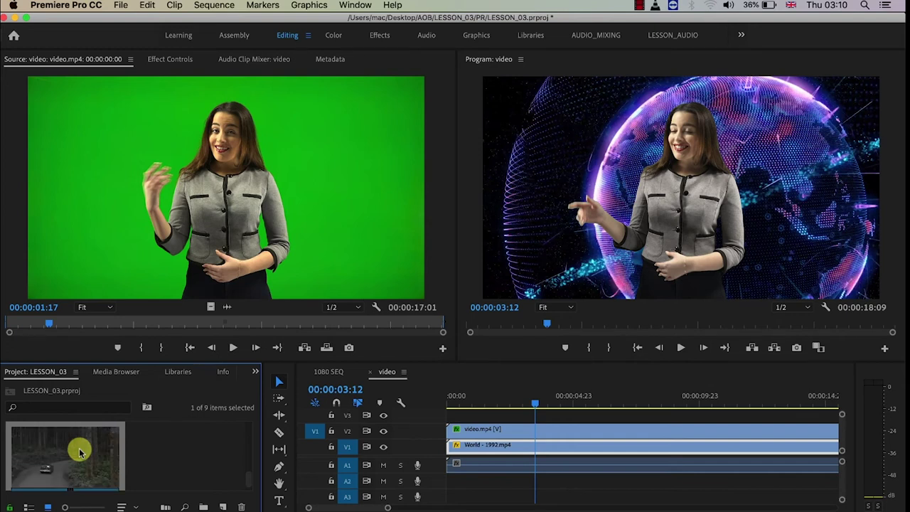
right_click(80, 451)
Build a production ID_4347879 sequence from the car clip and zoom the timeline to fit it
left_click(147, 405)
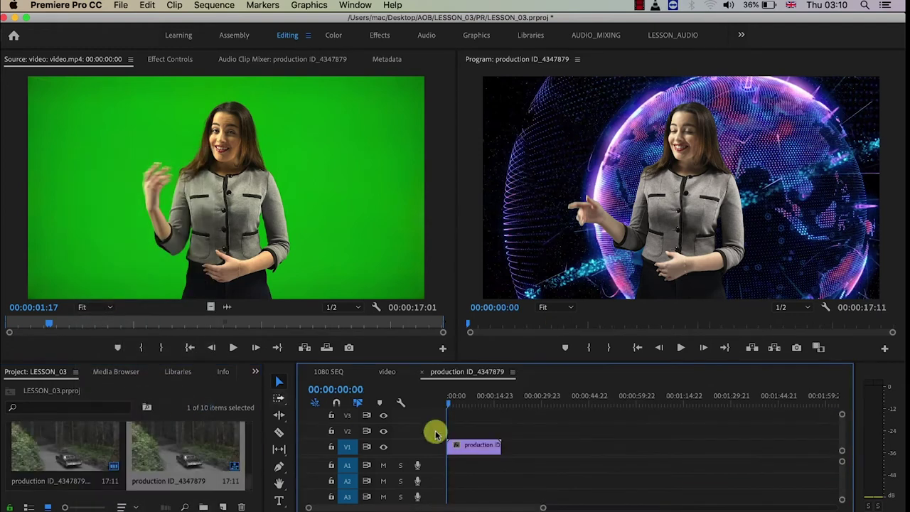
left_click(470, 396)
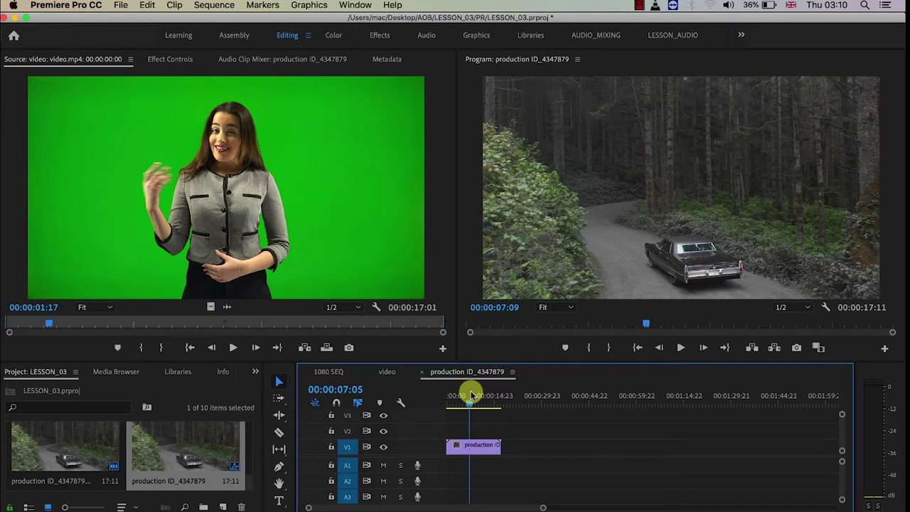
key("=")
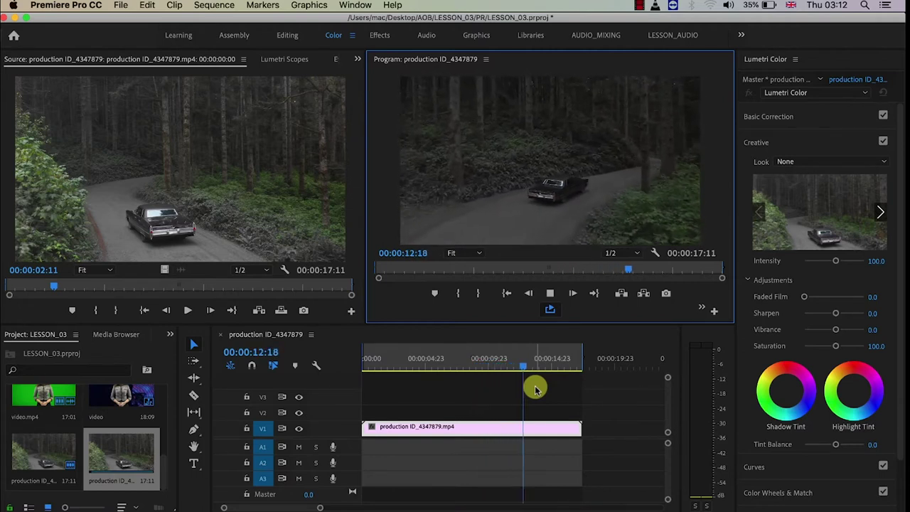
Preview the car sequence, check the Pexels Videos 2256132 sequence, then replay production ID_4347879
left_click(482, 364)
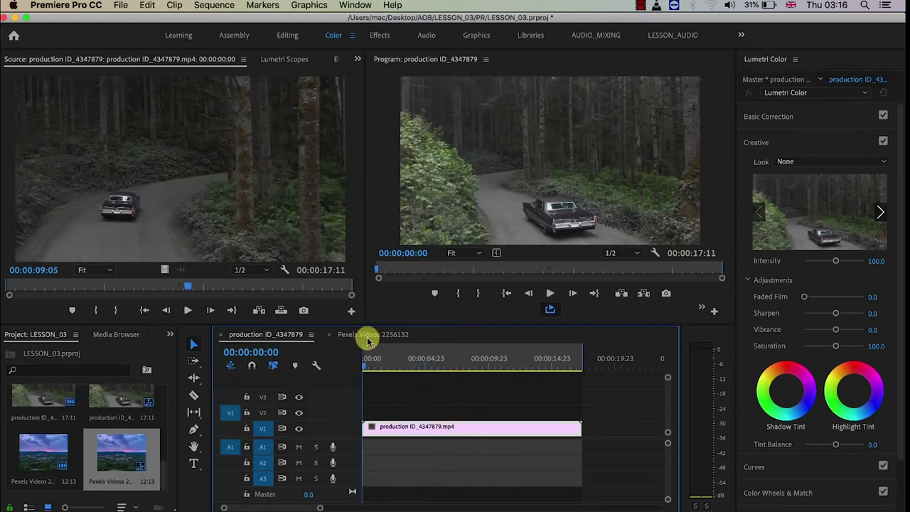
left_click_drag(457, 362, 503, 364)
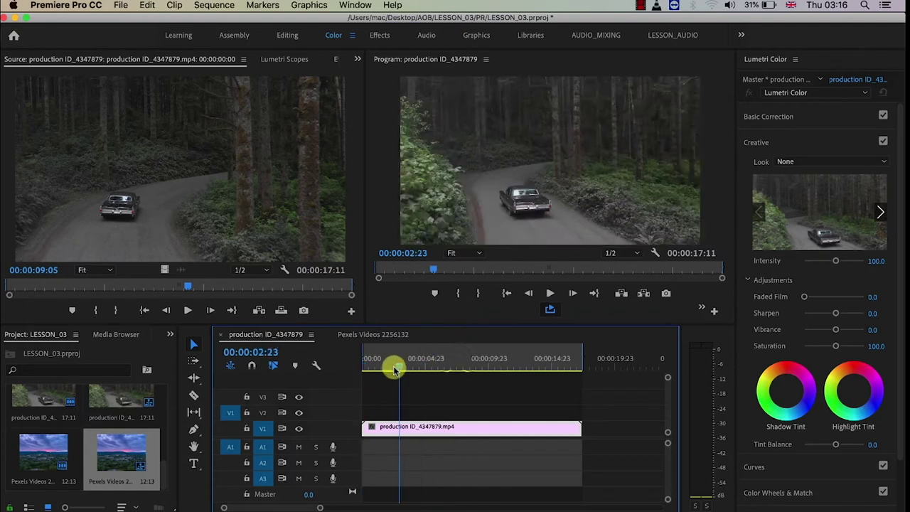
left_click(394, 339)
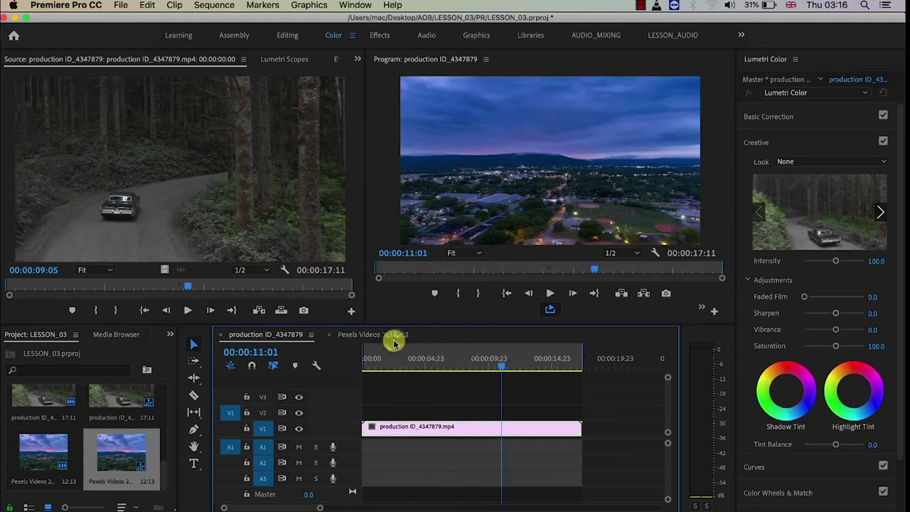
left_click(442, 363)
left_click(265, 334)
key("space")
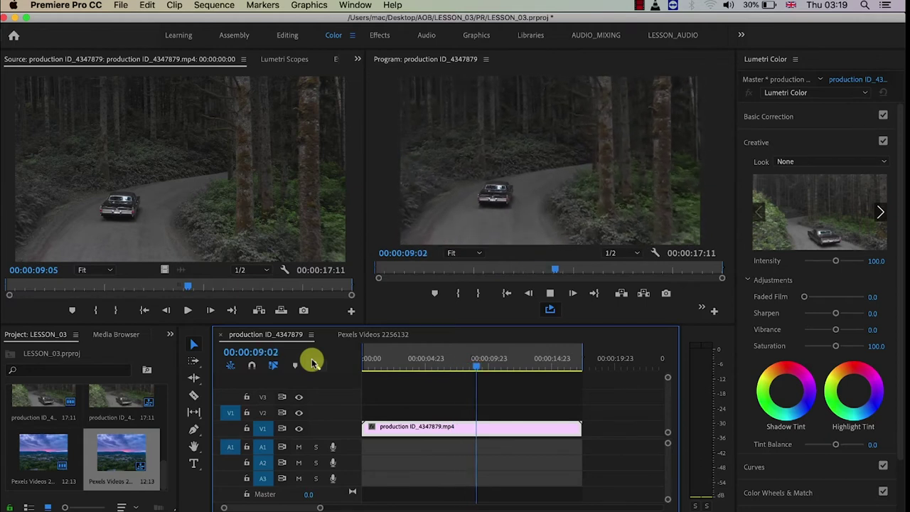
Enlarge the monitors over a shorter timeline and raise the clip's saturation to 149.5
left_click(420, 362)
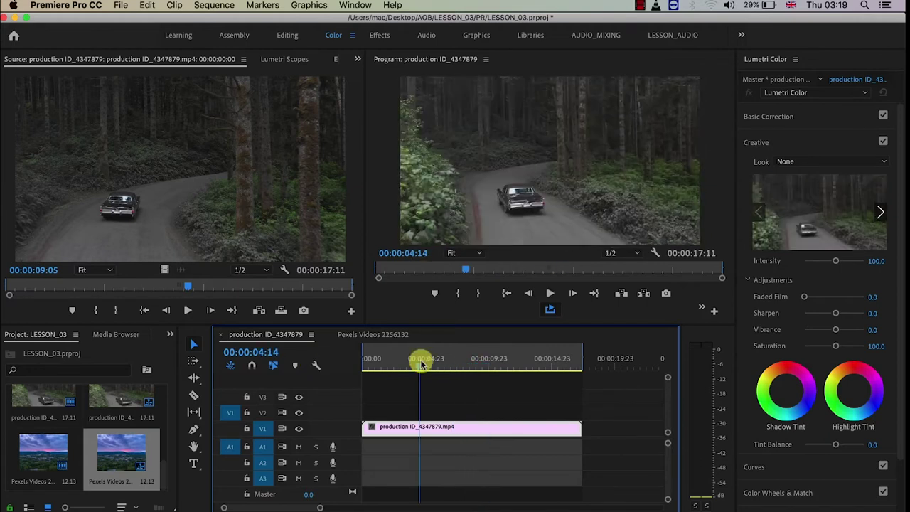
left_click(472, 358)
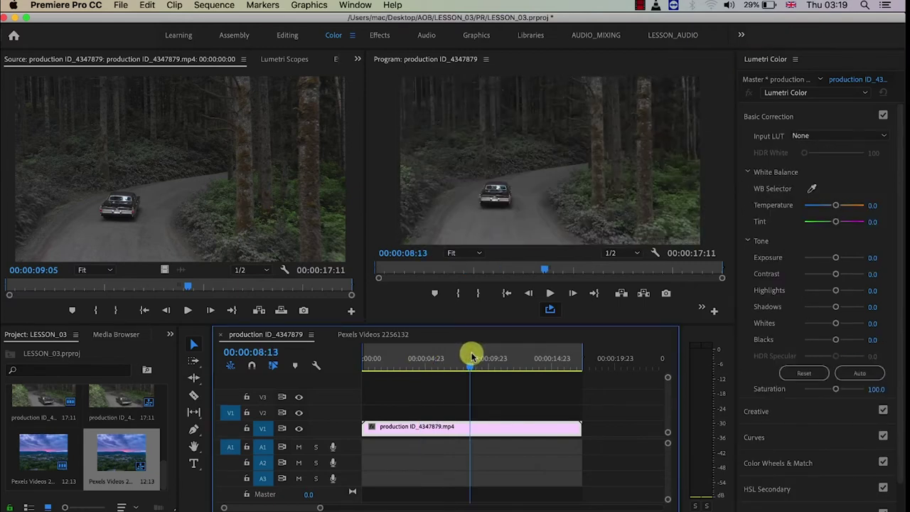
left_click(837, 275)
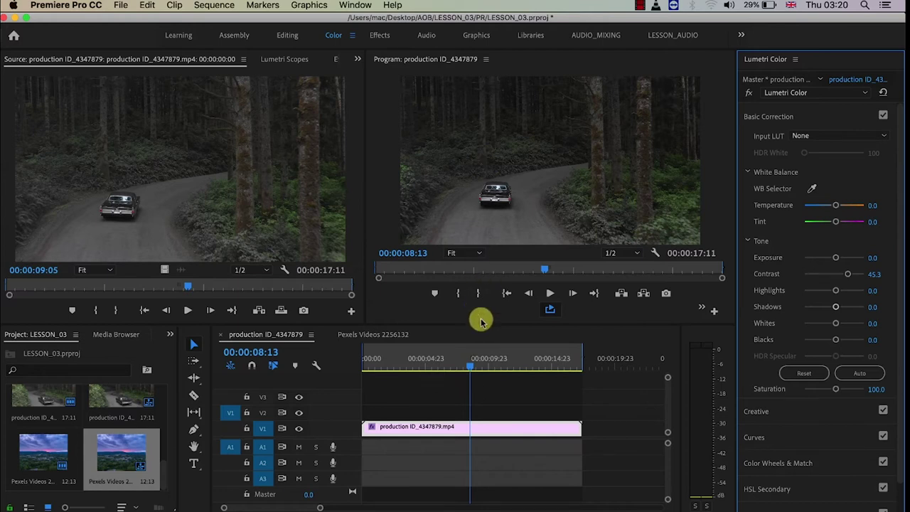
left_click_drag(480, 325, 482, 352)
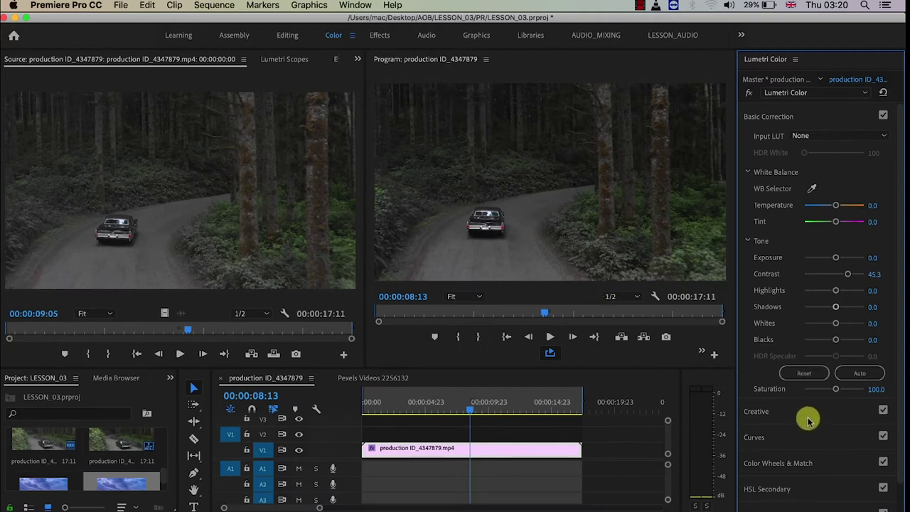
scroll(899, 291, "down", 2)
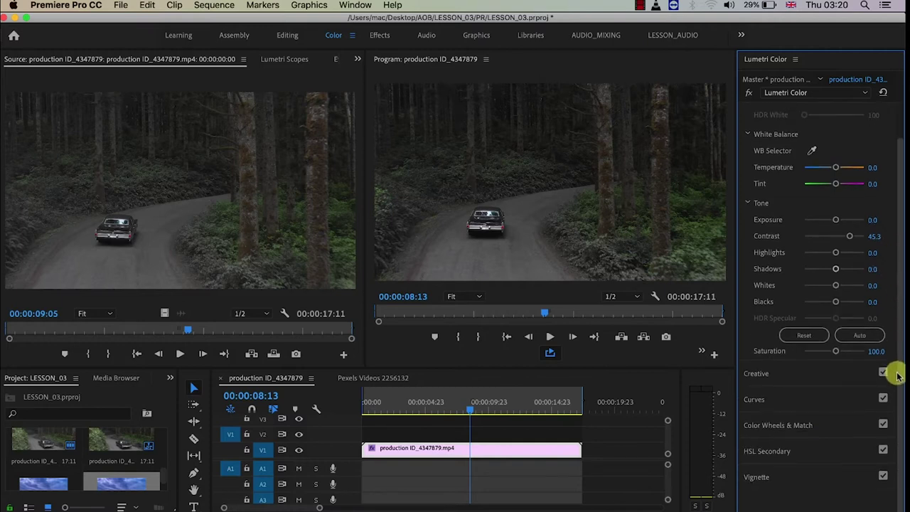
left_click_drag(837, 357, 845, 356)
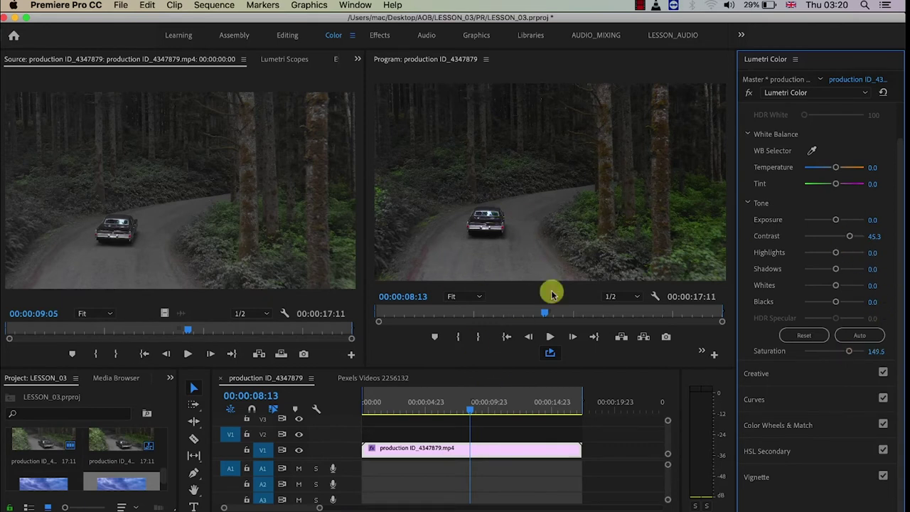
left_click(422, 403)
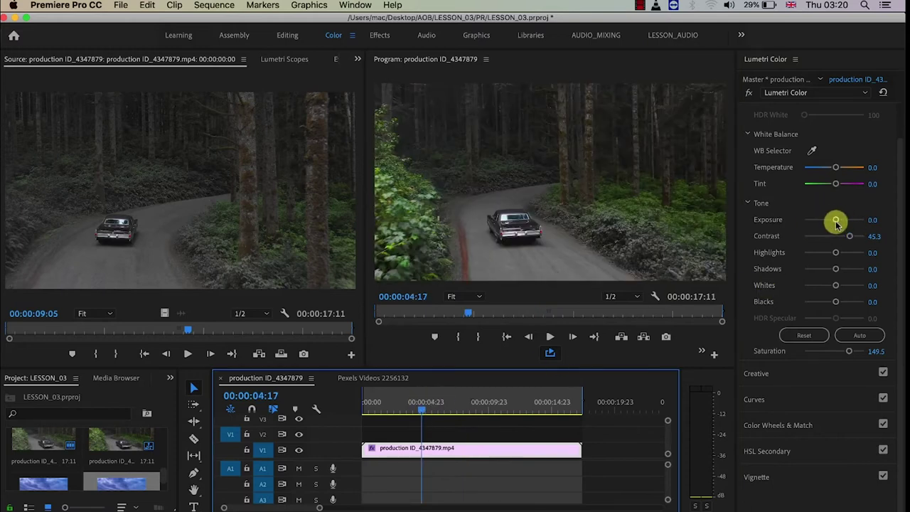
Set Exposure 1.5, Contrast 100, Whites -3.2 and Blacks -24.2
left_click_drag(836, 222, 841, 222)
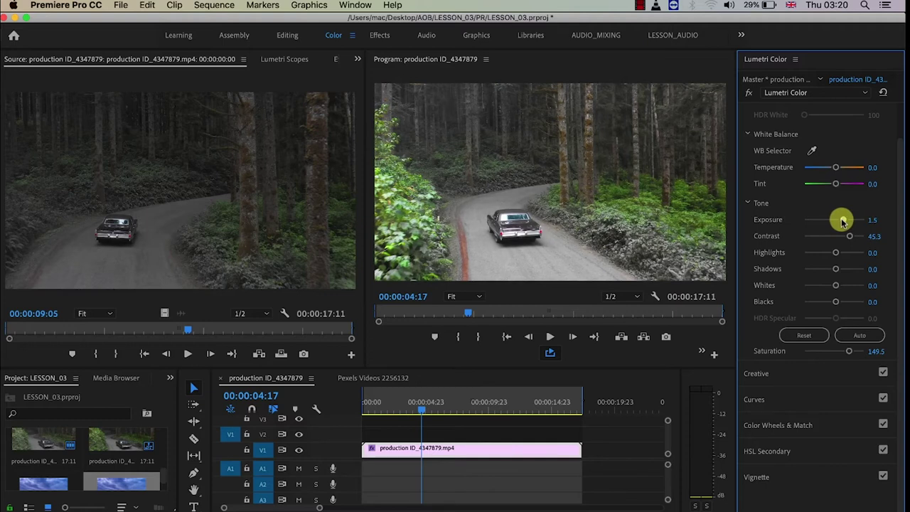
left_click_drag(851, 237, 869, 236)
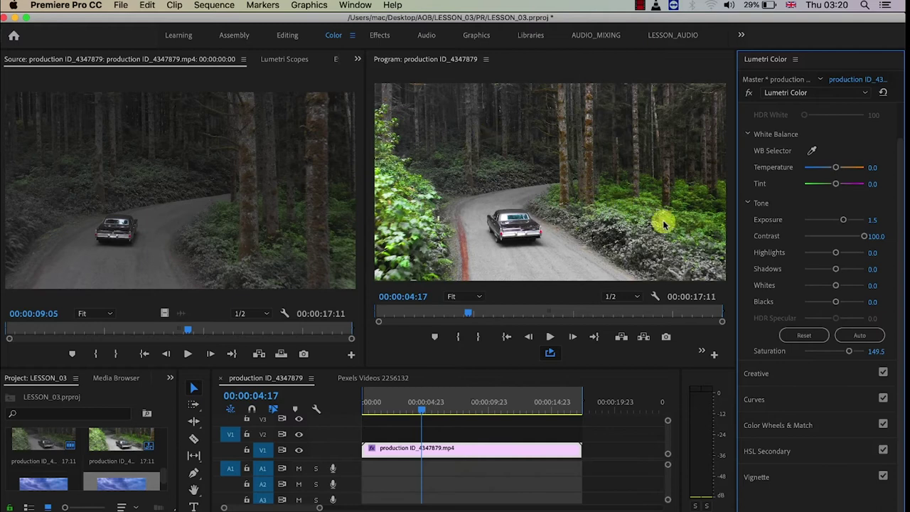
mouse_move(833, 286)
left_mouse_down()
mouse_move(849, 286)
mouse_move(824, 287)
left_mouse_up()
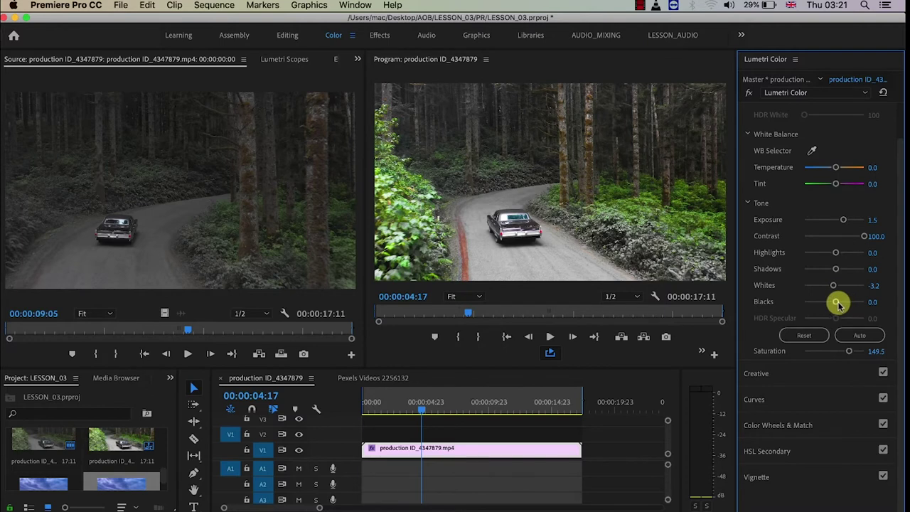
left_click_drag(836, 303, 827, 302)
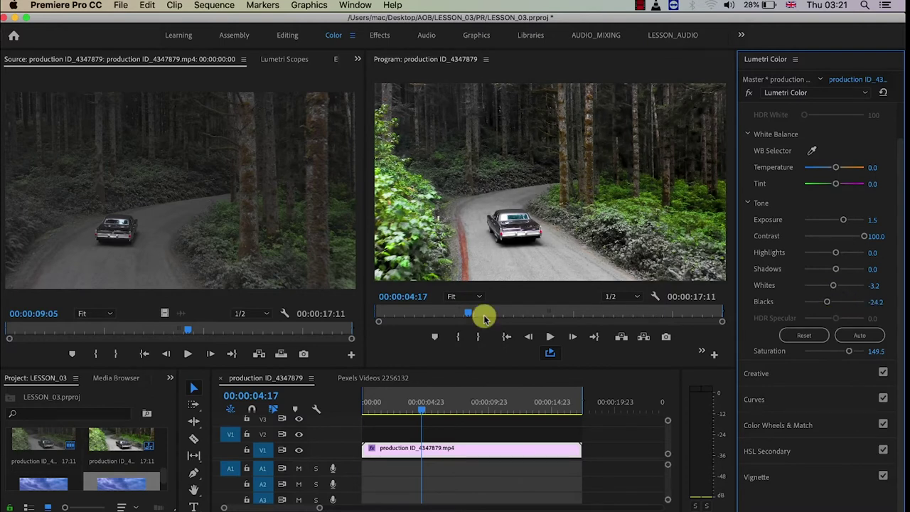
key("f")
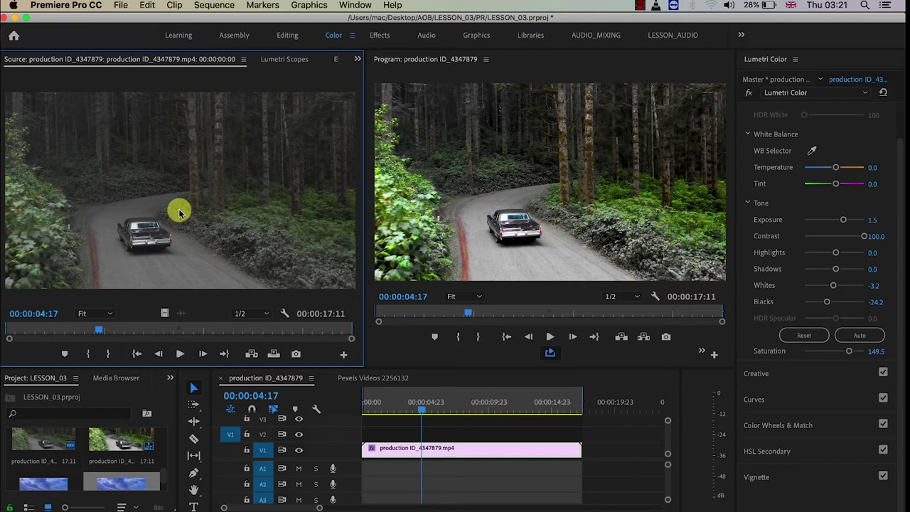
Set Lumetri White Balance Temperature to -13.7 and push Tint toward magenta
key("shift+3")
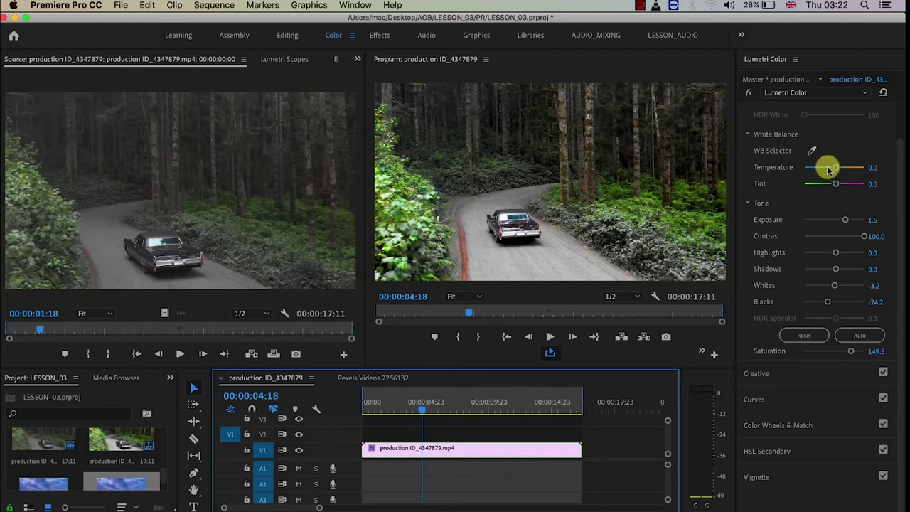
left_click(828, 169)
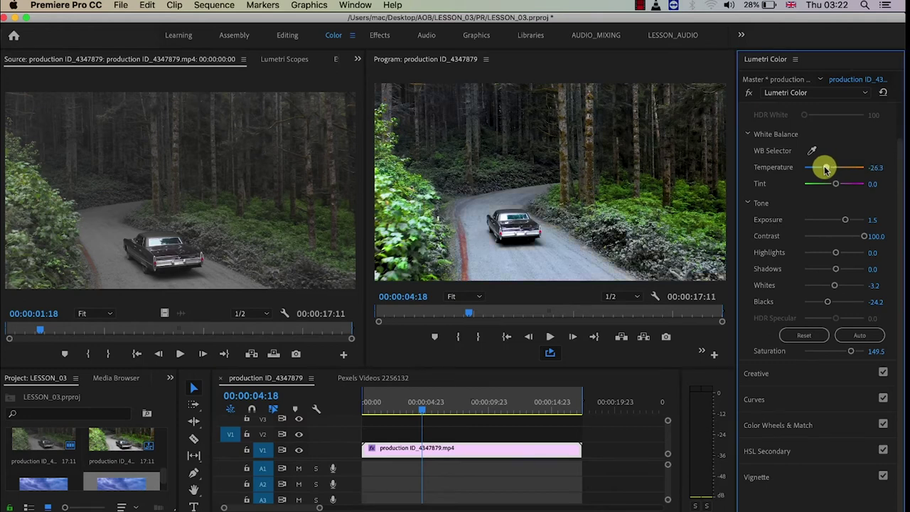
mouse_move(822, 168)
left_mouse_down()
mouse_move(815, 168)
mouse_move(828, 171)
left_mouse_up()
left_click_drag(829, 169, 831, 171)
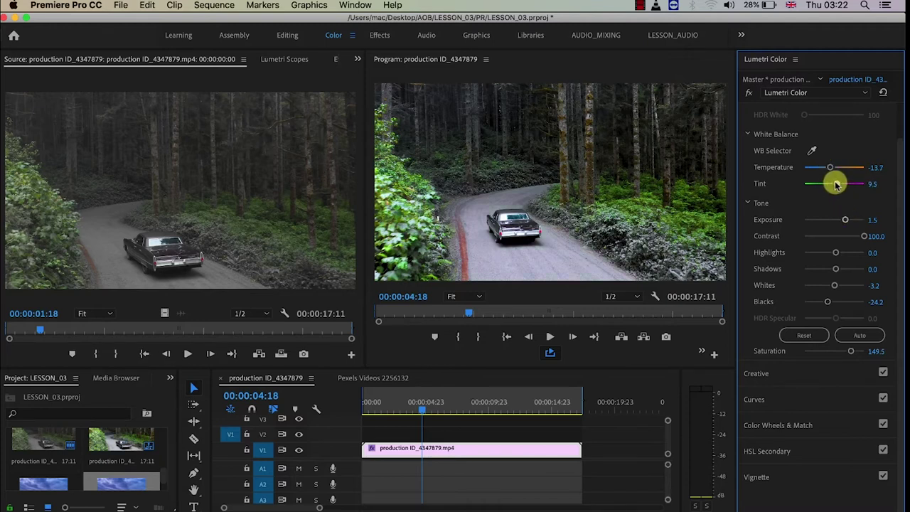
left_click_drag(836, 185, 838, 185)
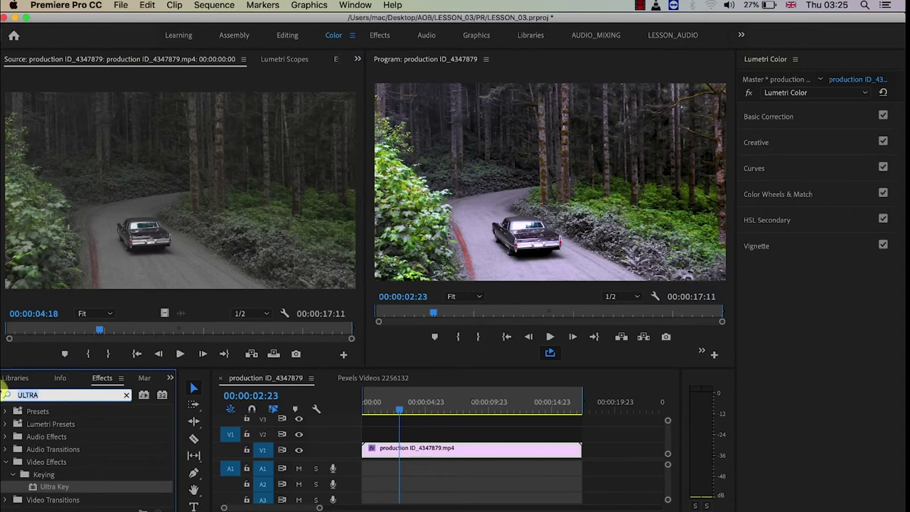
Search effects for 'THRE' and apply Three-Way Color Corrector from Video Effects > Obsolete
type("W")
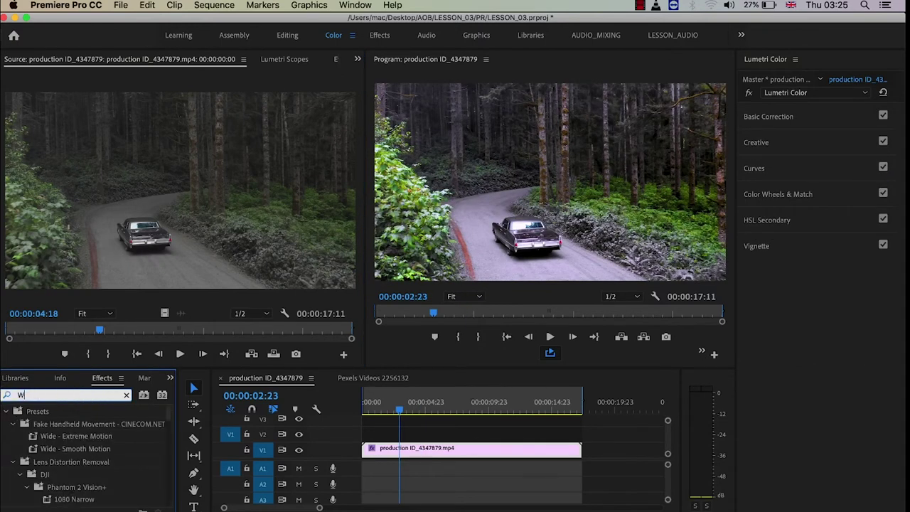
key("BackSpace")
type("3")
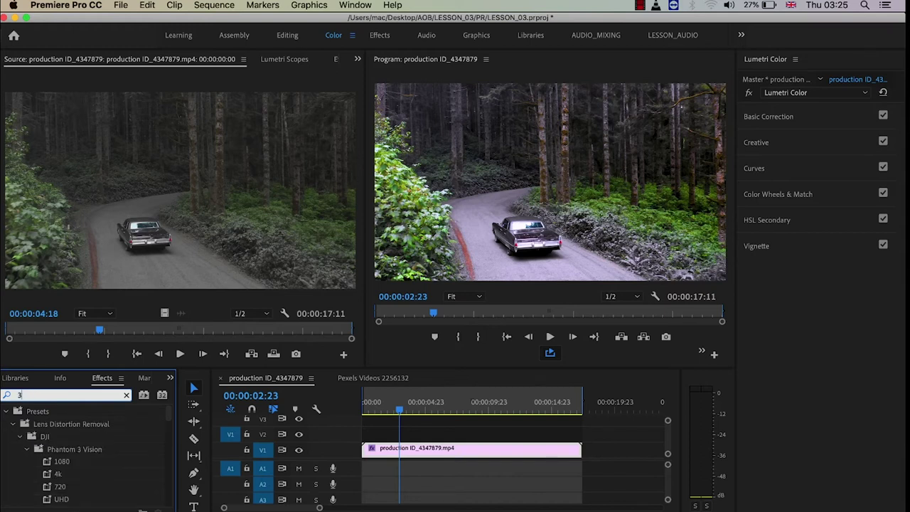
key("BackSpace")
type("THREE")
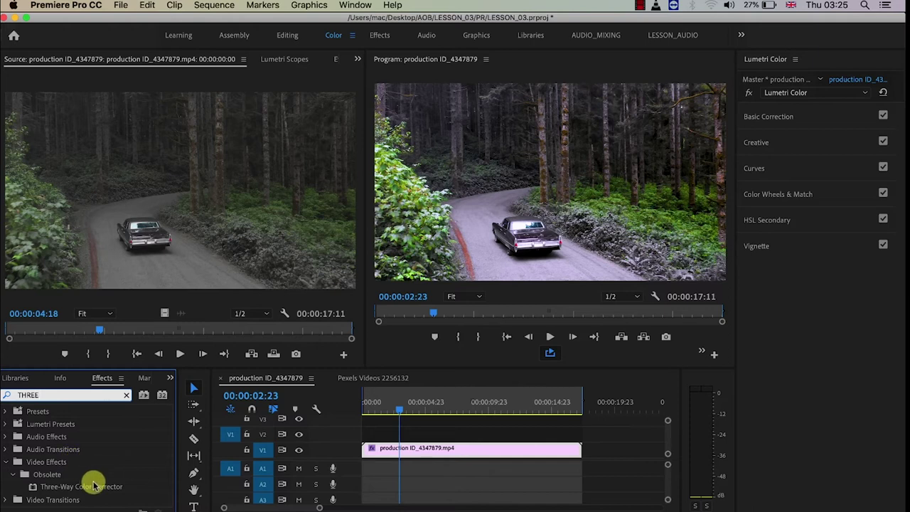
double_click(95, 486)
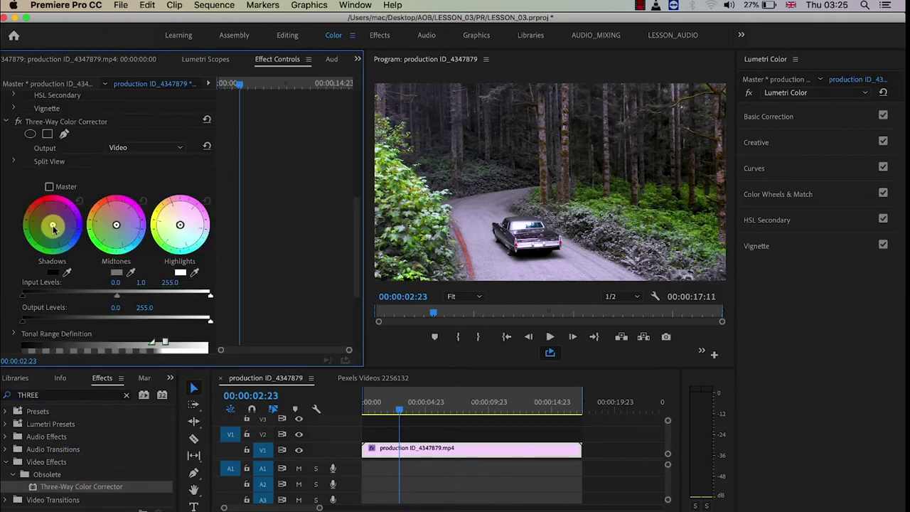
Tint the shadows and highlights wheels, then ease back the highlights to remove the pink cast
mouse_move(55, 233)
left_mouse_down()
mouse_move(60, 242)
mouse_move(49, 239)
left_mouse_up()
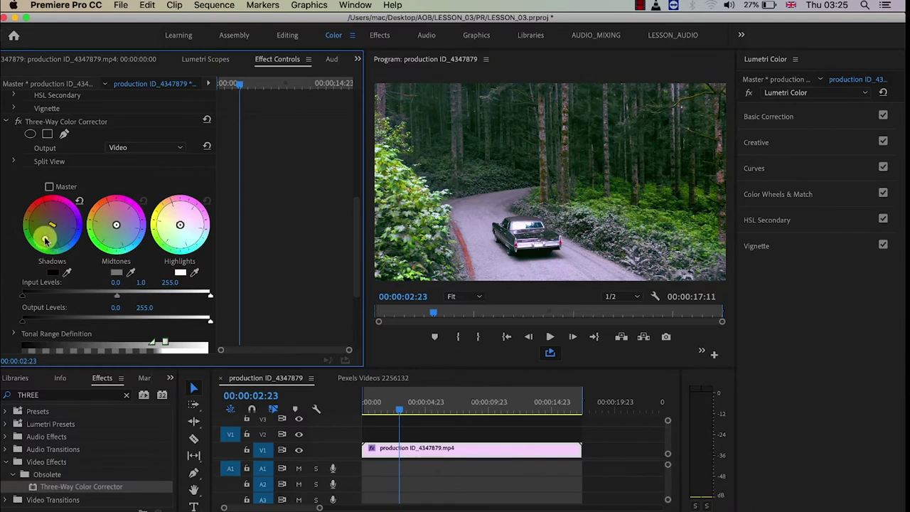
left_click_drag(45, 242, 59, 238)
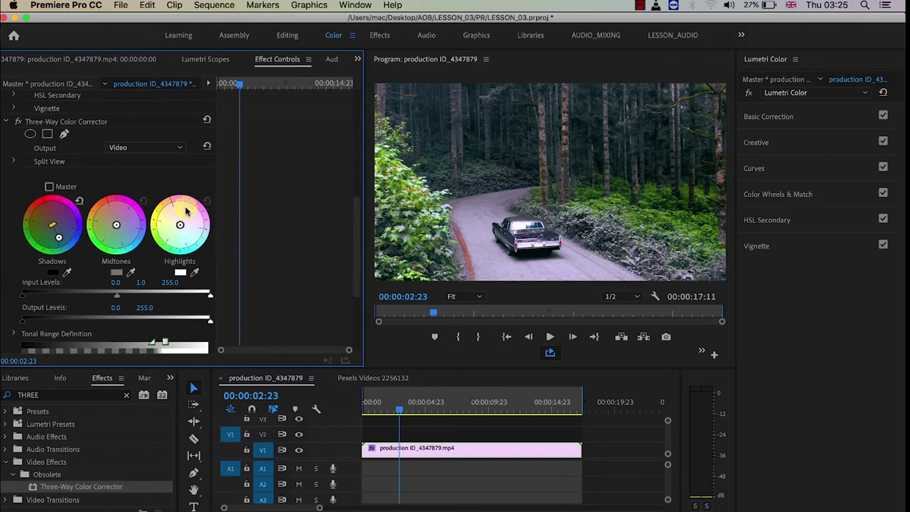
mouse_move(207, 229)
left_mouse_down()
mouse_move(176, 202)
mouse_move(181, 208)
left_mouse_up()
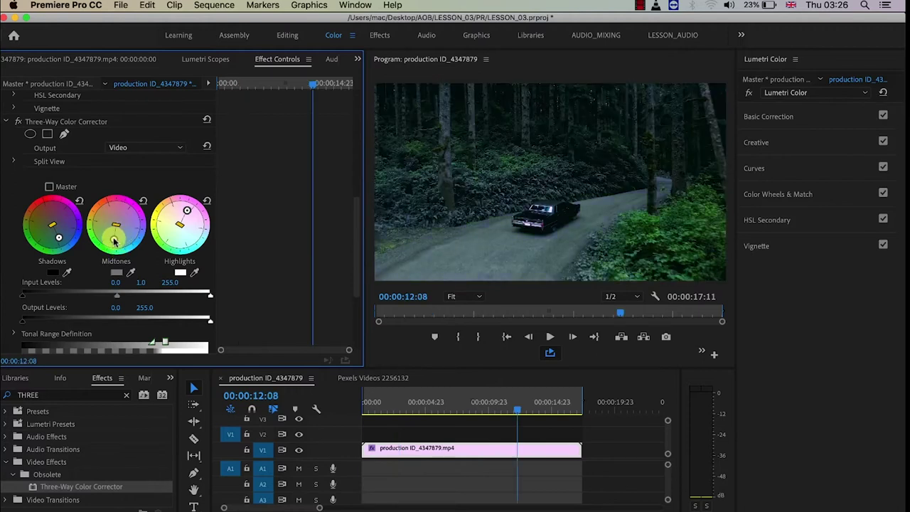
left_click(463, 406)
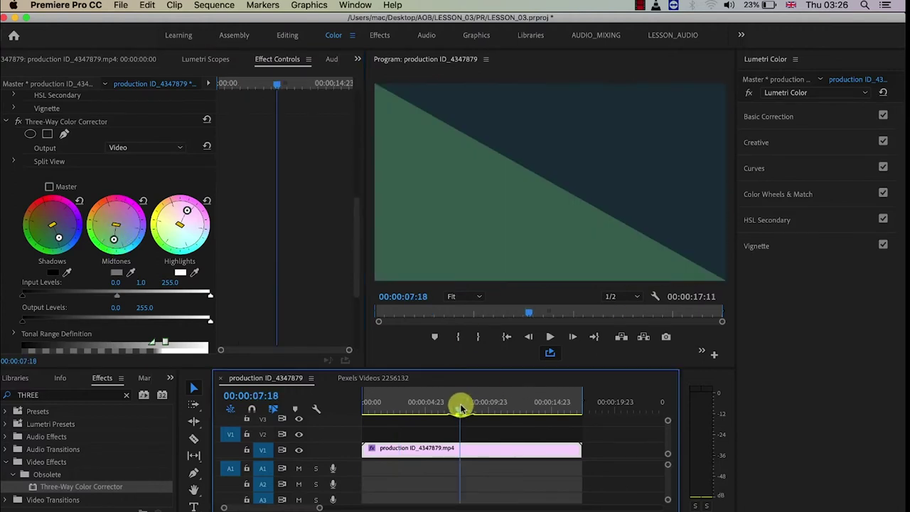
left_click_drag(462, 406, 410, 403)
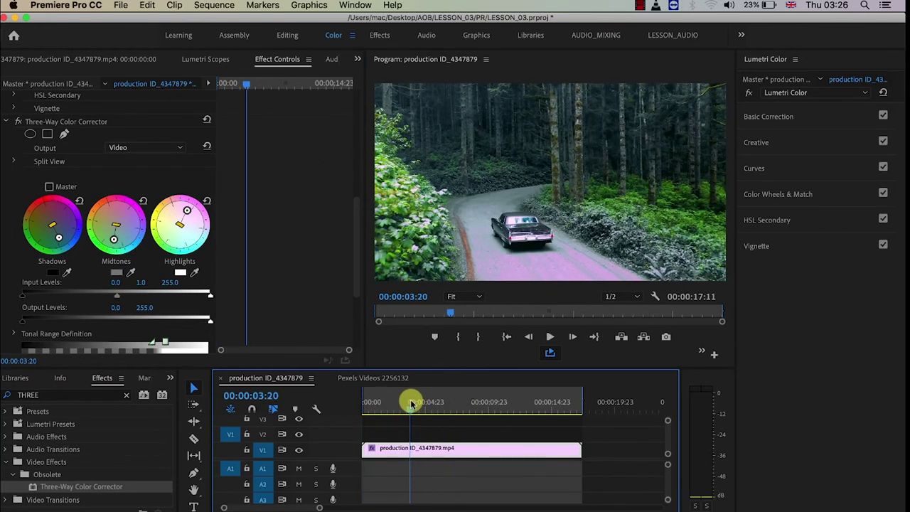
left_click_drag(187, 211, 195, 233)
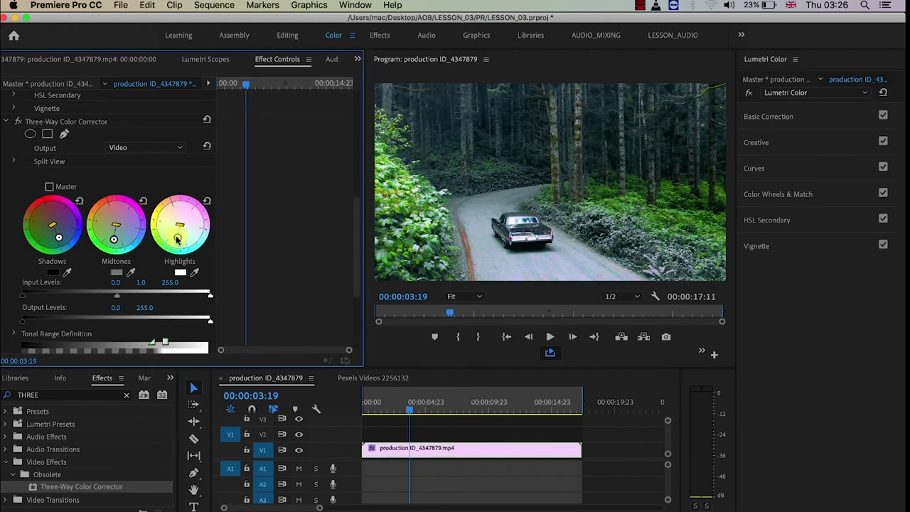
Play the forest clip back from around 00:00:04:23 to review the cooler grade
left_click_drag(496, 414, 349, 417)
key("space")
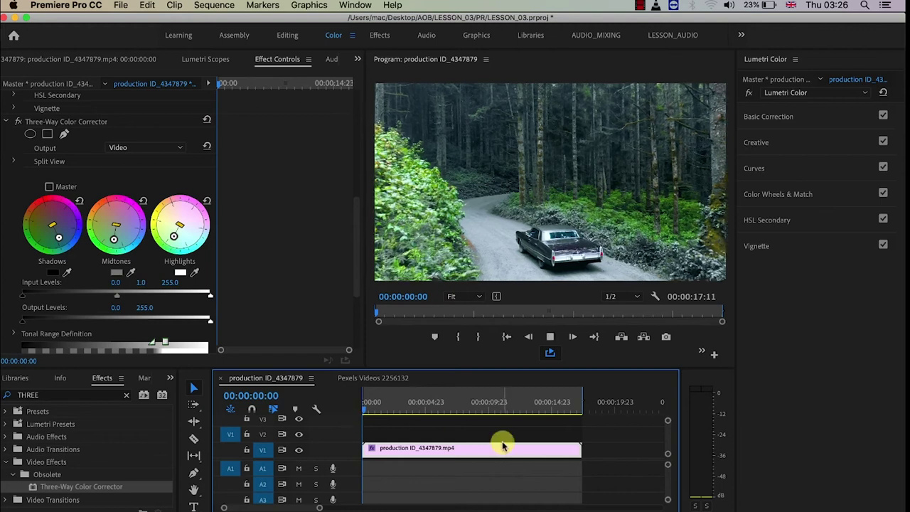
left_click(424, 401)
key("space")
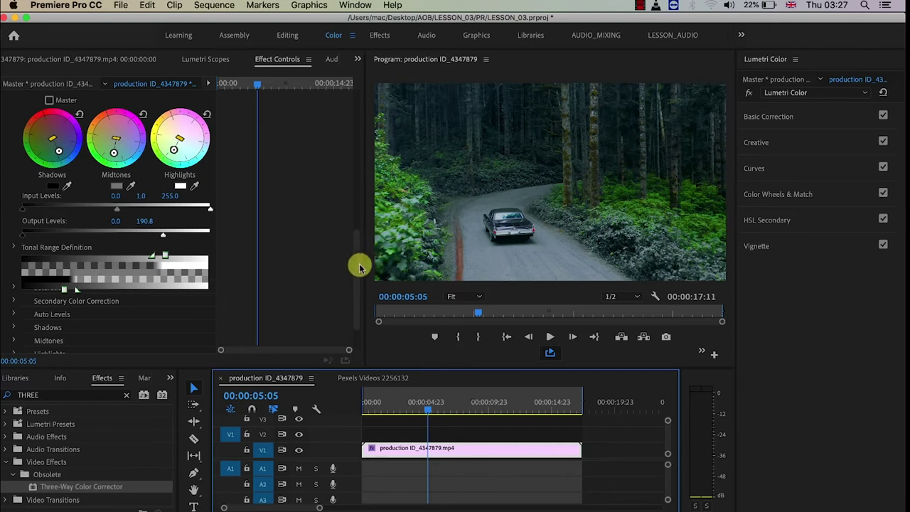
Lower Lumetri Basic Correction saturation to 98.9 and scrub near 00:00:13:19 to check the muted look
left_click_drag(360, 264, 354, 311)
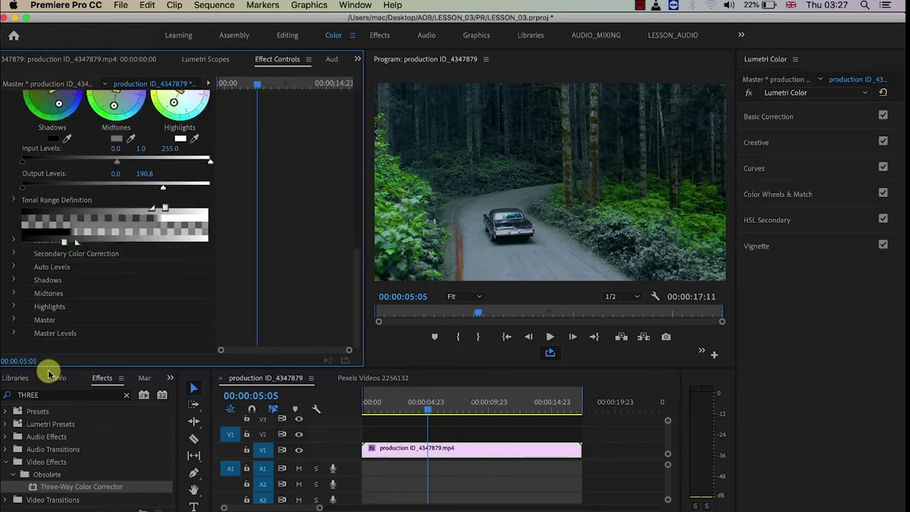
left_click_drag(357, 278, 356, 101)
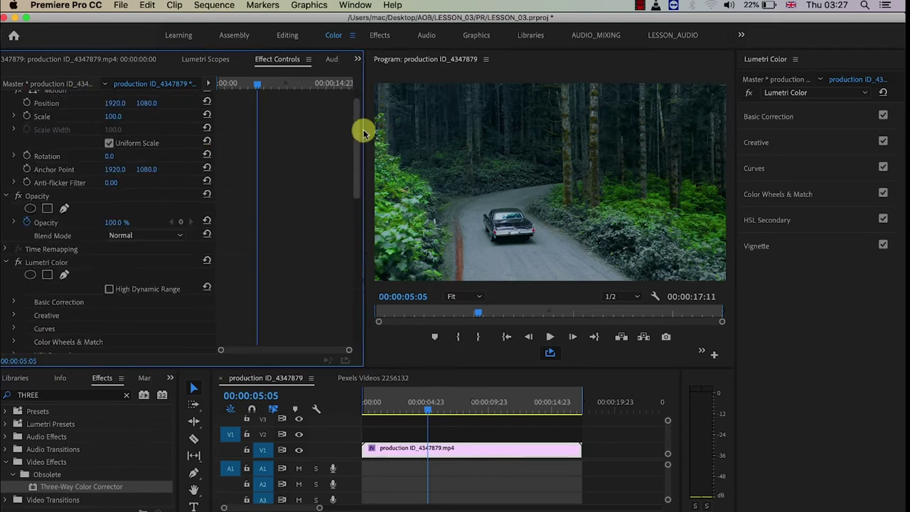
left_click(775, 116)
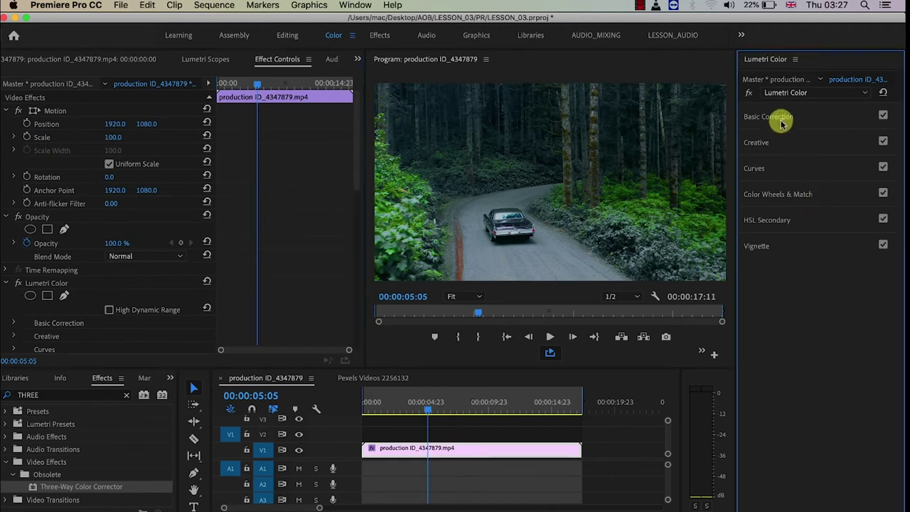
mouse_move(850, 389)
left_mouse_down()
mouse_move(822, 391)
mouse_move(835, 390)
left_mouse_up()
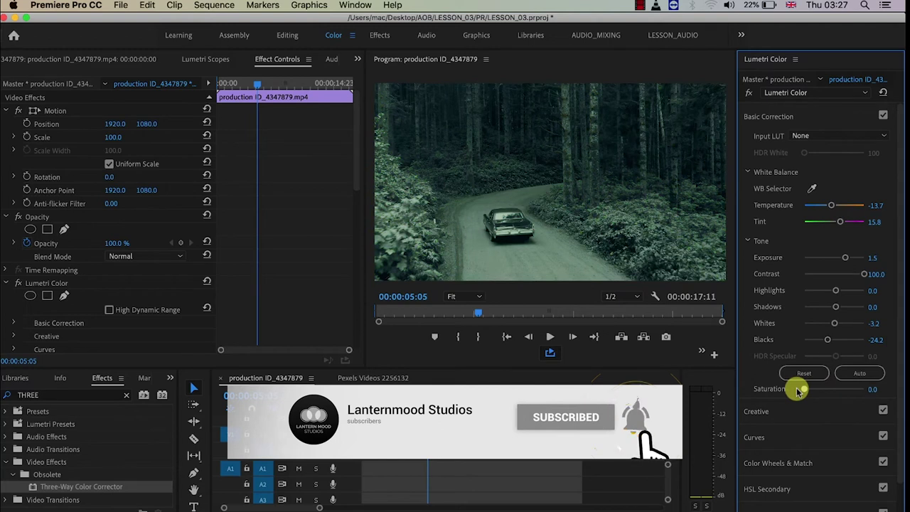
left_click_drag(836, 391, 834, 389)
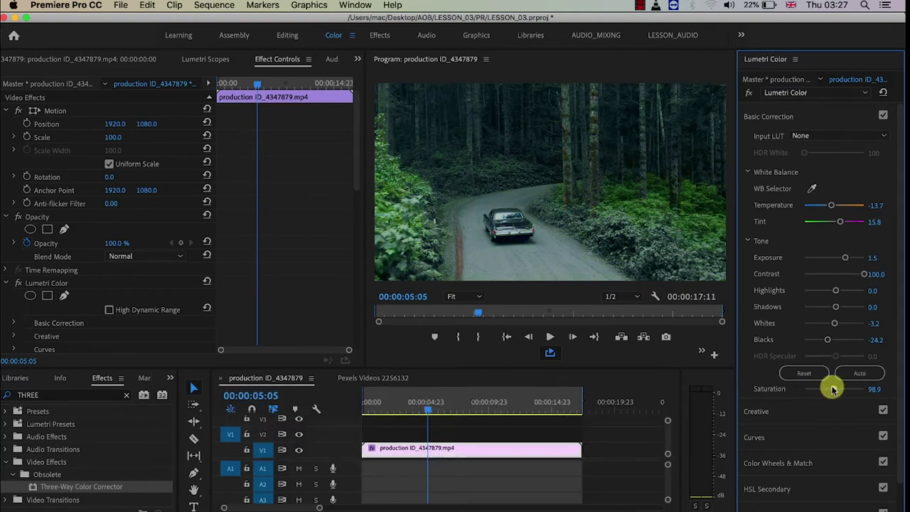
left_click(537, 406)
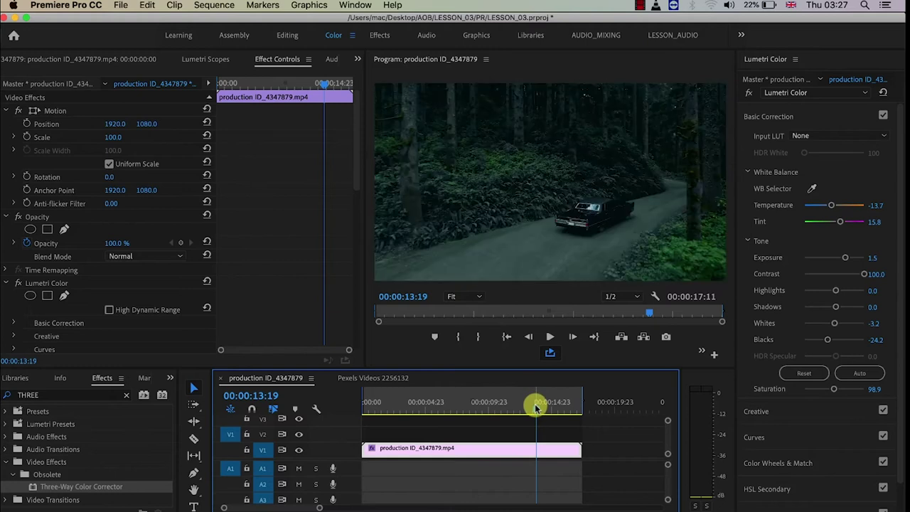
mouse_move(537, 406)
left_mouse_down()
mouse_move(481, 400)
mouse_move(519, 406)
left_mouse_up()
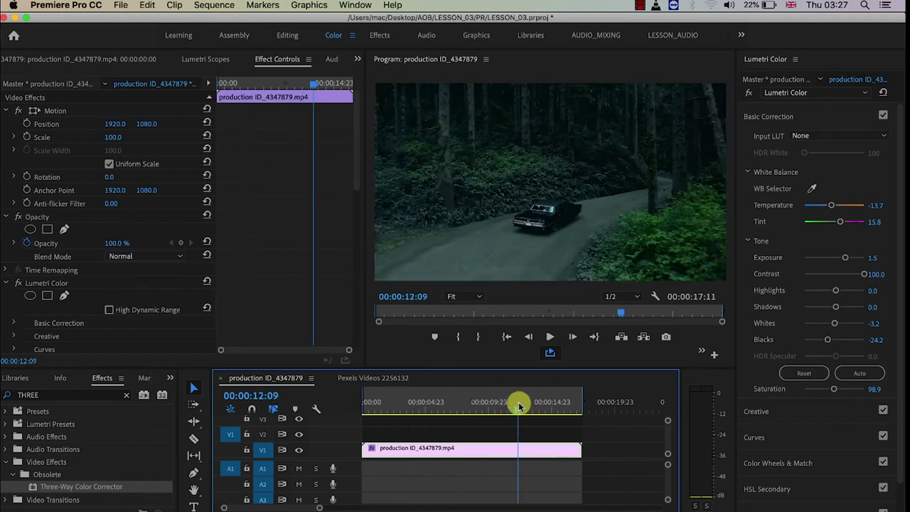
Open the exported stills in Preview and switch between Still001, Still002 and Still003 to compare grades
double_click(516, 450)
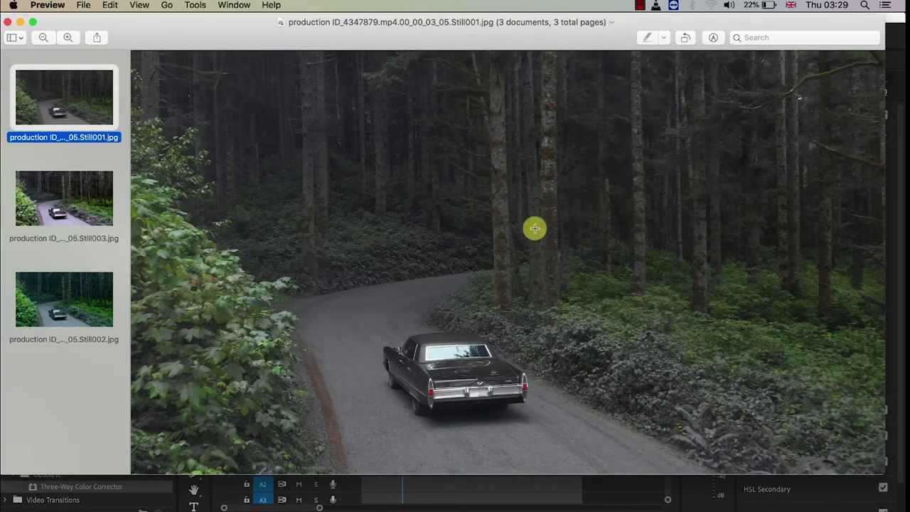
left_click(104, 203)
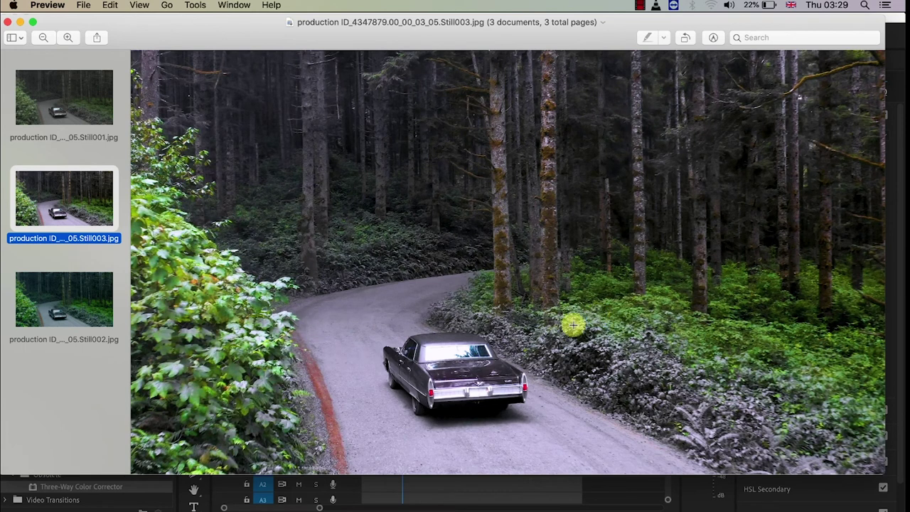
left_click(66, 304)
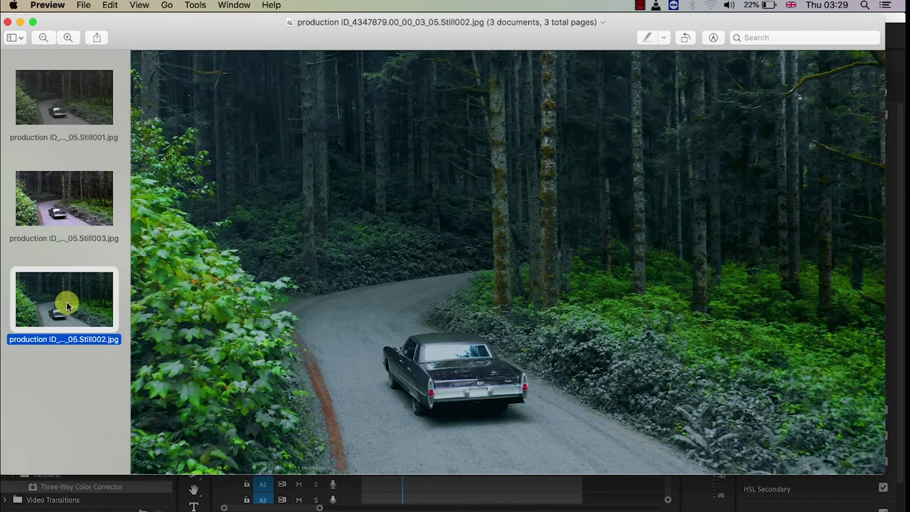
left_click(64, 98)
left_click(76, 188)
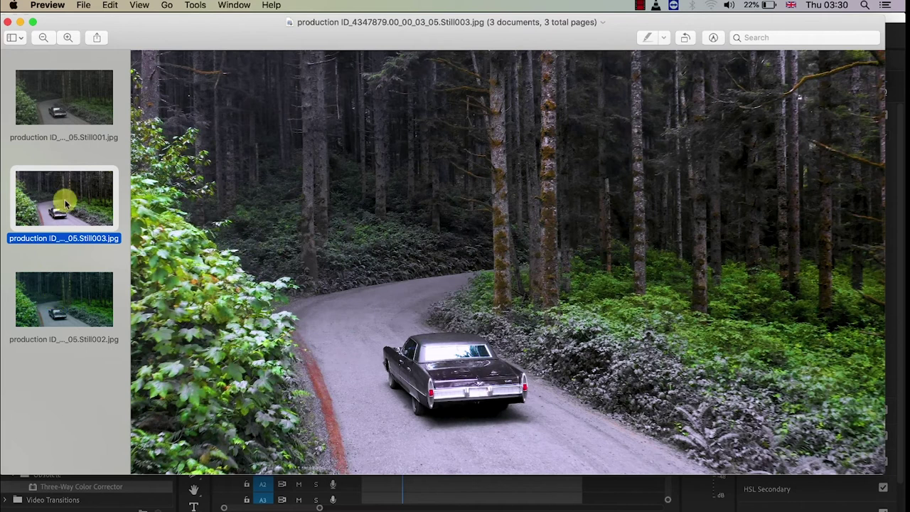
left_click(56, 298)
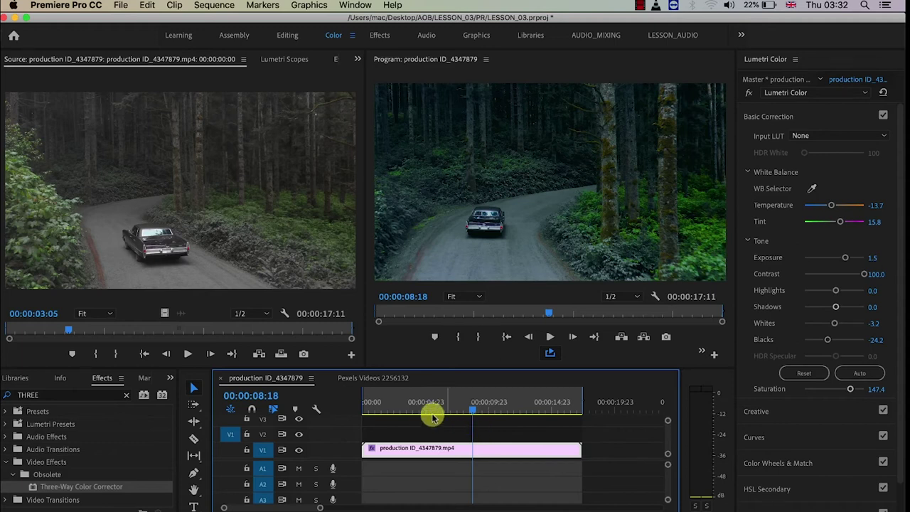
Switch to the Pexels Videos 2256132 sequence and move to 00:00:10:15
left_click(377, 377)
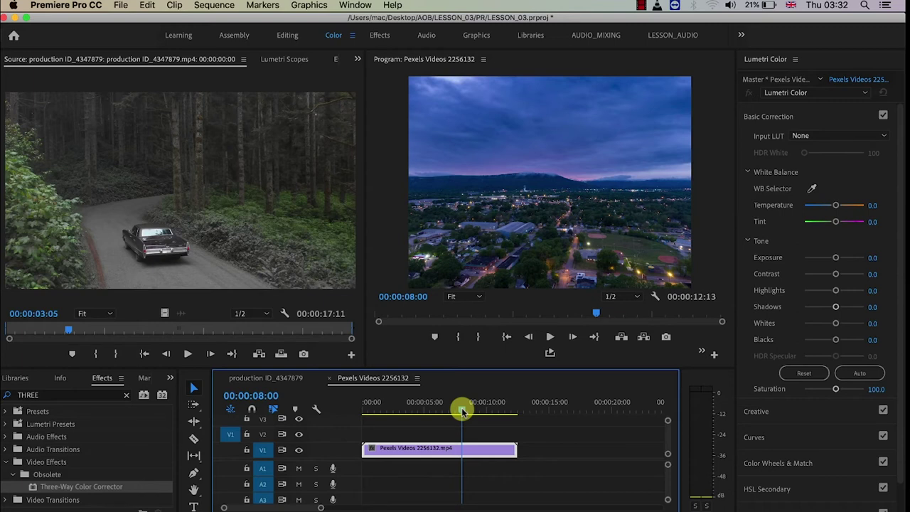
left_click_drag(462, 411, 495, 411)
left_click(747, 171)
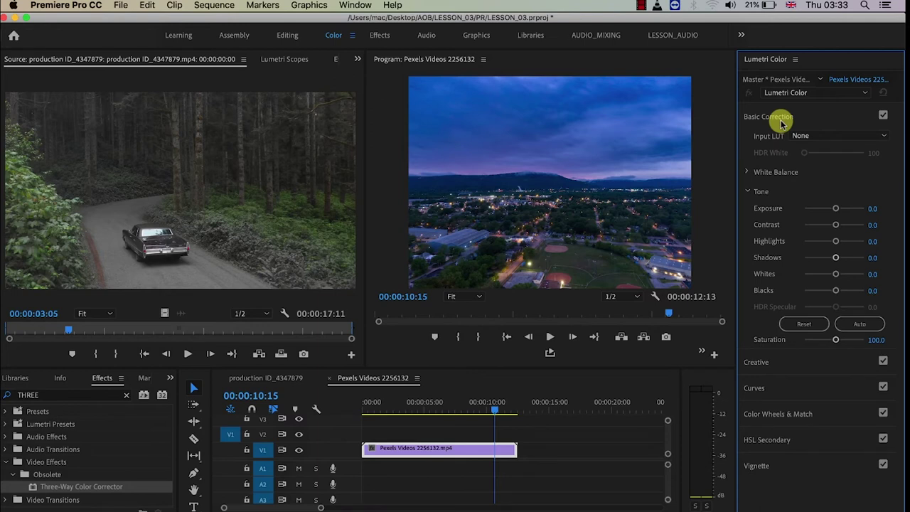
Toggle Basic Correction in Lumetri Color and expand the Creative section
left_click(781, 123)
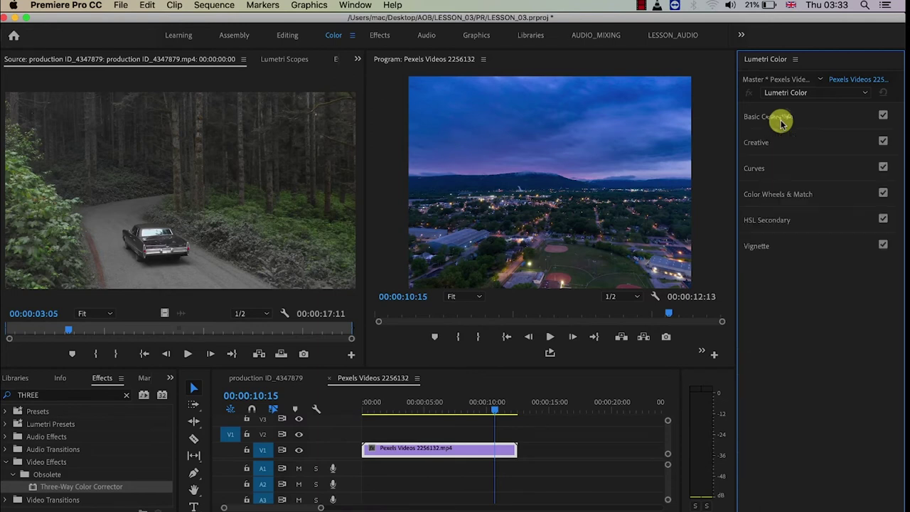
left_click(775, 122)
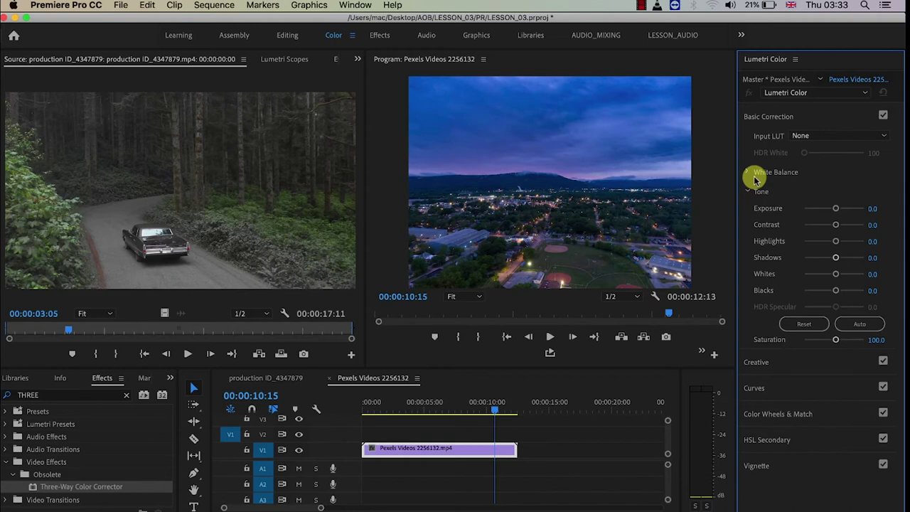
left_click(777, 118)
left_click(778, 118)
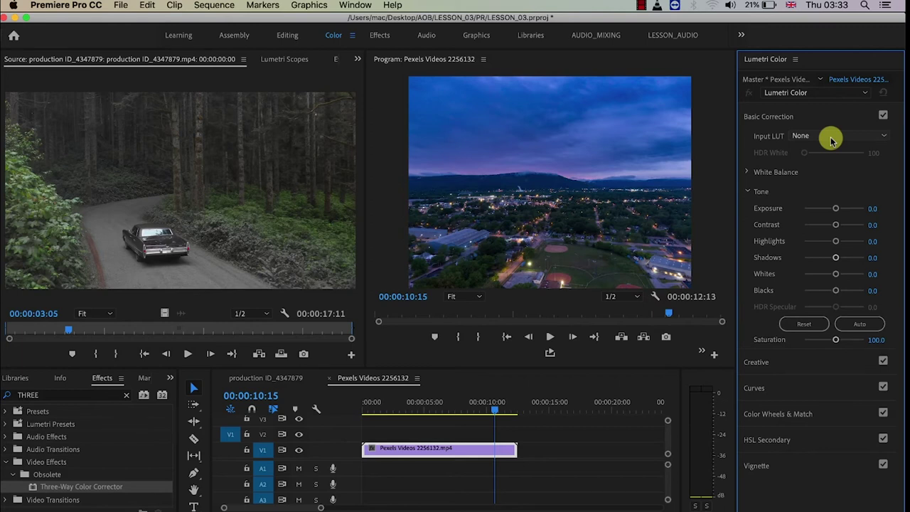
left_click(786, 361)
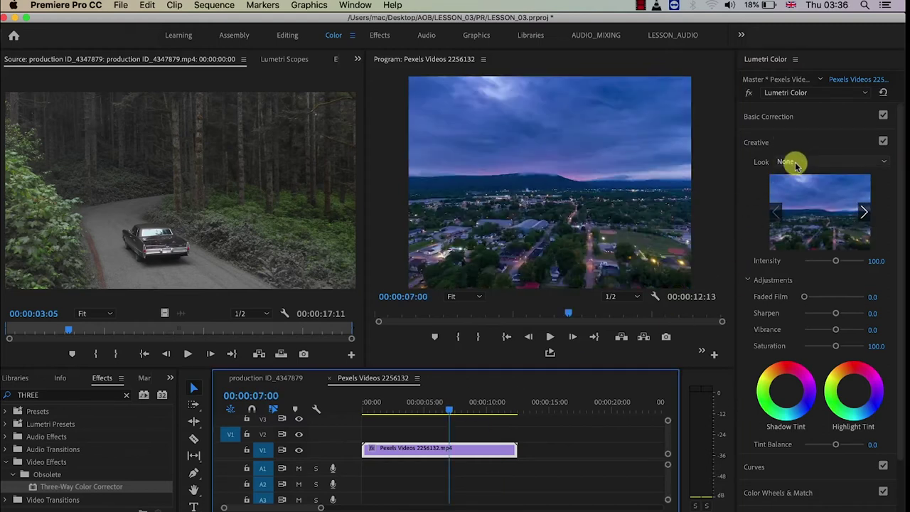
Apply the CAM PRO .cube LUT as the Creative Look and scrub through the clip
left_click(796, 162)
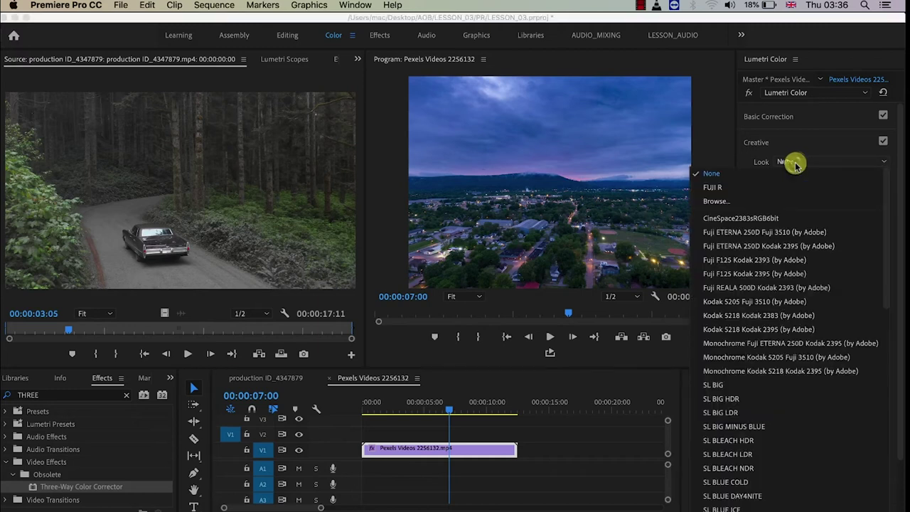
left_click(742, 201)
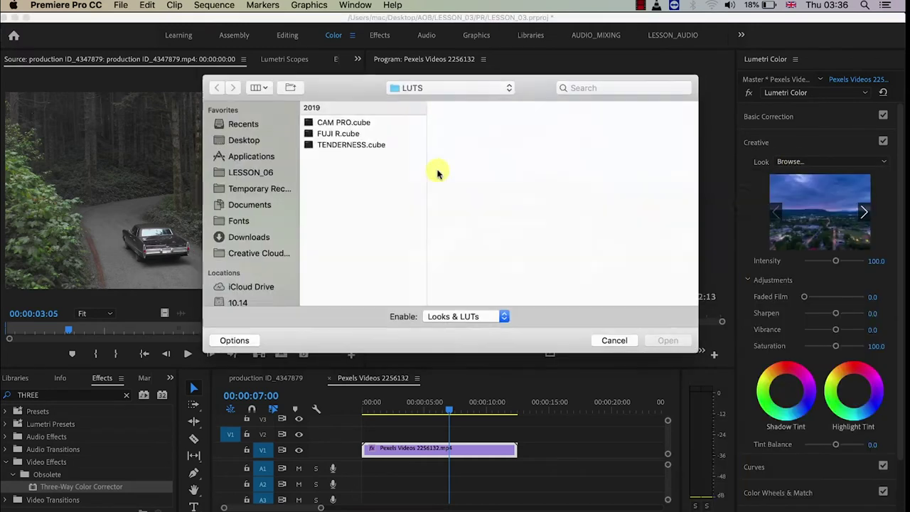
left_click(346, 125)
left_click(671, 342)
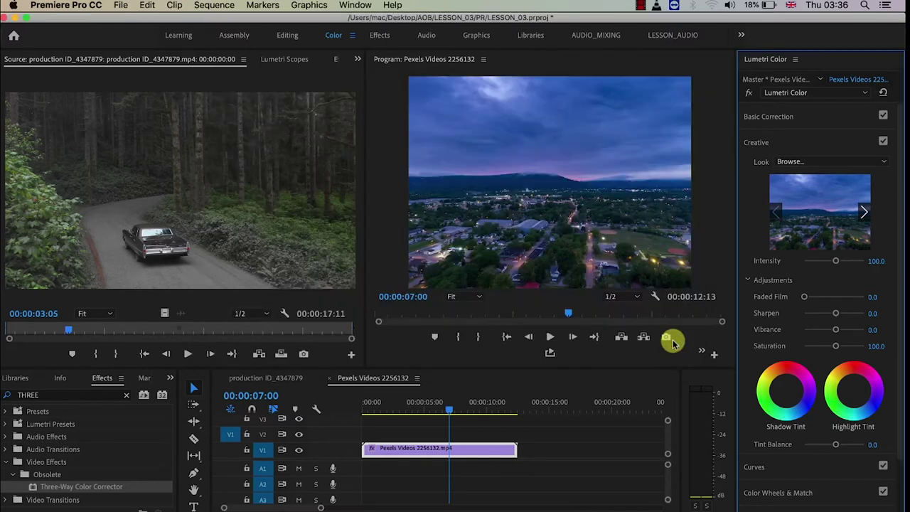
mouse_move(437, 410)
left_mouse_down()
mouse_move(362, 416)
mouse_move(500, 414)
mouse_move(368, 419)
left_mouse_up()
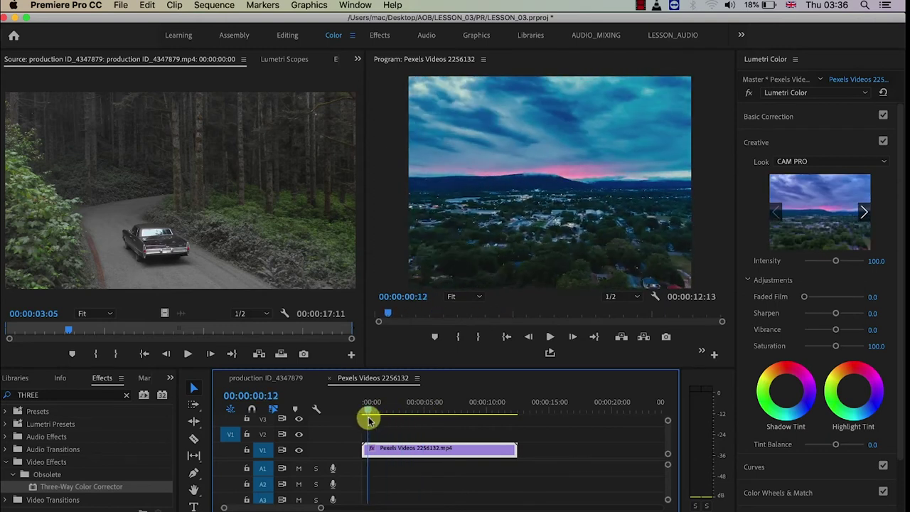
left_click_drag(368, 419, 465, 409)
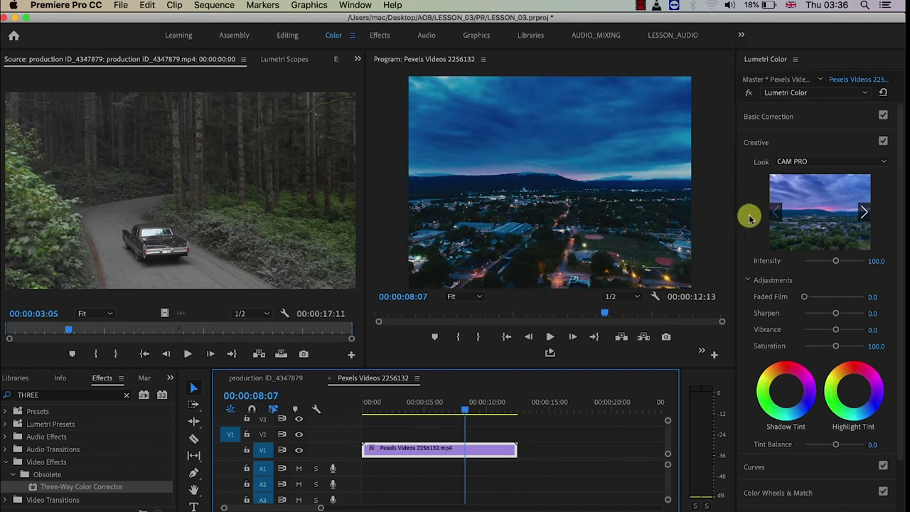
Swap in the TENDERNESS LUT and set the look Intensity to 90.5
left_click(807, 161)
left_click(747, 187)
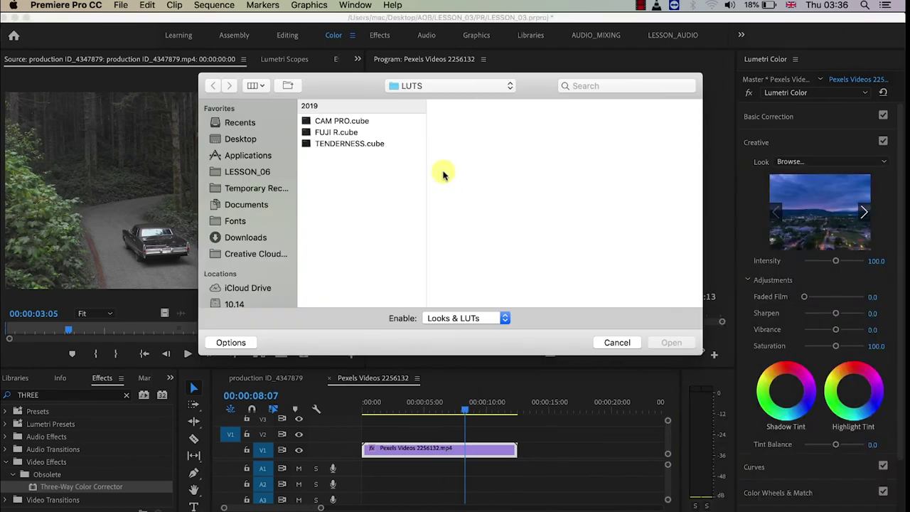
left_click(361, 144)
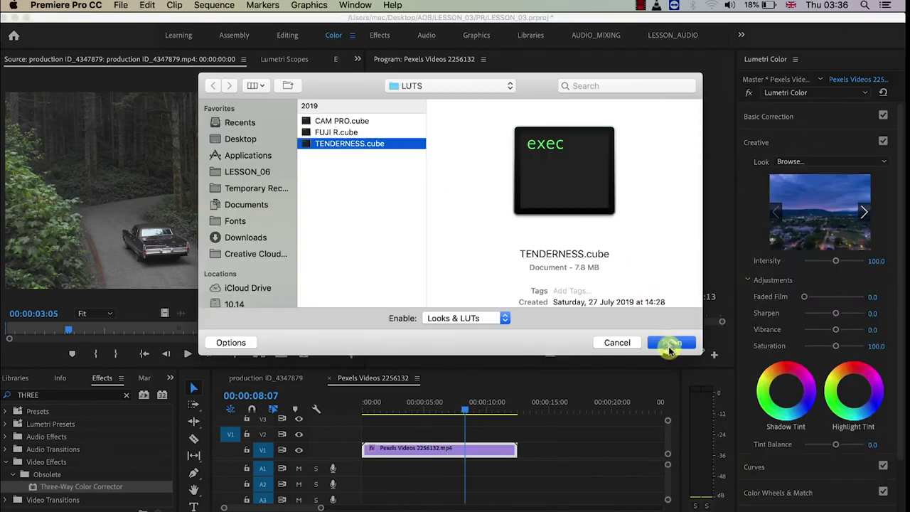
left_click(671, 341)
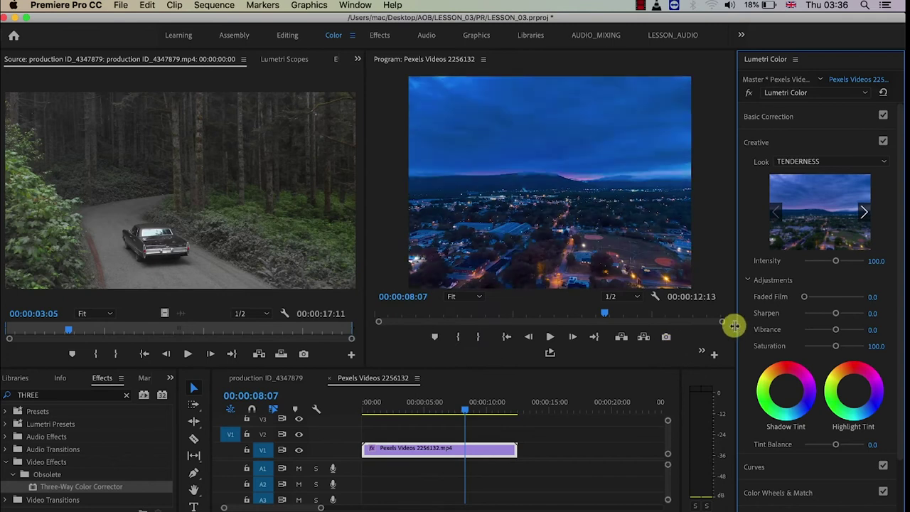
left_click_drag(814, 257, 830, 263)
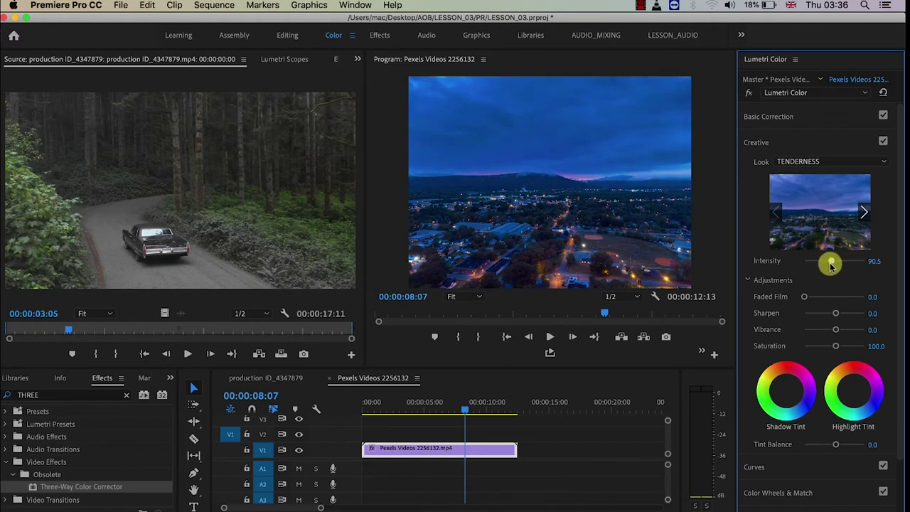
left_click(406, 411)
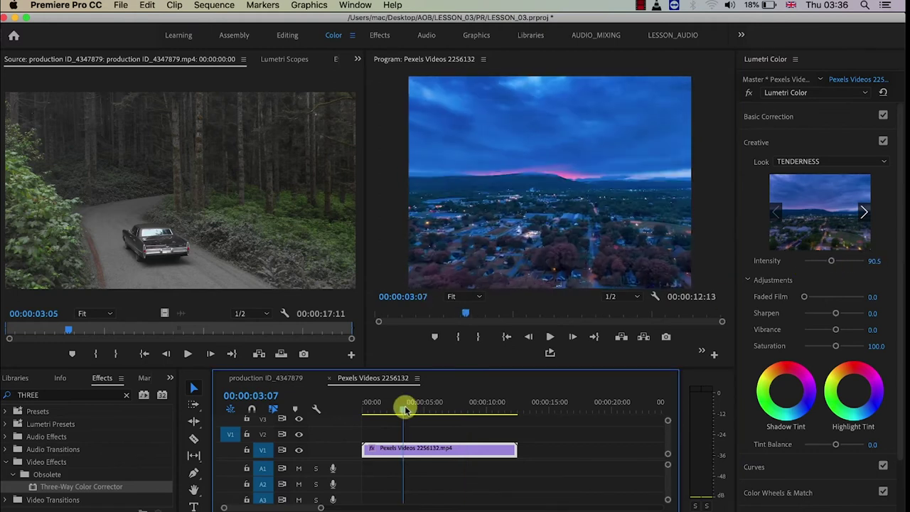
Replace the look with the teal FUJI R LUT and preview it around five seconds in
left_click(834, 164)
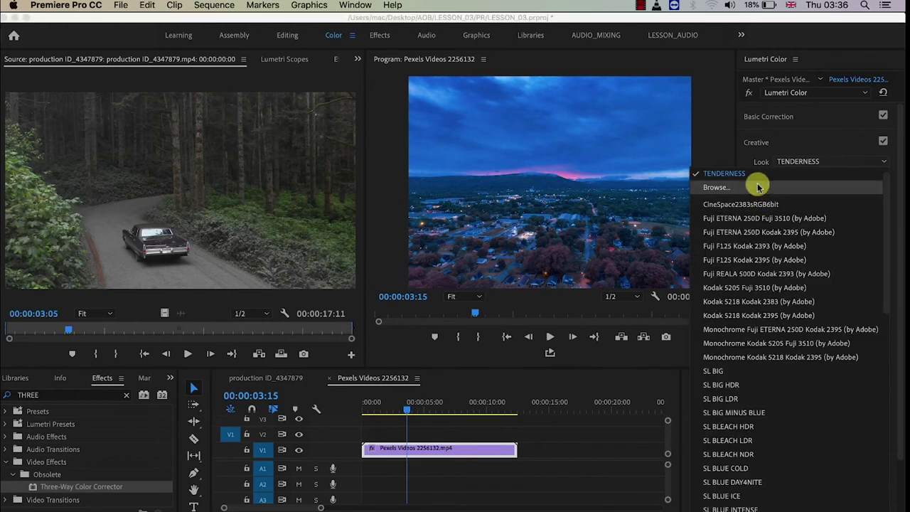
left_click(792, 185)
left_click(341, 132)
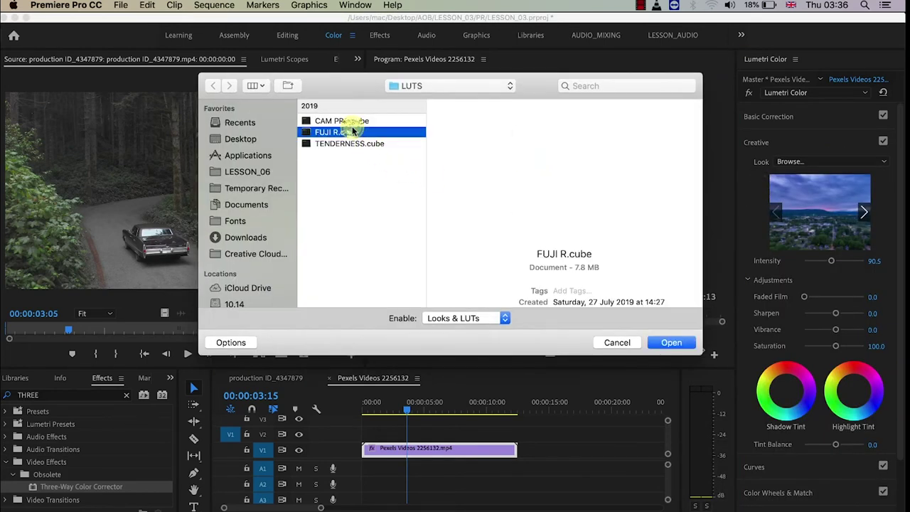
left_click(671, 343)
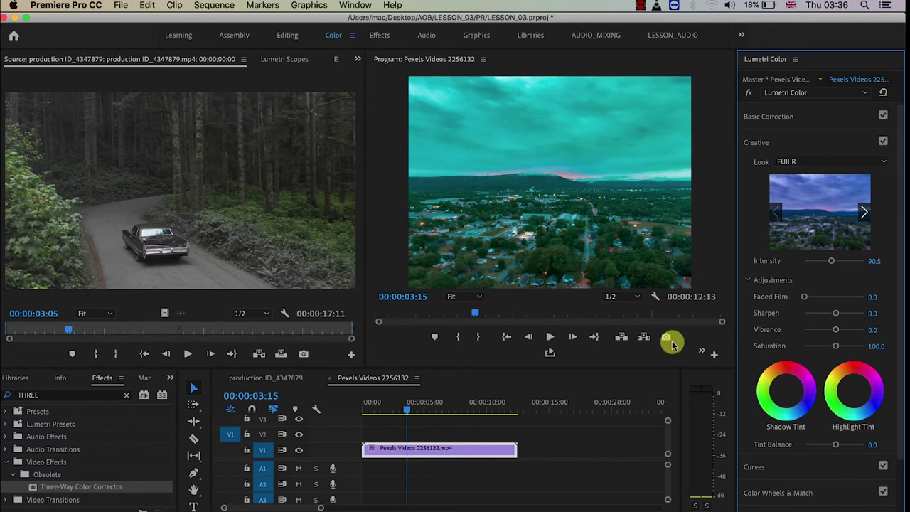
left_click_drag(481, 403, 453, 404)
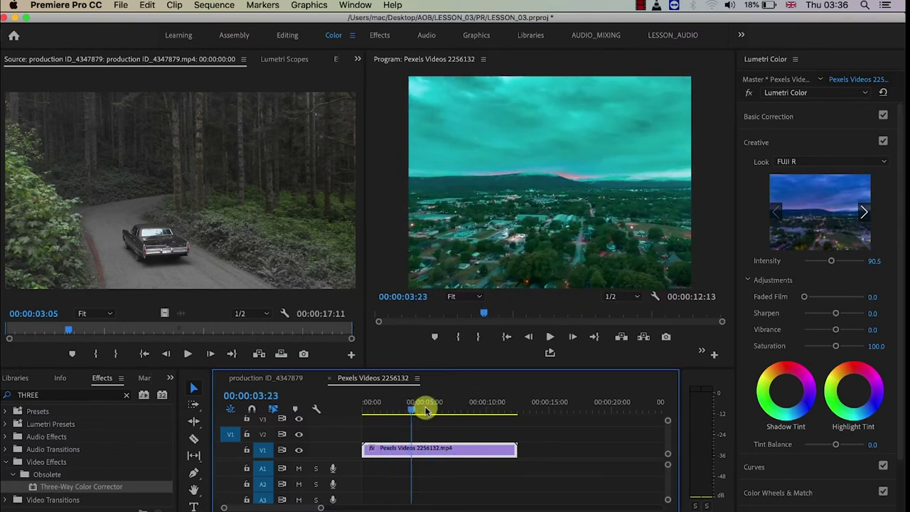
left_click_drag(449, 403, 427, 403)
Raise Contrast to 57.9 and pull Shadows down to -32.6 in Lumetri Basic Correction
left_click(790, 116)
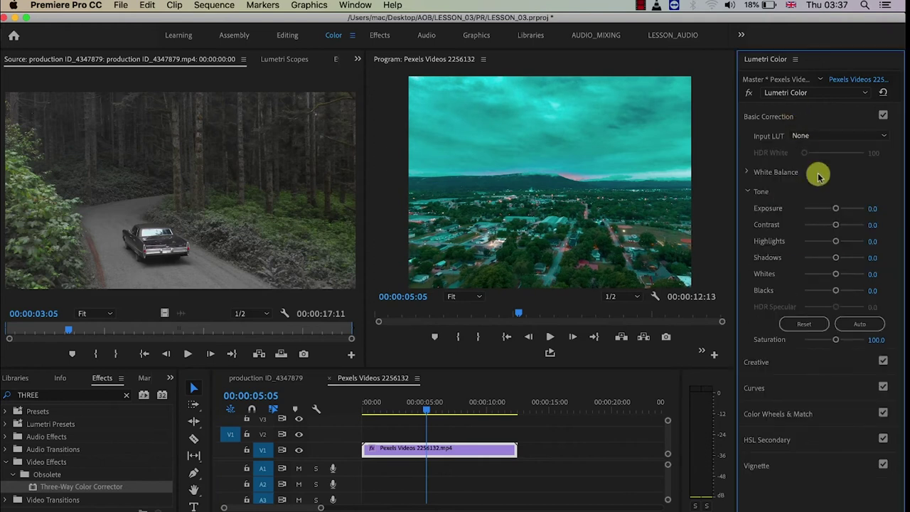
left_click_drag(835, 225, 851, 225)
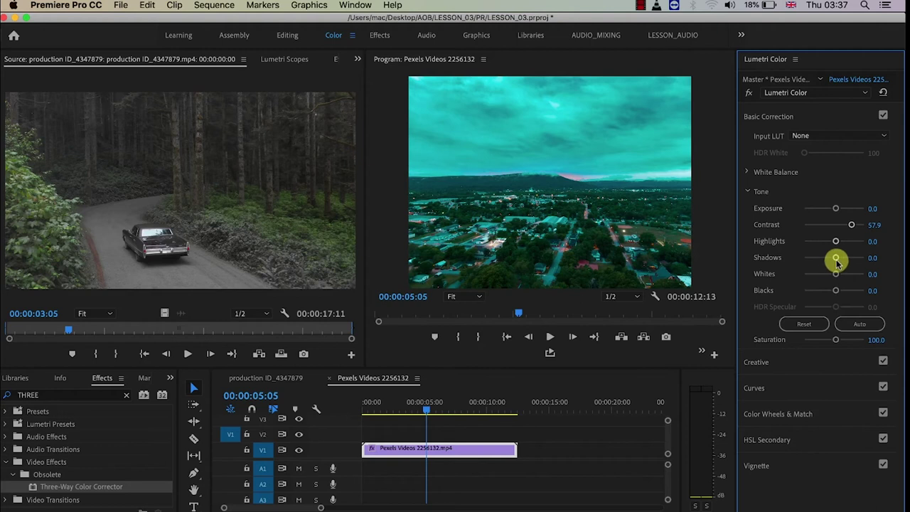
left_click_drag(836, 258, 824, 258)
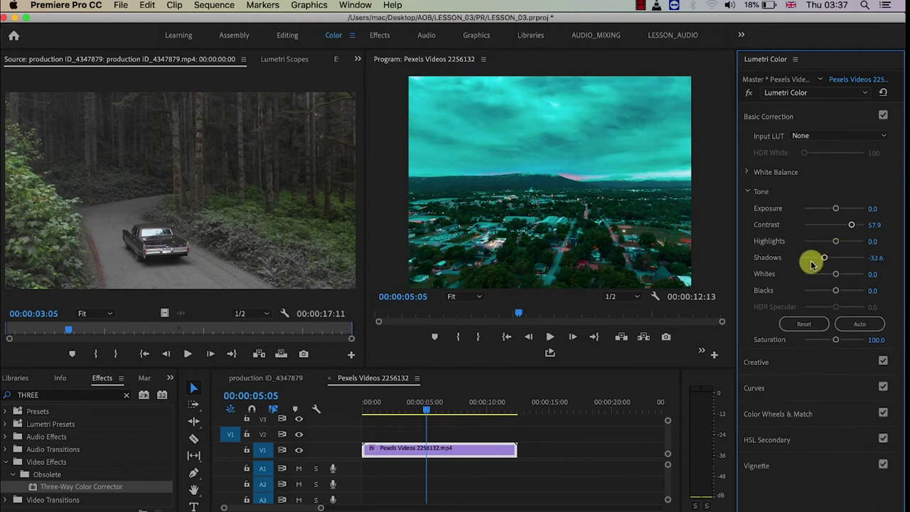
left_click(483, 407)
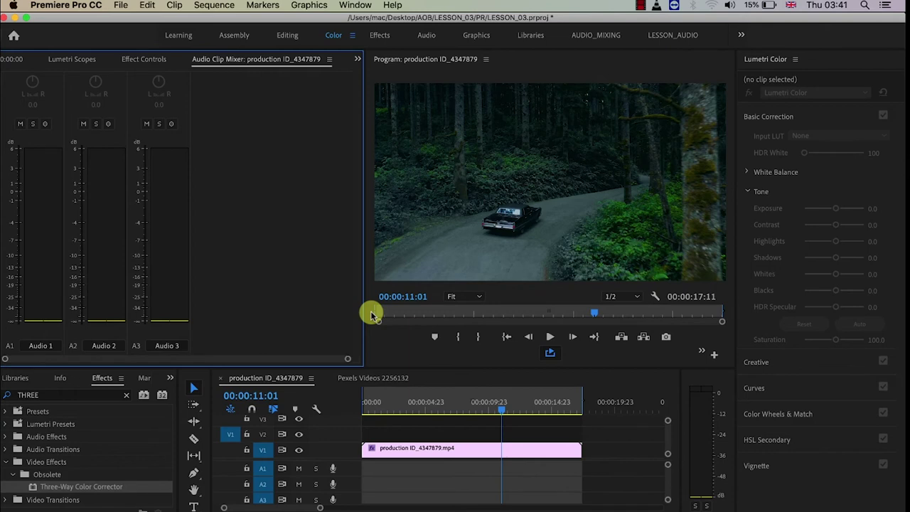
Type a 'LESSON 06 FILM' title onto the forest shot in the Program monitor
left_click(194, 506)
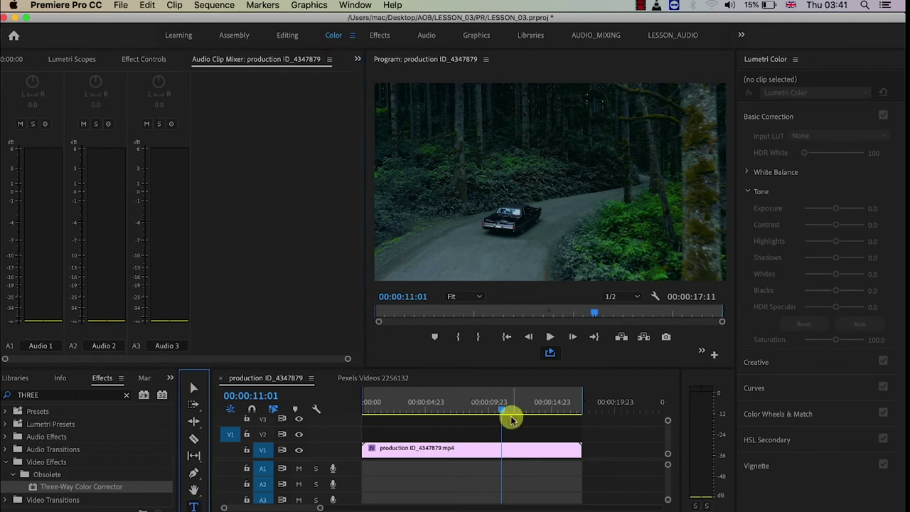
left_click(435, 250)
left_click(435, 250)
type("LESSON 06 F")
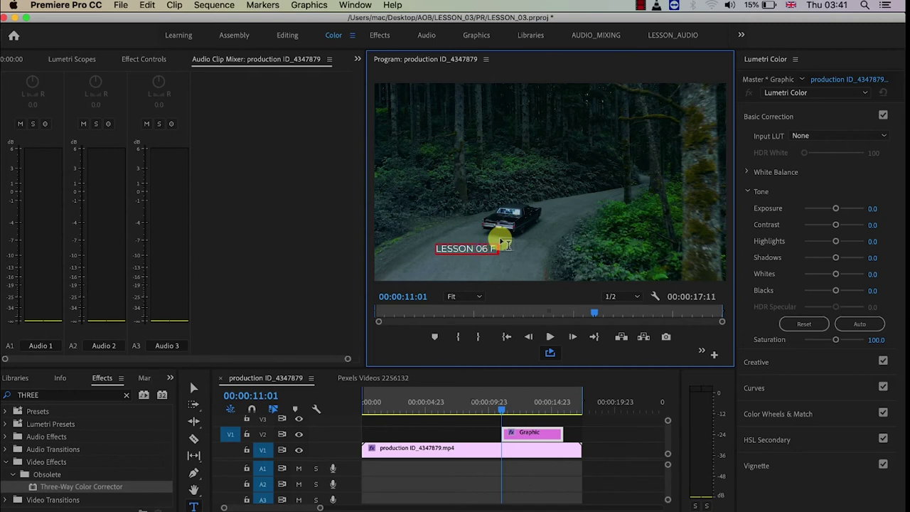
type("ILM")
left_click(194, 387)
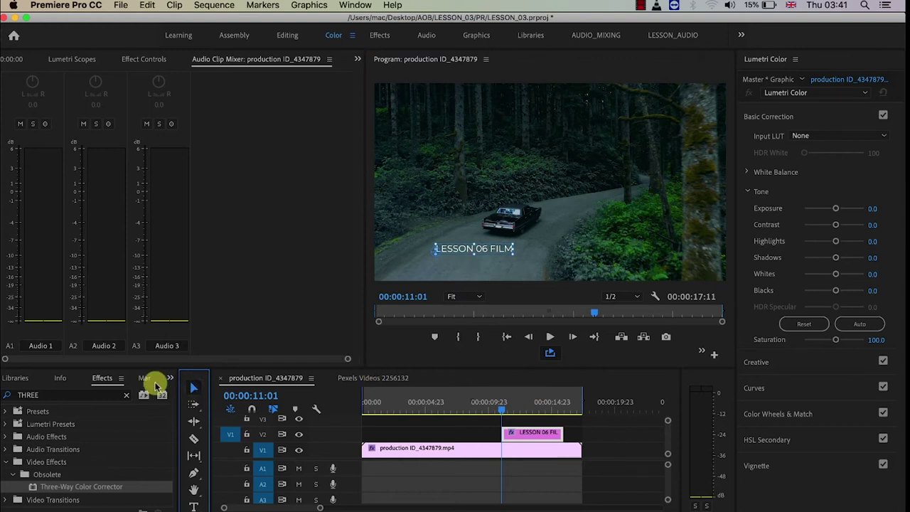
Change the title's Source Text font from Montserrat to Avenir Light
left_click(148, 61)
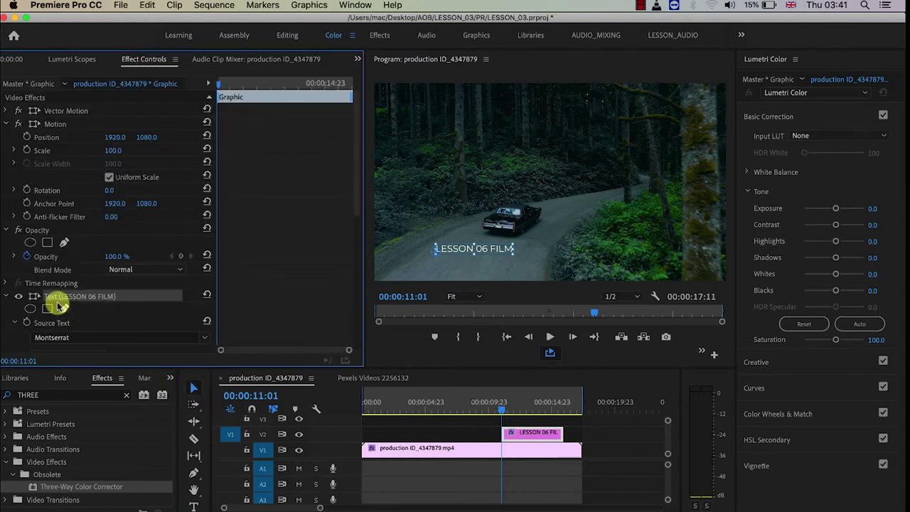
left_click_drag(355, 156, 353, 229)
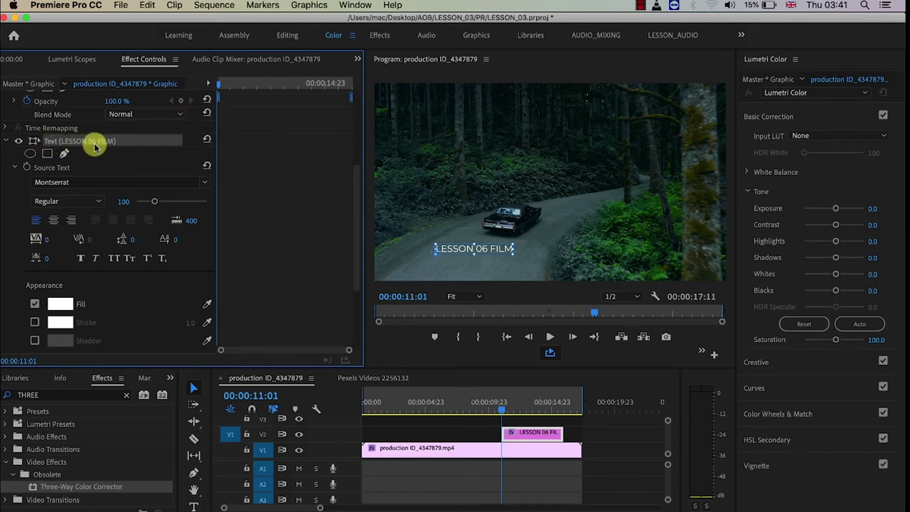
left_click(117, 187)
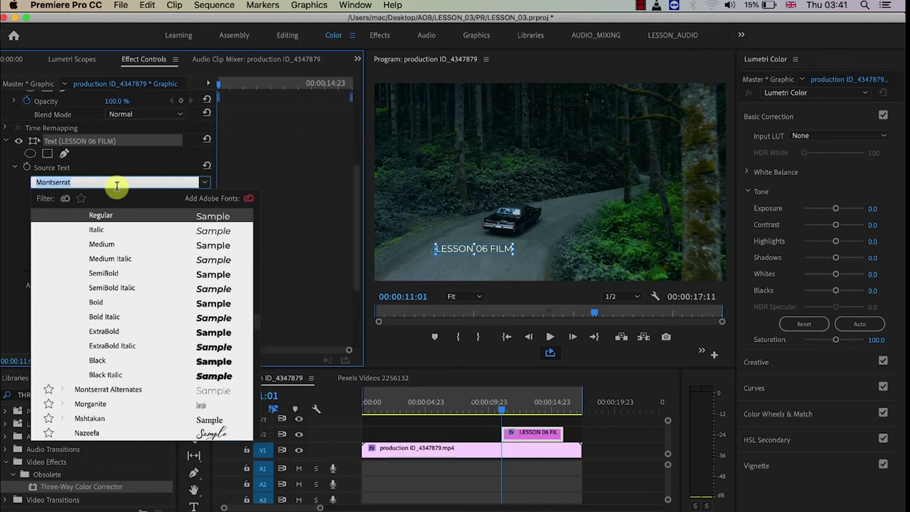
type("AVENIR")
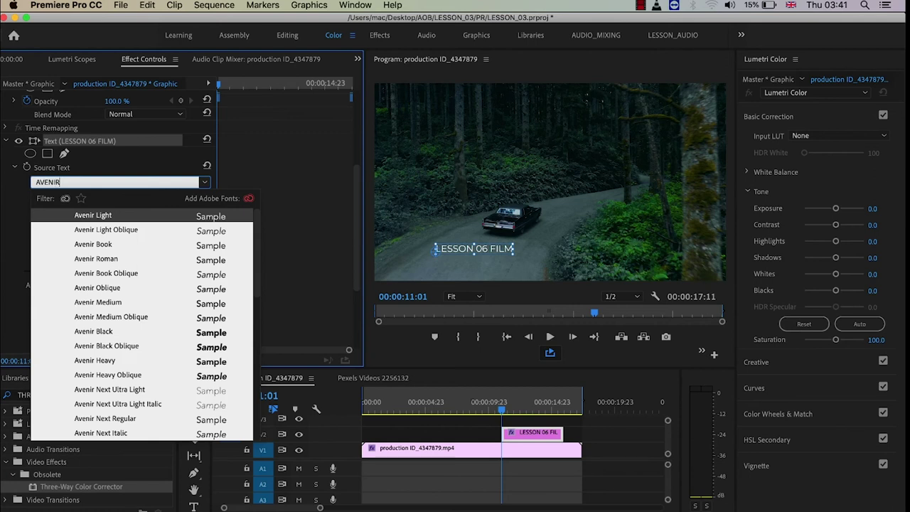
left_click(130, 214)
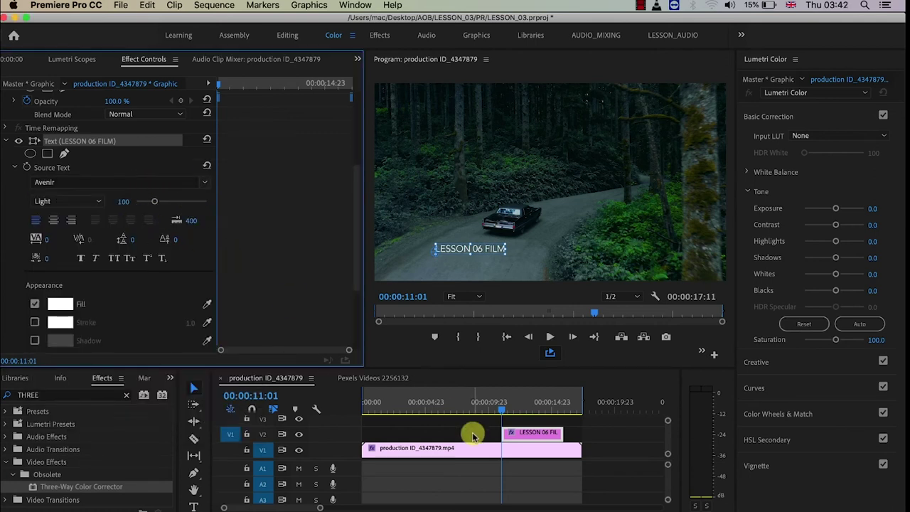
Reselect the LESSON 06 FILM clip at 13:20 and centre-align its text
left_click(539, 406)
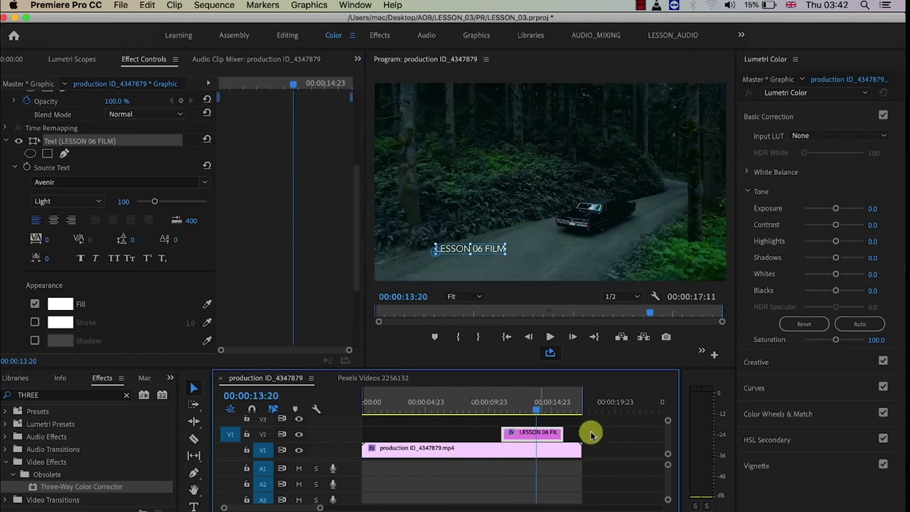
left_click(590, 434)
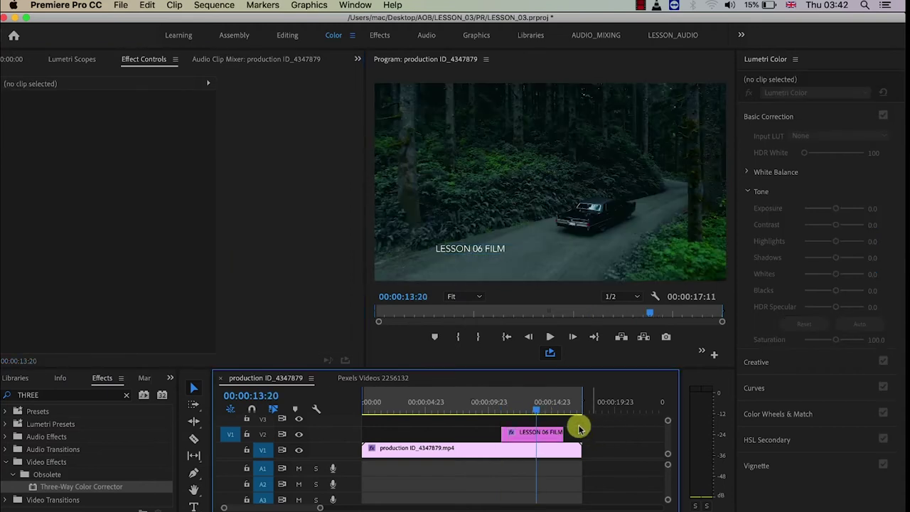
left_click(538, 442)
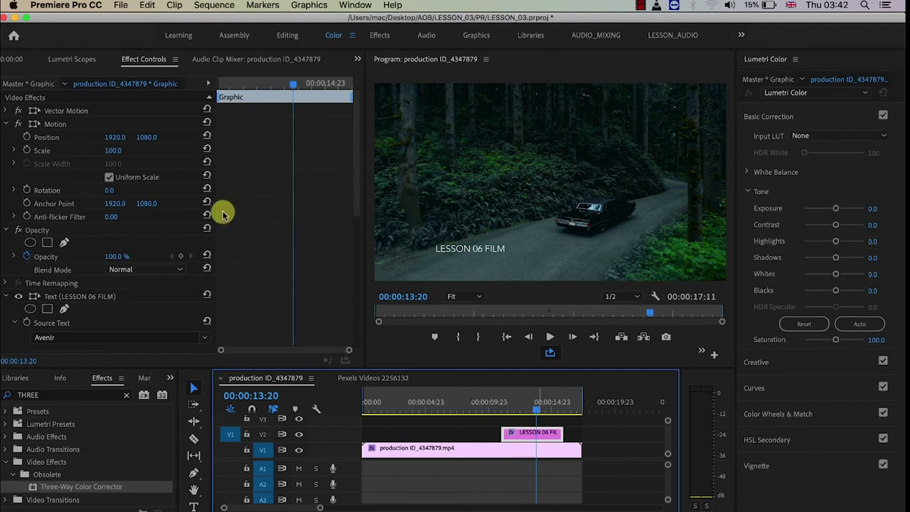
left_click_drag(356, 183, 357, 272)
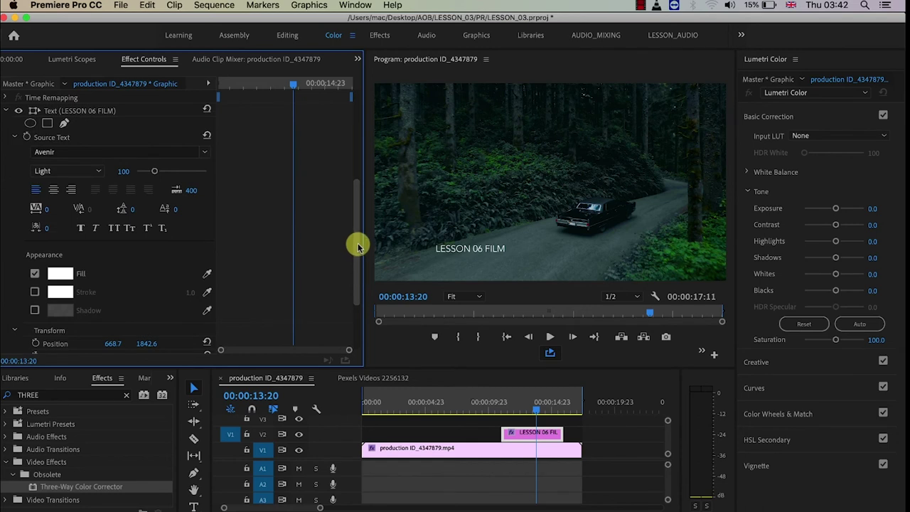
scroll(358, 246, "down", 2)
scroll(357, 225, "up", 4)
left_click_drag(358, 224, 360, 257)
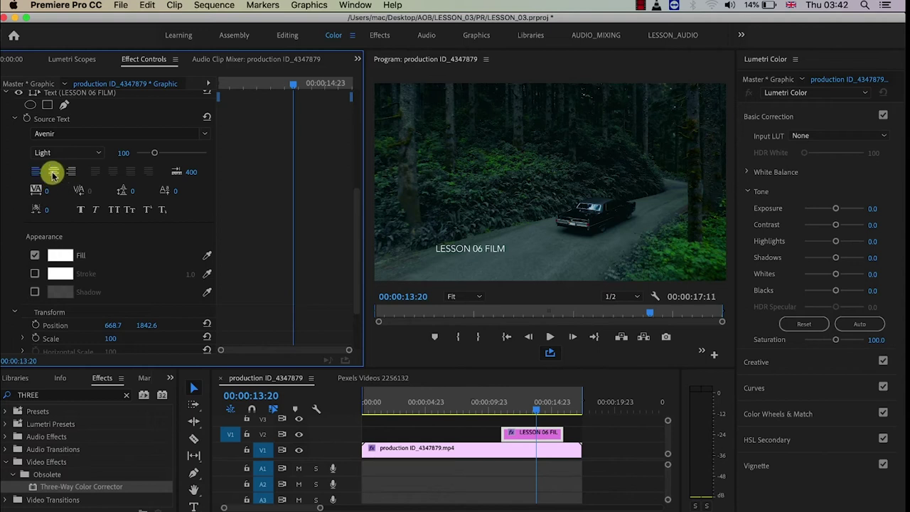
left_click(53, 175)
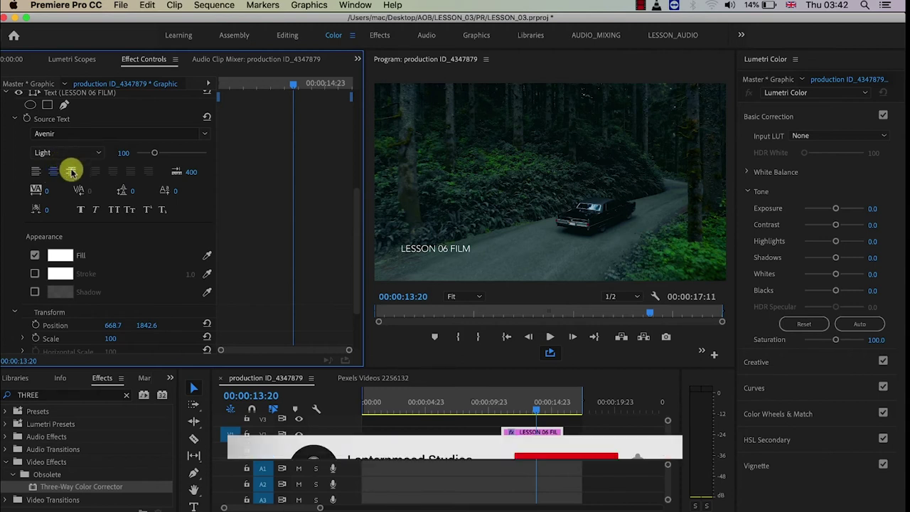
Try right alignment on the title, then set it back to left alignment
left_click(71, 171)
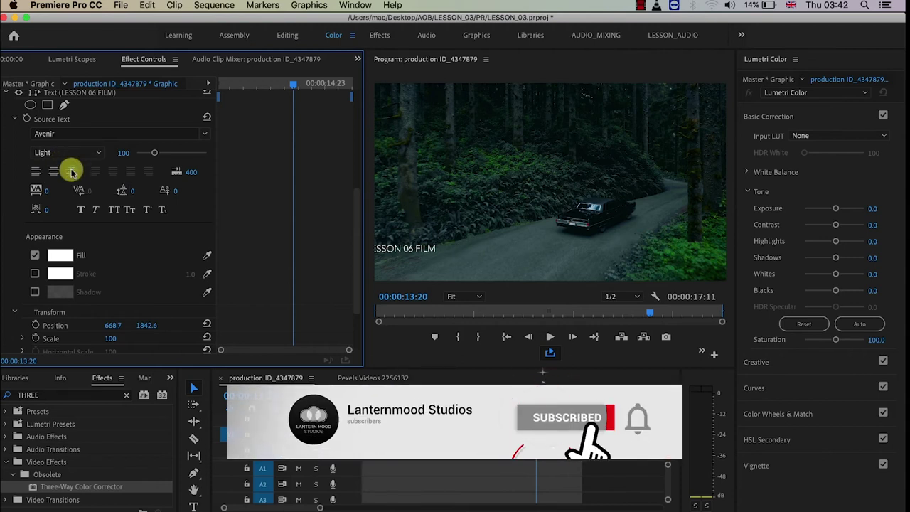
left_click(33, 174)
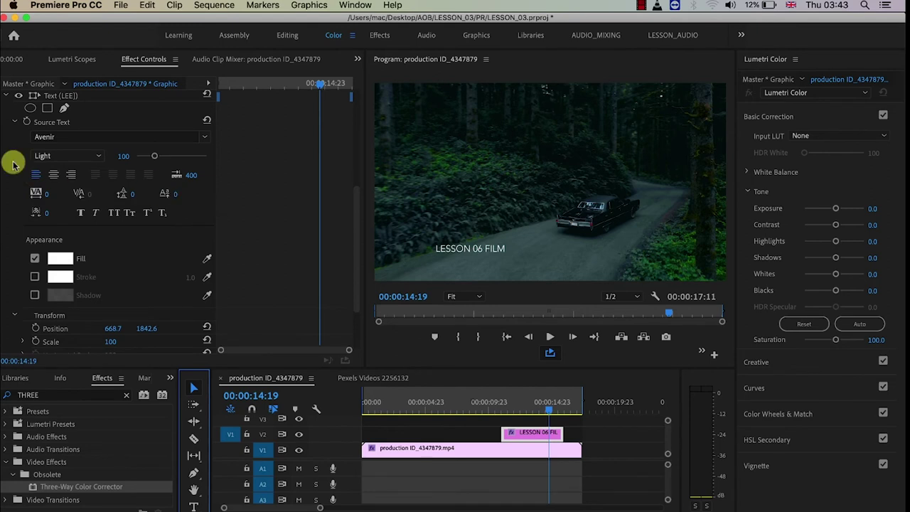
Cycle the title through right, centre and finally left alignment
left_click(69, 176)
left_click(52, 175)
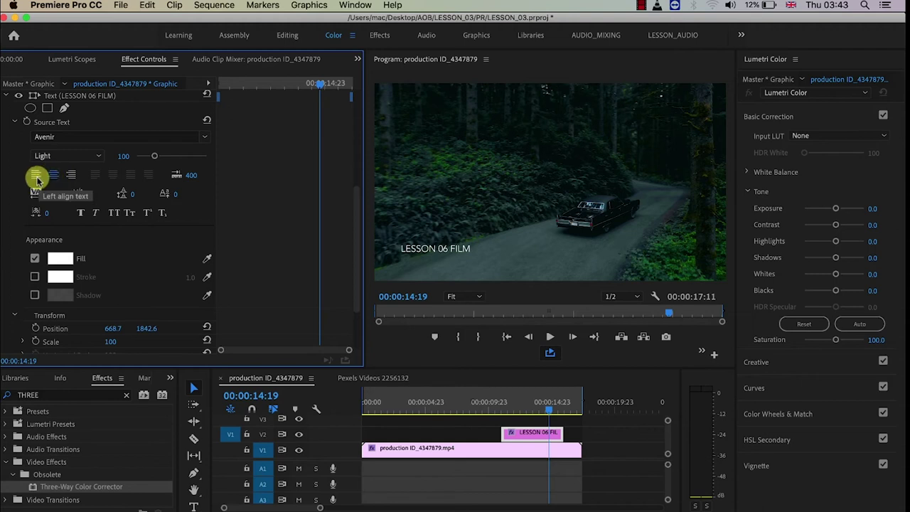
left_click(37, 179)
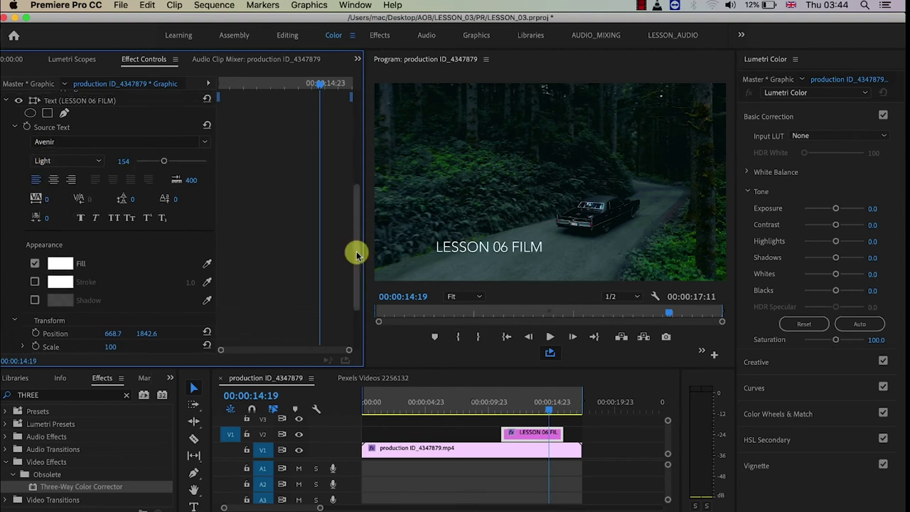
scroll(357, 255, "down", 3)
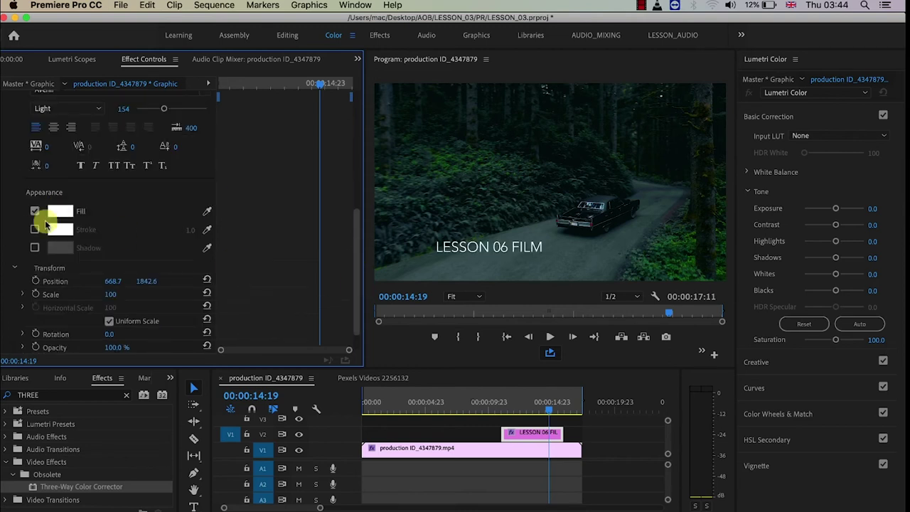
scroll(35, 231, "down", 2)
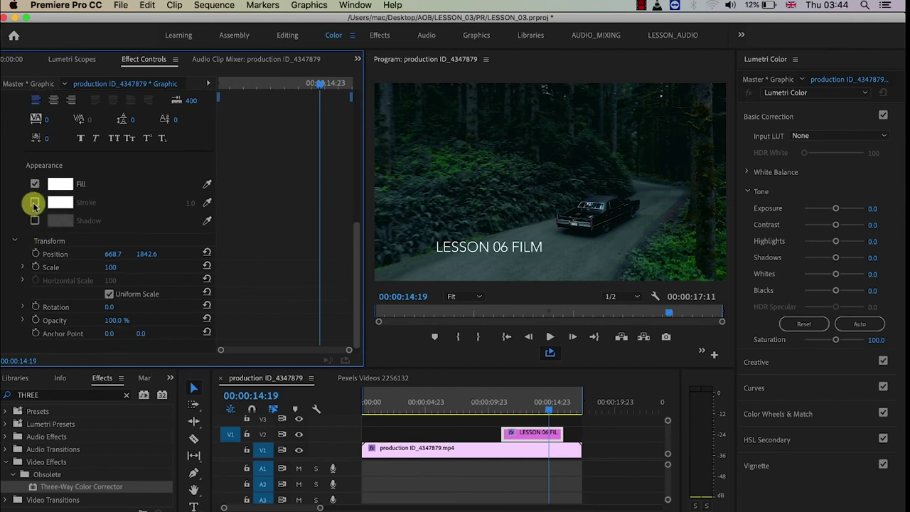
Add a red stroke of width 31 to the title, then switch the stroke off
left_click(34, 204)
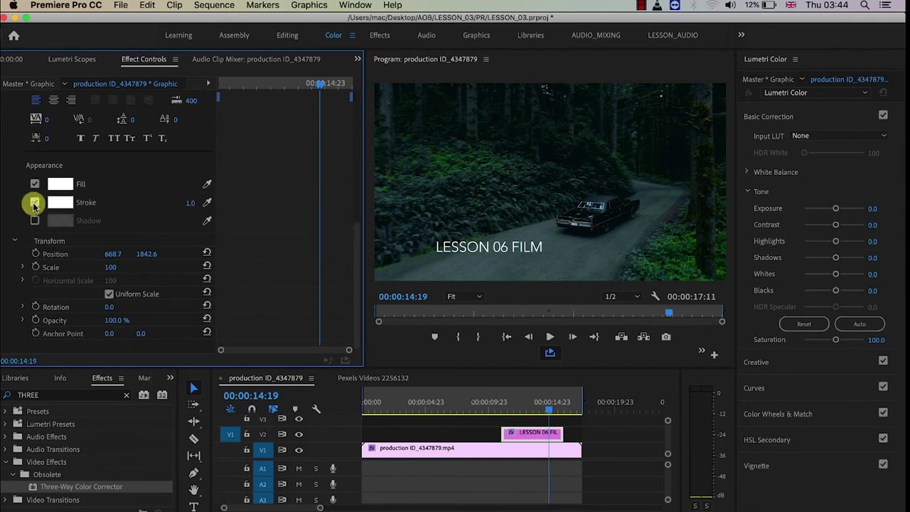
left_click(60, 203)
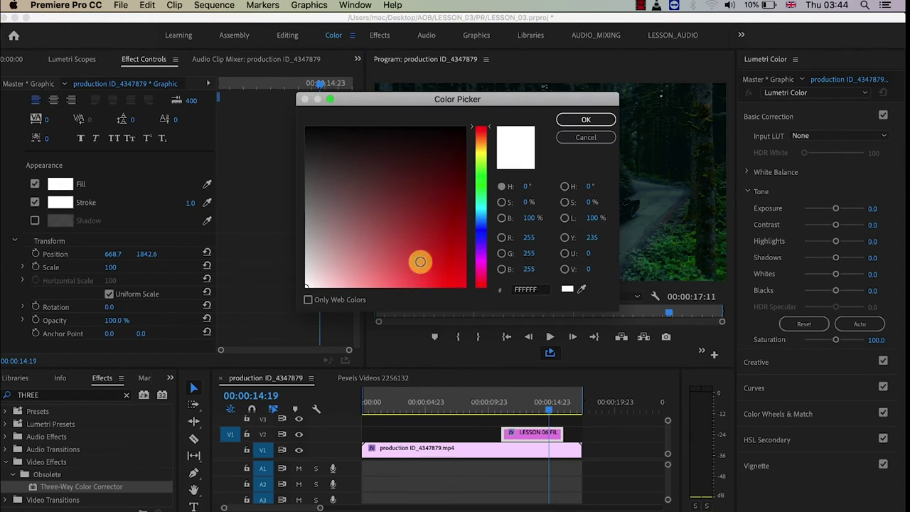
left_click(461, 282)
left_click(585, 119)
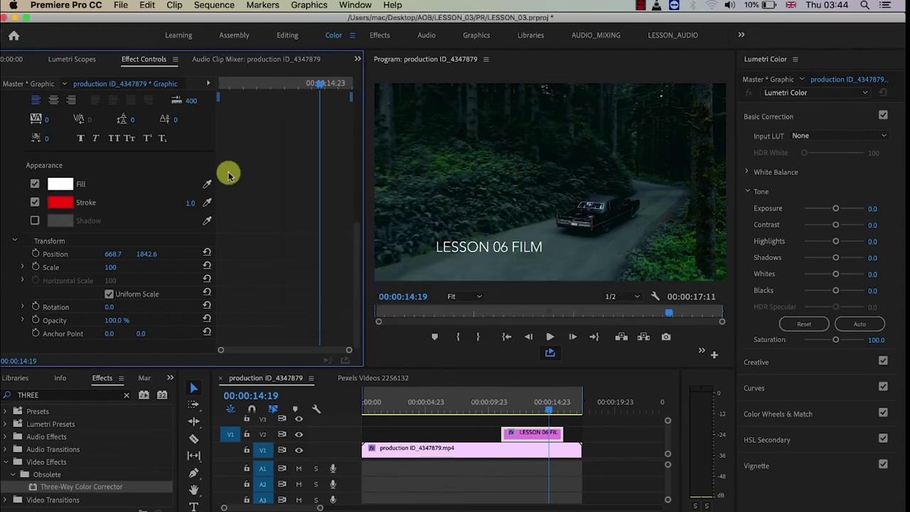
left_click_drag(190, 202, 186, 205)
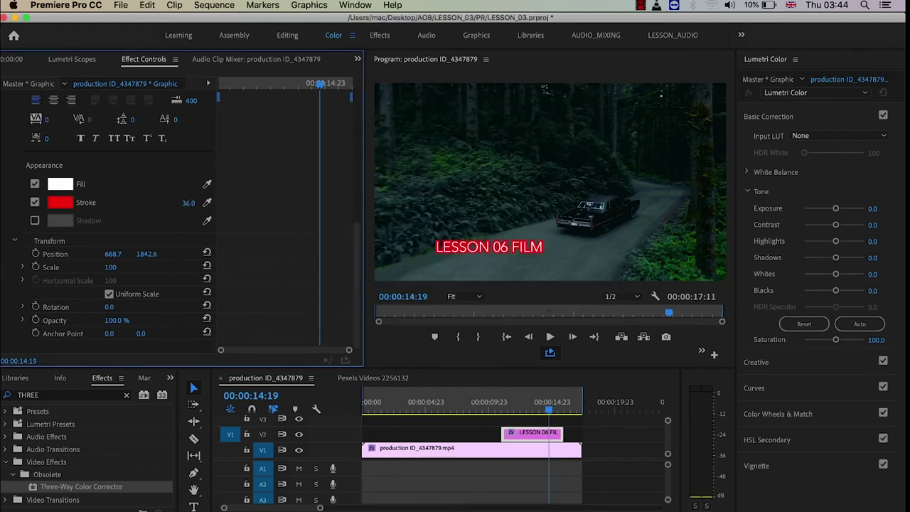
scroll(107, 270, "up", 4)
left_click(34, 334)
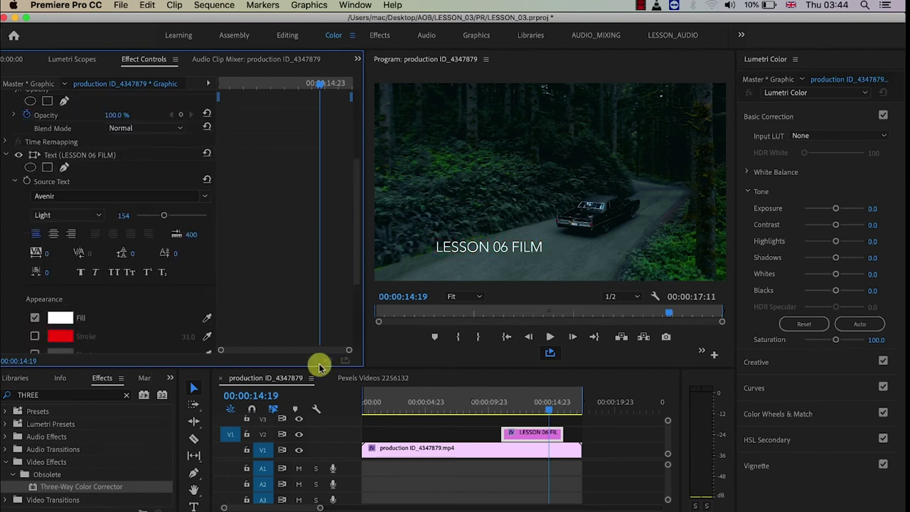
Park the playhead near 00:00:12:20 and search the Effects panel for 'DISS'
left_click(530, 405)
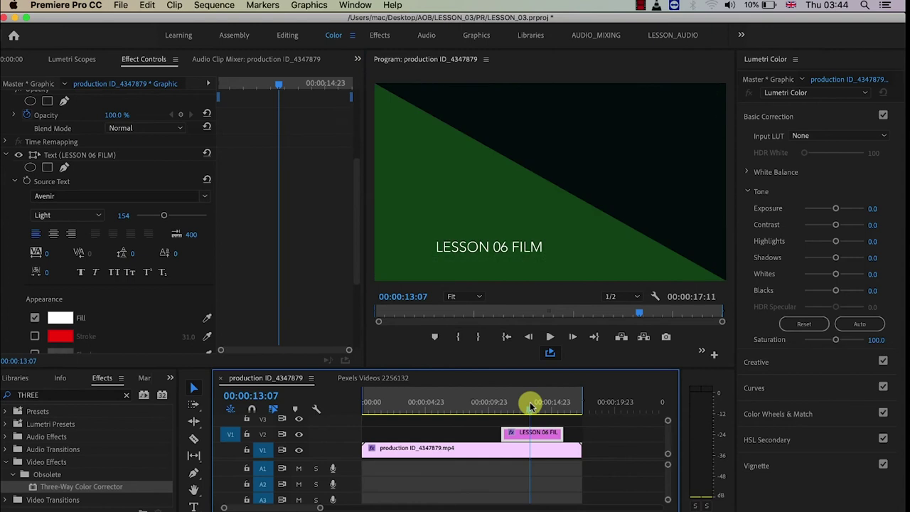
left_click_drag(530, 405, 525, 409)
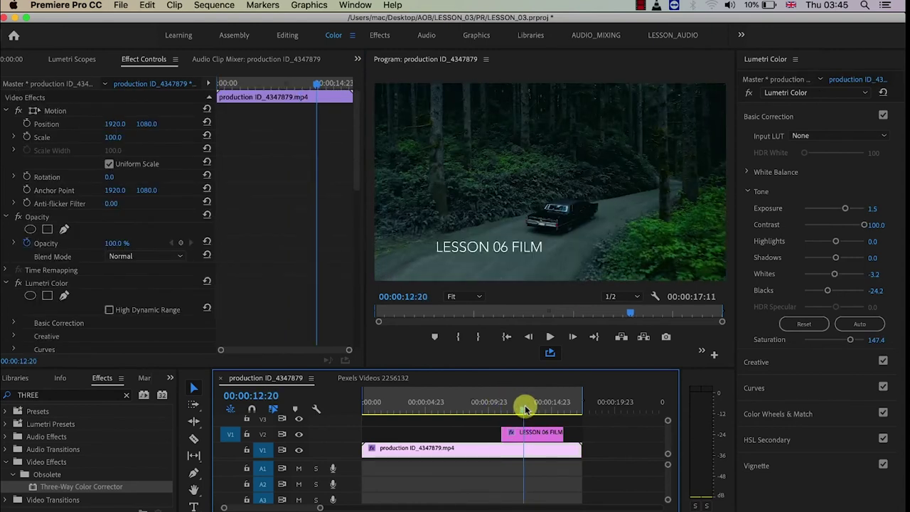
left_click(63, 399)
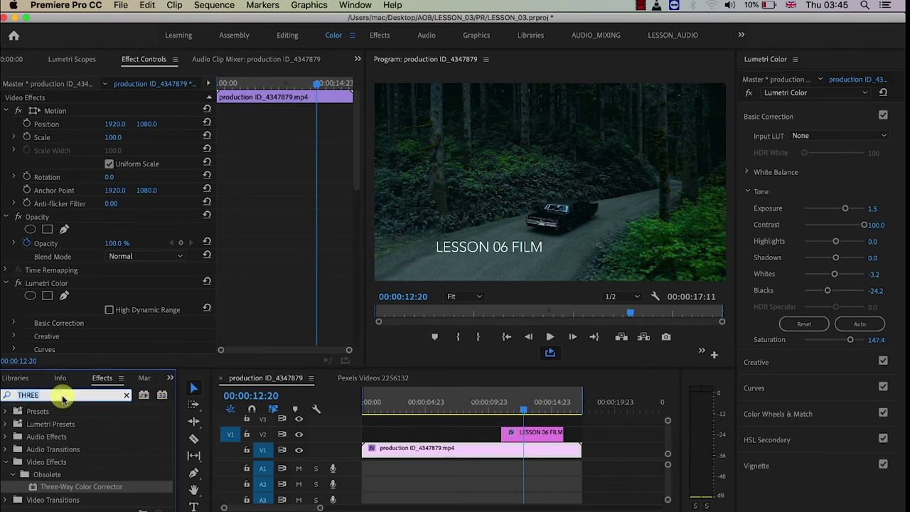
type("DISS")
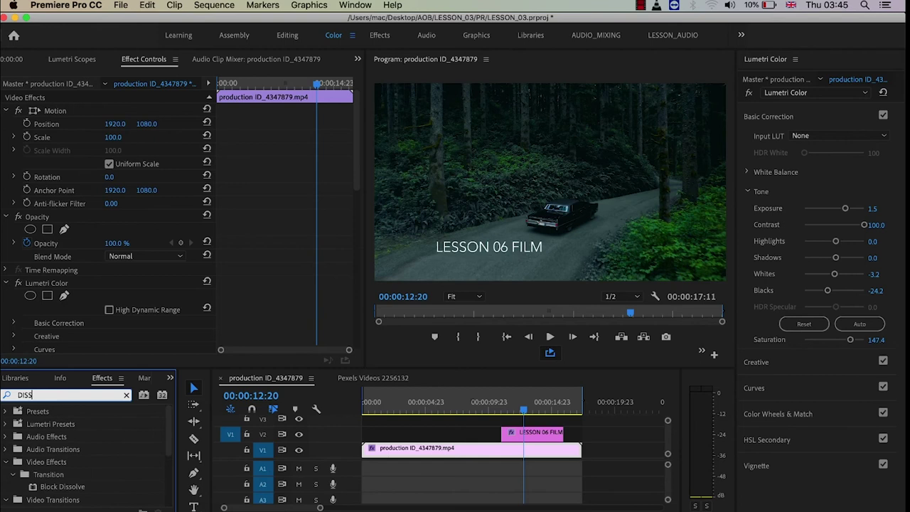
scroll(166, 463, "down", 5)
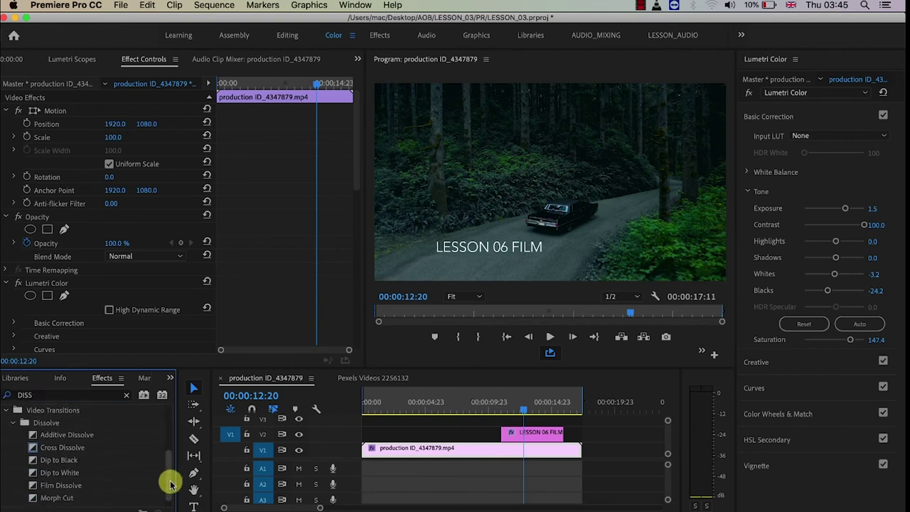
scroll(168, 483, "up", 3)
scroll(169, 490, "down", 3)
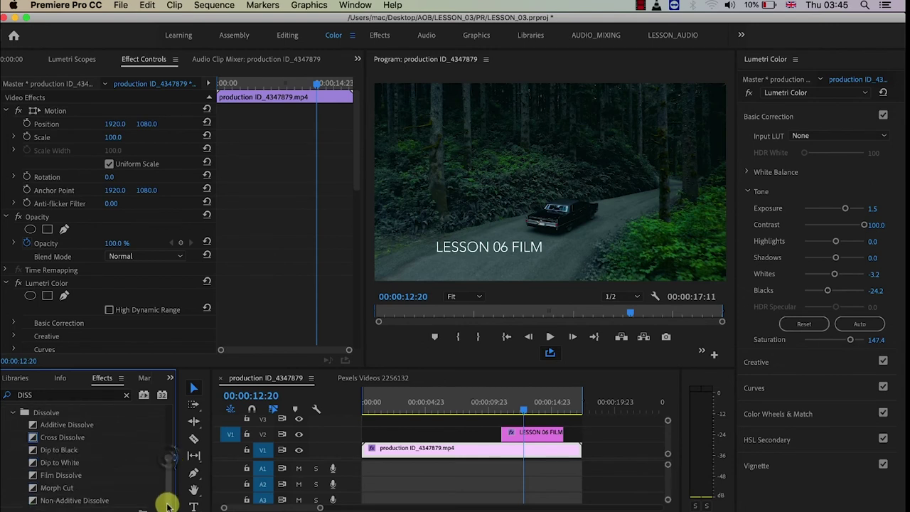
scroll(166, 502, "up", 2)
scroll(173, 472, "down", 2)
scroll(173, 497, "up", 3)
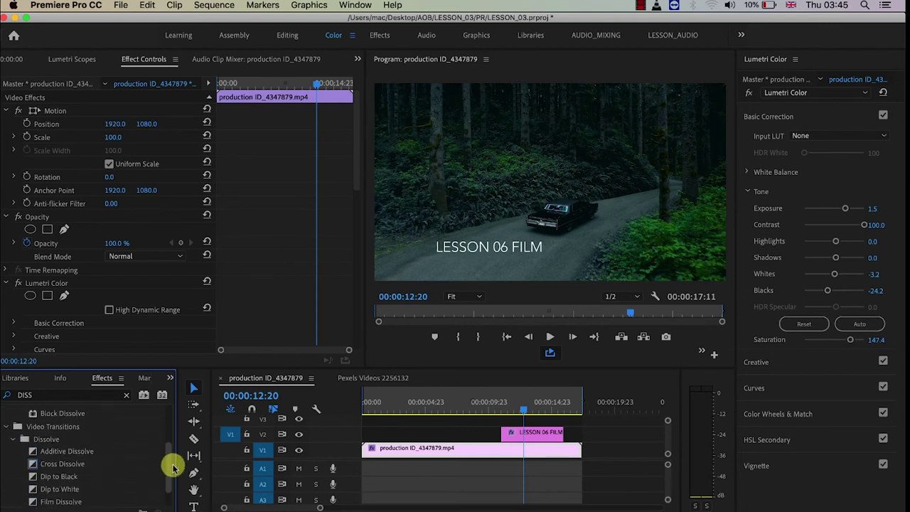
Apply Cross Dissolve to the start and end of the V2 title clip
left_click_drag(62, 490, 508, 438)
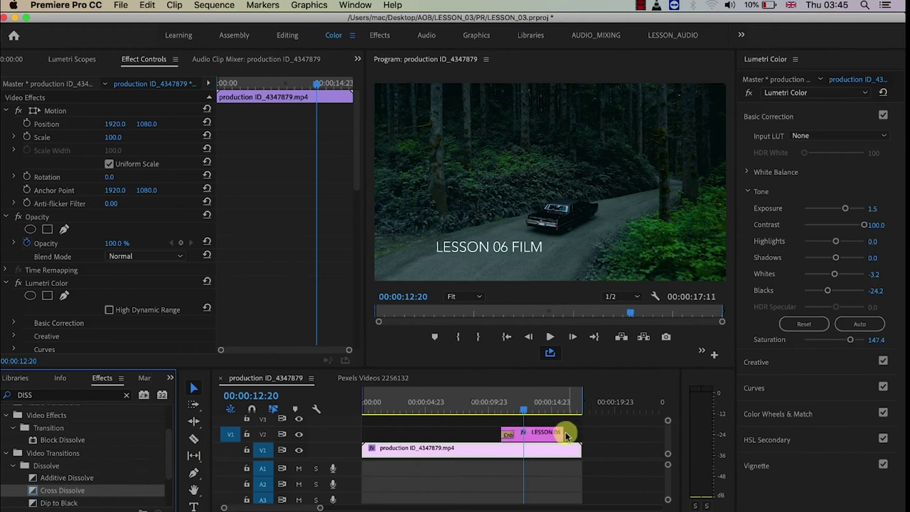
left_click_drag(566, 436, 567, 436)
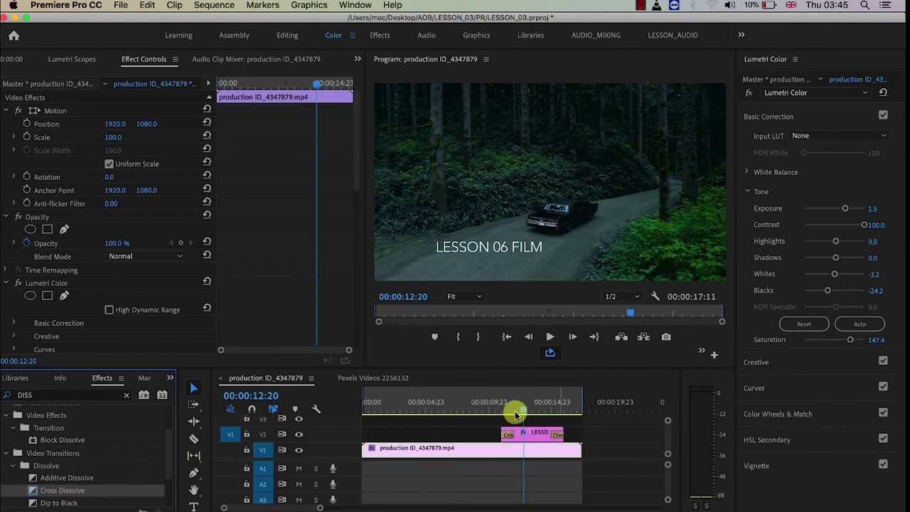
left_click(494, 406)
key("space")
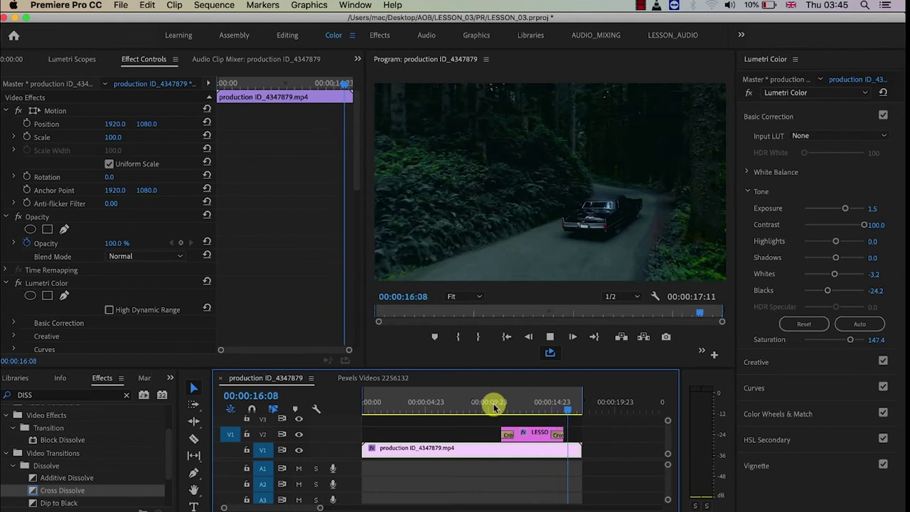
left_click(498, 404)
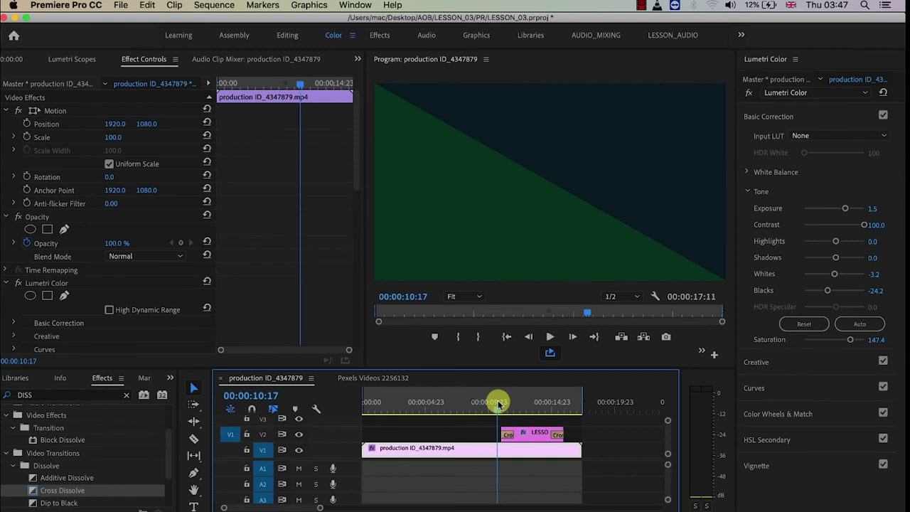
mouse_move(498, 403)
left_mouse_down()
mouse_move(377, 412)
mouse_move(427, 402)
left_mouse_up()
left_click(526, 448)
key("Home")
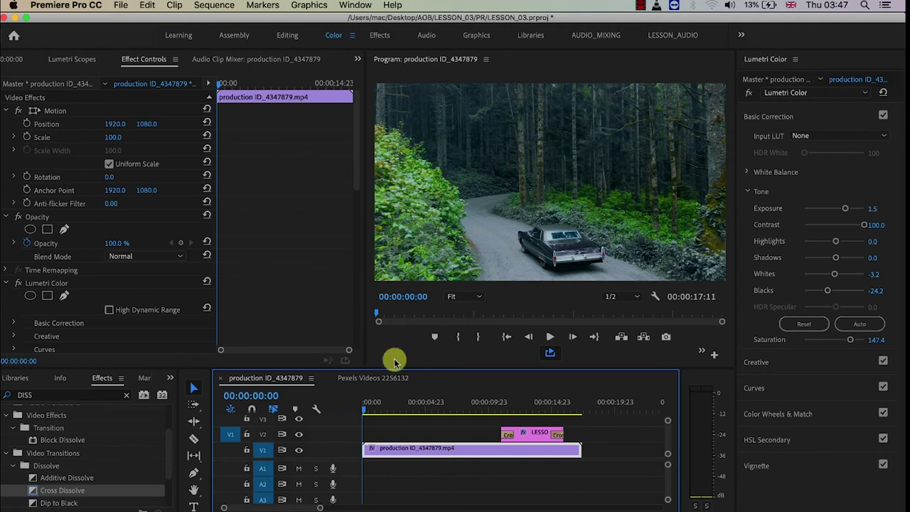
mouse_move(390, 403)
left_mouse_down()
mouse_move(352, 411)
mouse_move(355, 419)
left_mouse_up()
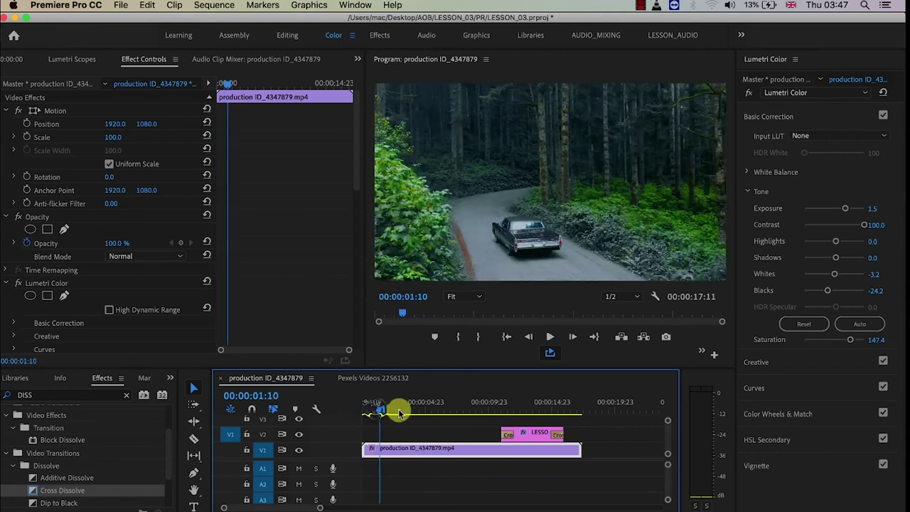
Mark In at 00:00:00:00 and move the Out point to the clip's final frame
left_click(460, 341)
left_click(575, 403)
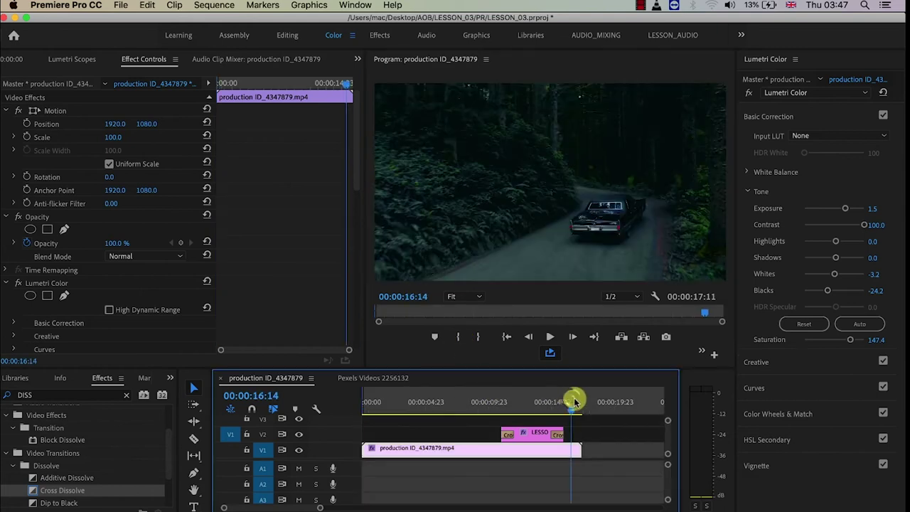
left_click_drag(574, 402, 564, 402)
left_click(478, 339)
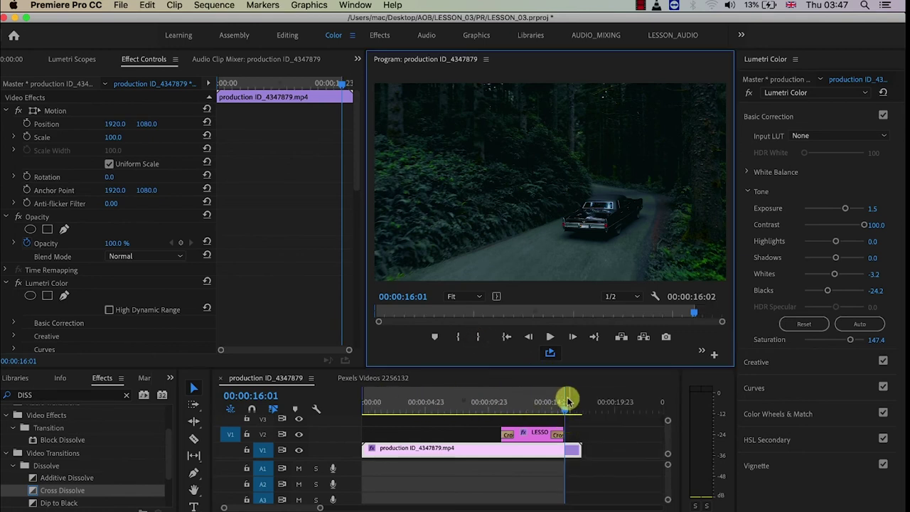
left_click_drag(566, 400, 581, 400)
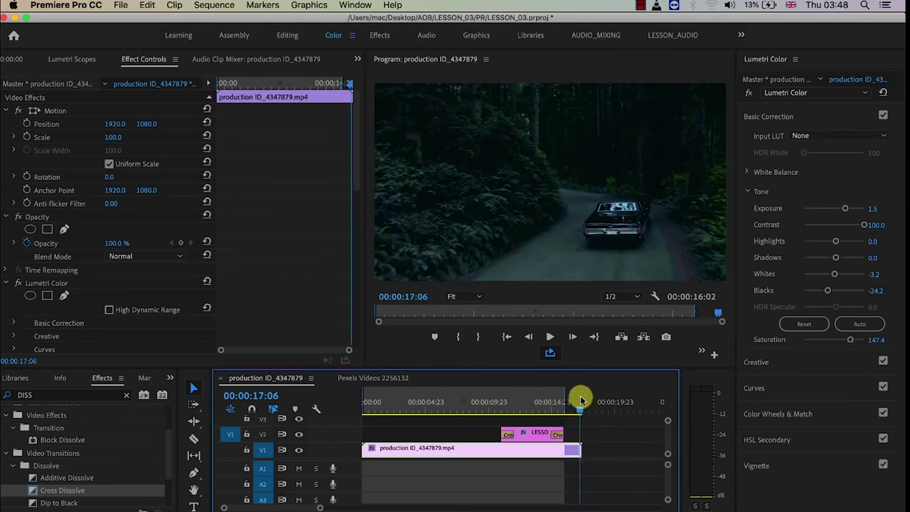
left_click(478, 340)
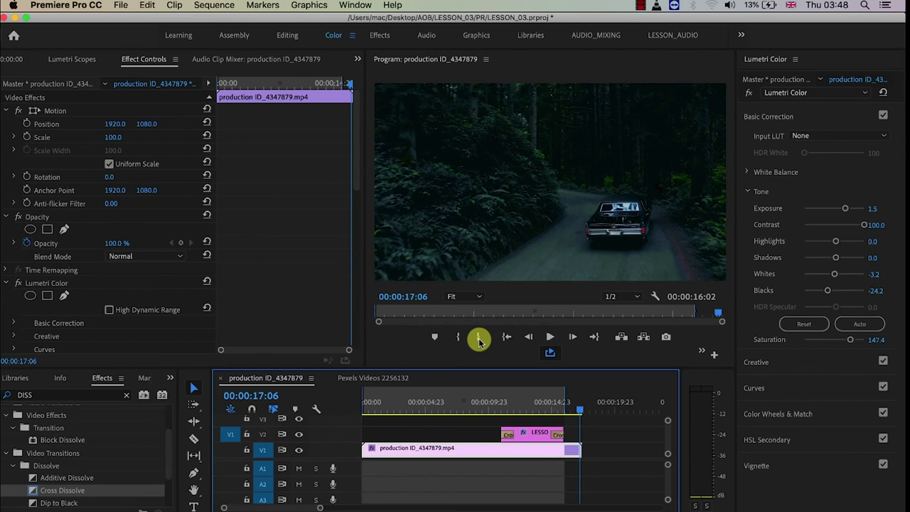
left_click(479, 341)
left_click(461, 402)
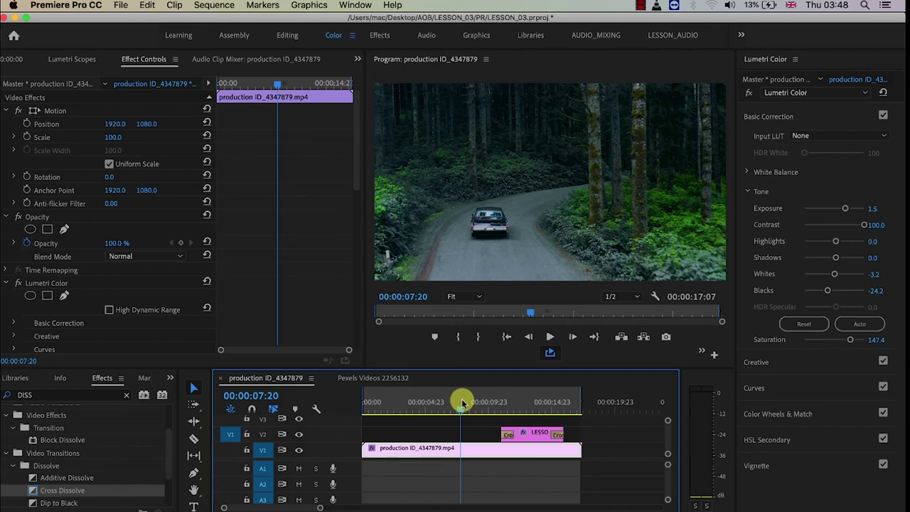
Open File > Export > Media and drop down the H.264 Preset list
left_click(120, 5)
mouse_move(218, 346)
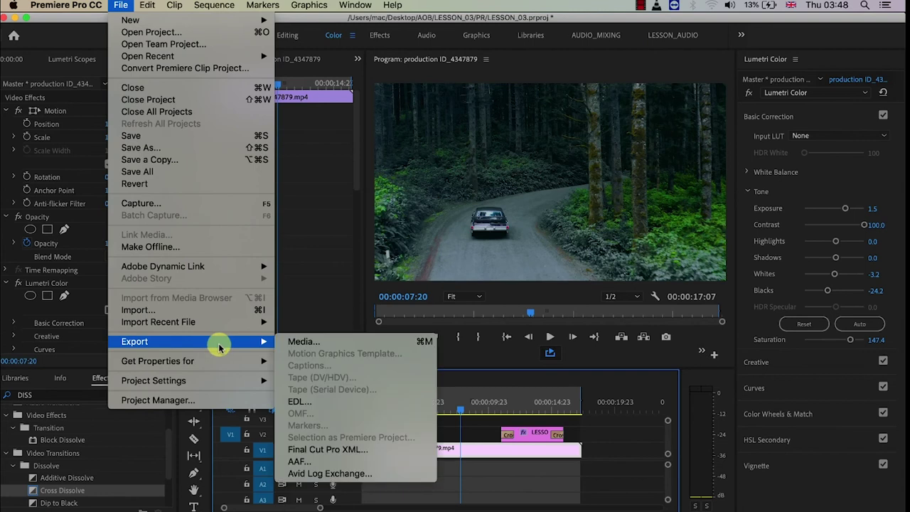
left_click(302, 342)
left_click(642, 105)
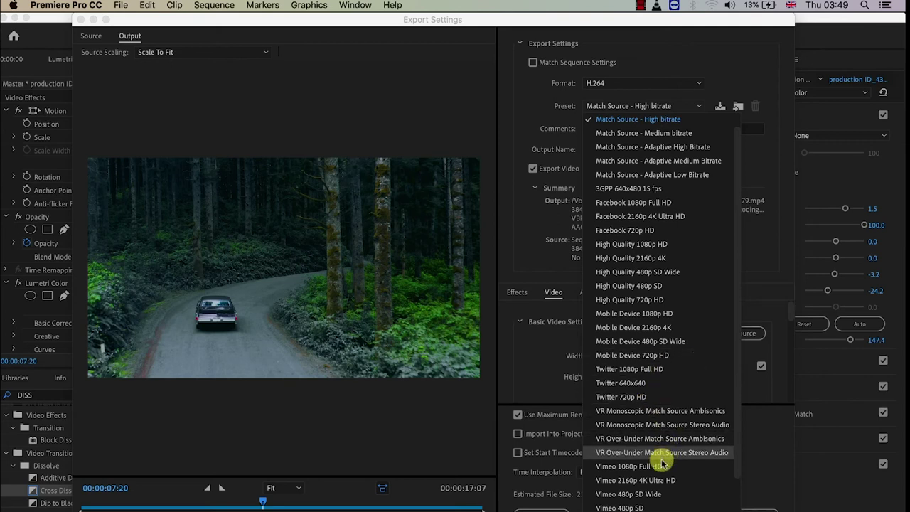
Browse the export presets, then keep Match Source – High bitrate
scroll(664, 469, "down", 3)
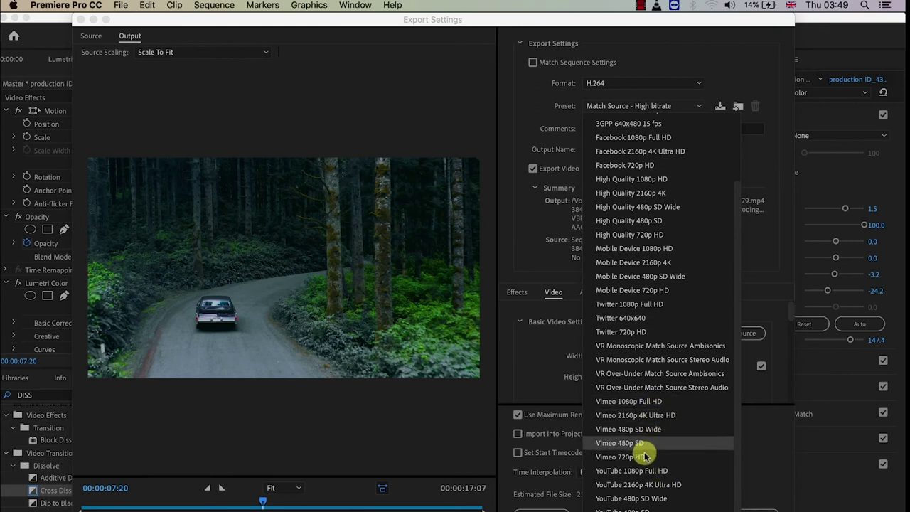
scroll(643, 430, "up", 5)
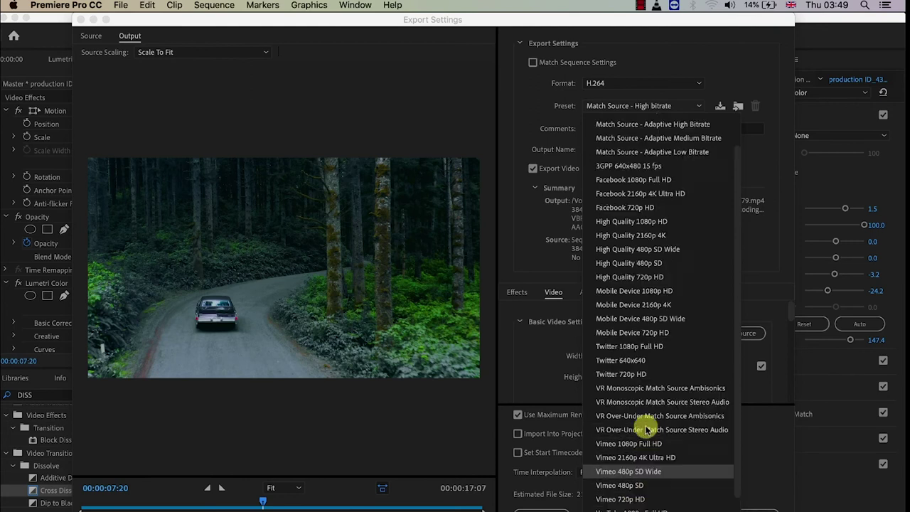
left_click(642, 105)
left_click(642, 105)
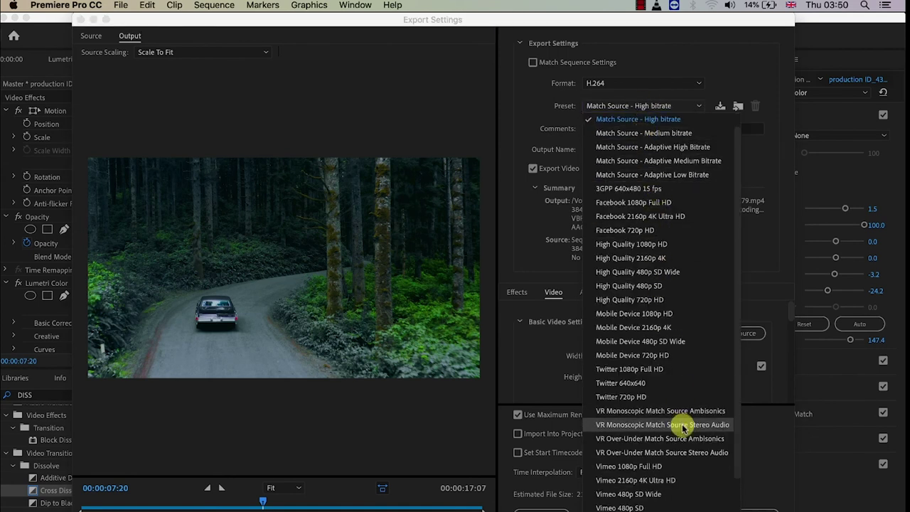
scroll(680, 420, "down", 5)
scroll(680, 419, "up", 6)
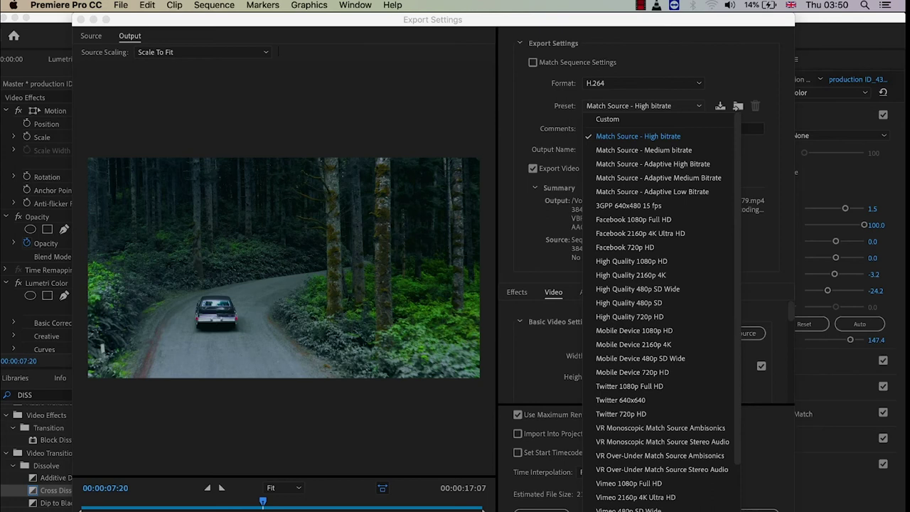
left_click(778, 258)
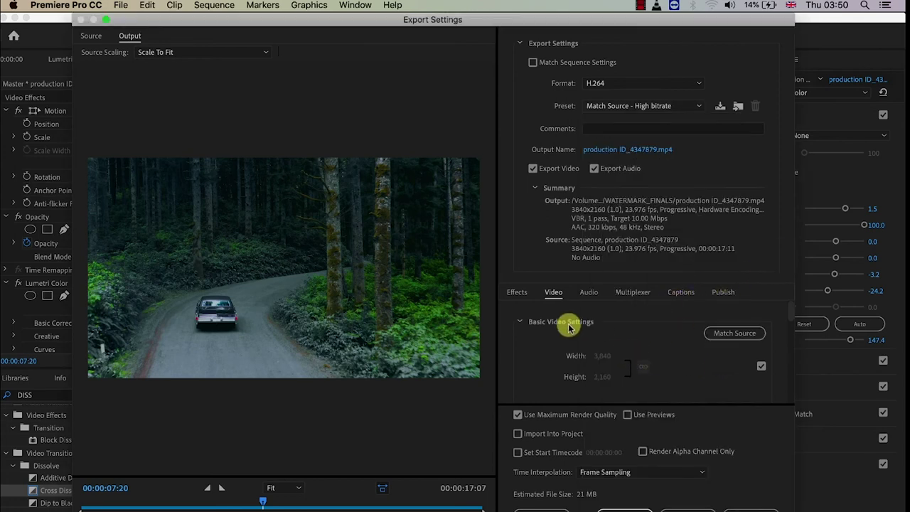
Unlink the frame size from the source, try 1920×1080, then leave it editable at 3840×2160
left_click(761, 366)
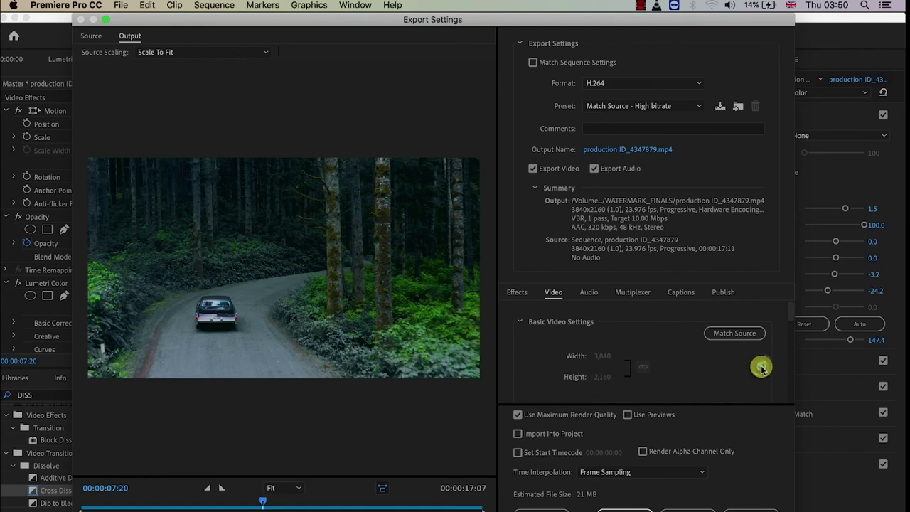
left_click(600, 357)
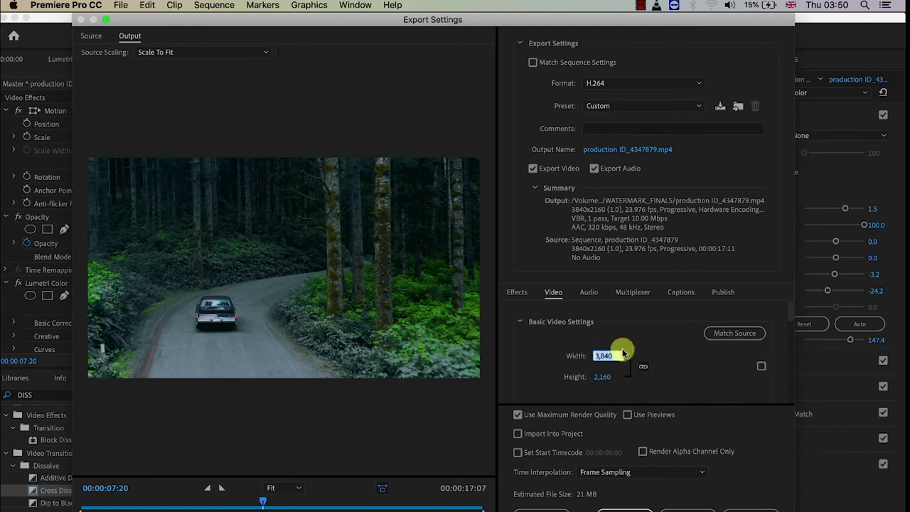
type("1920")
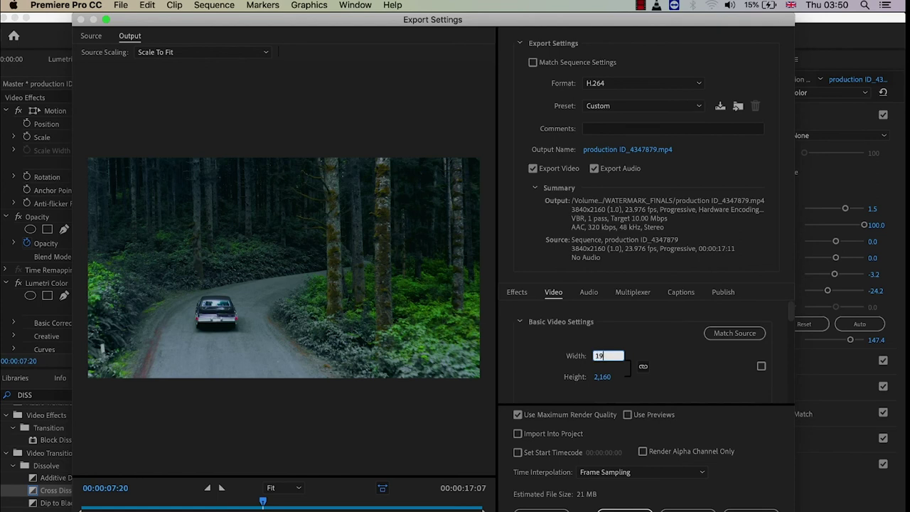
left_click(604, 378)
left_click(761, 367)
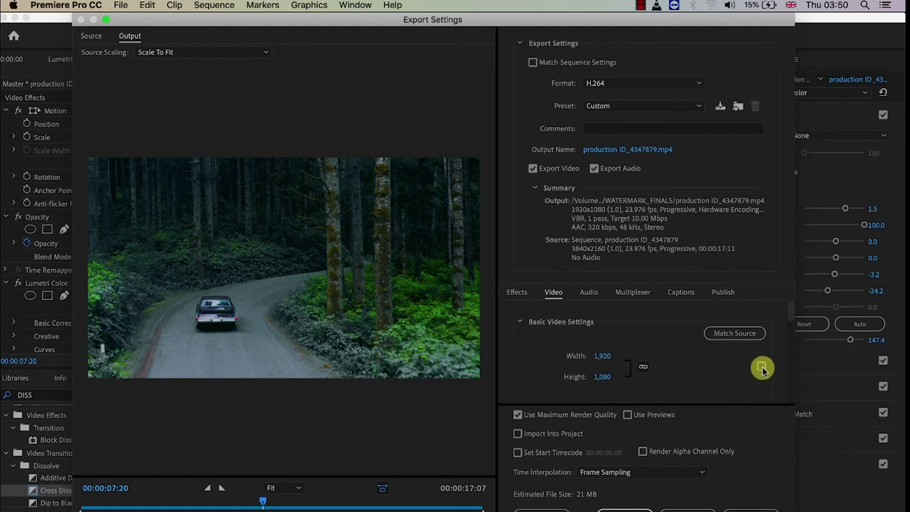
left_click(762, 367)
left_click(762, 366)
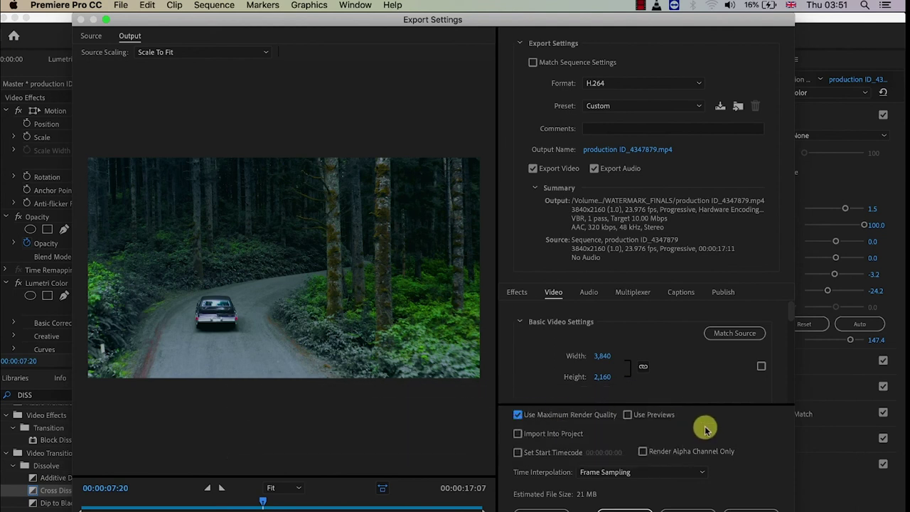
left_click(532, 170)
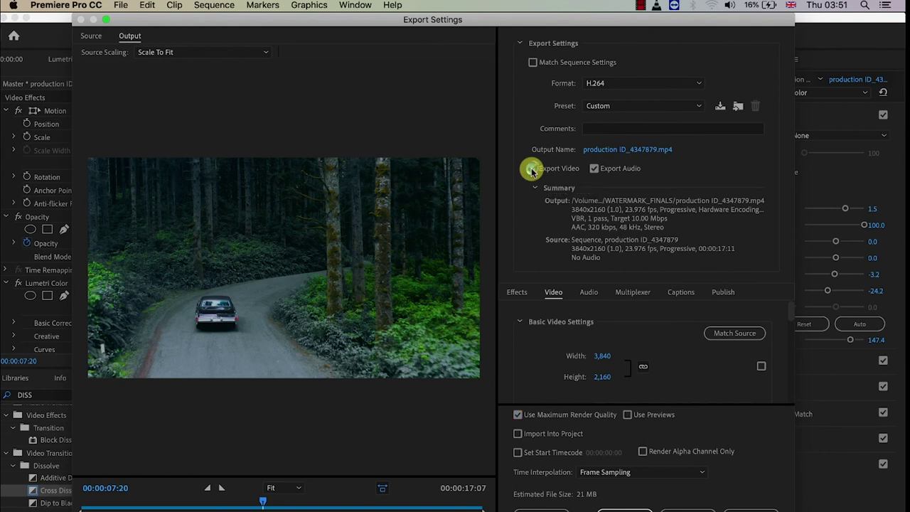
left_click(593, 169)
left_click(481, 293)
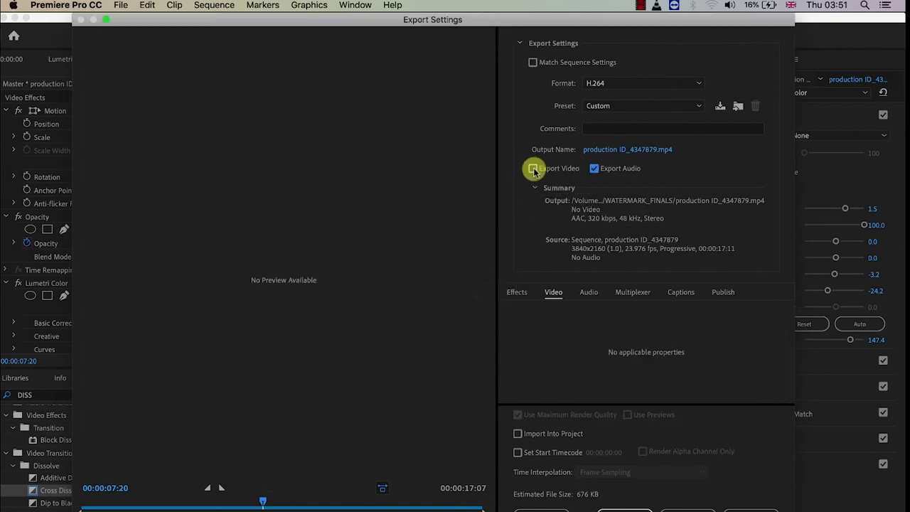
left_click(533, 169)
left_click(593, 169)
left_click(597, 171)
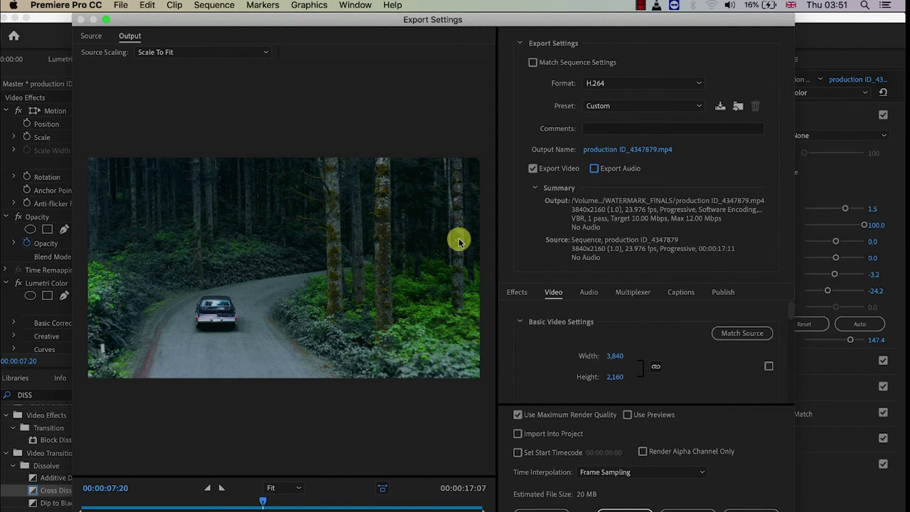
left_click(593, 169)
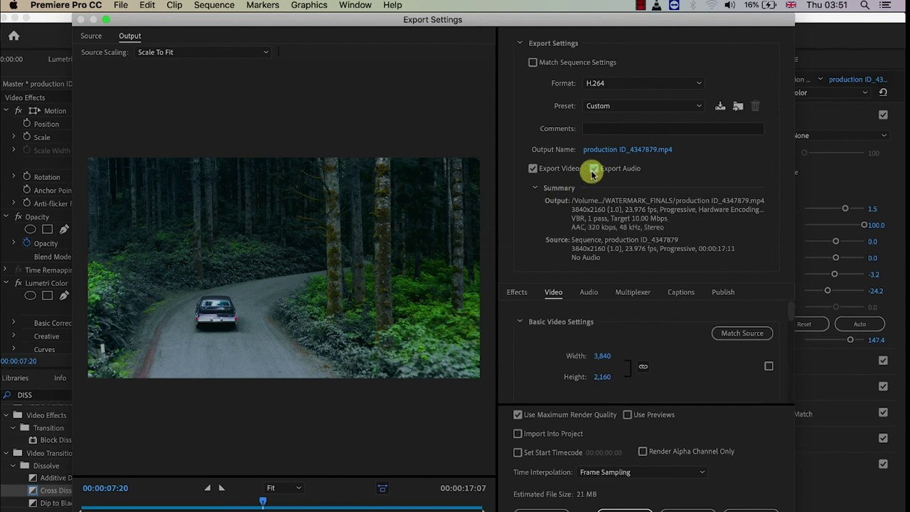
left_click(533, 169)
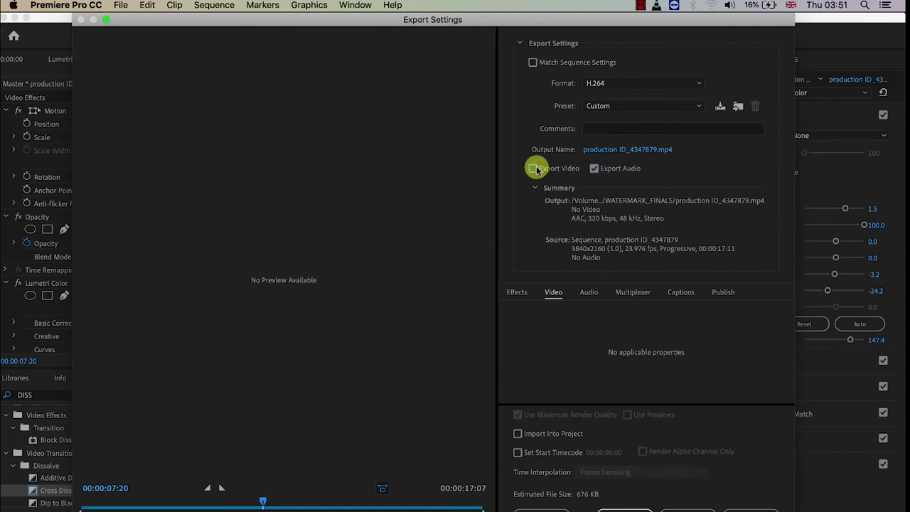
left_click(533, 169)
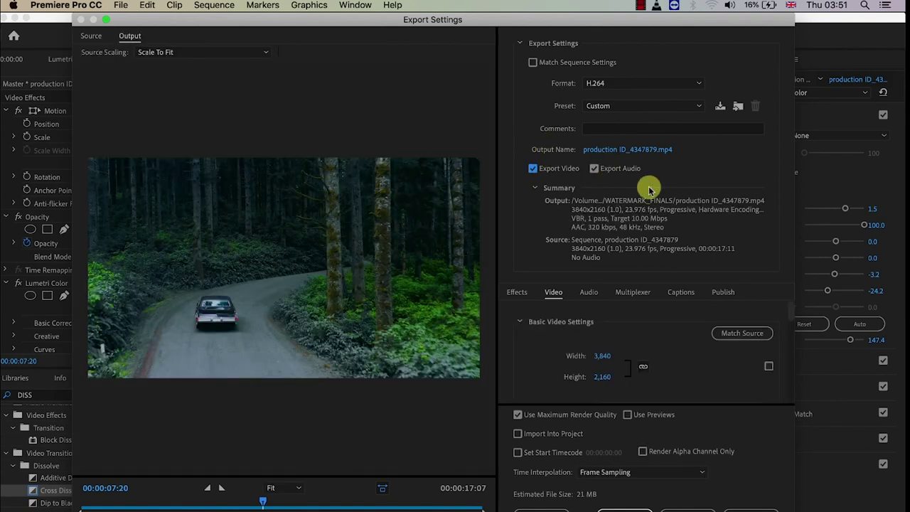
Name the output LESSON_06.mp4 and save it in the Desktop's LESSON_06 folder
left_click(629, 155)
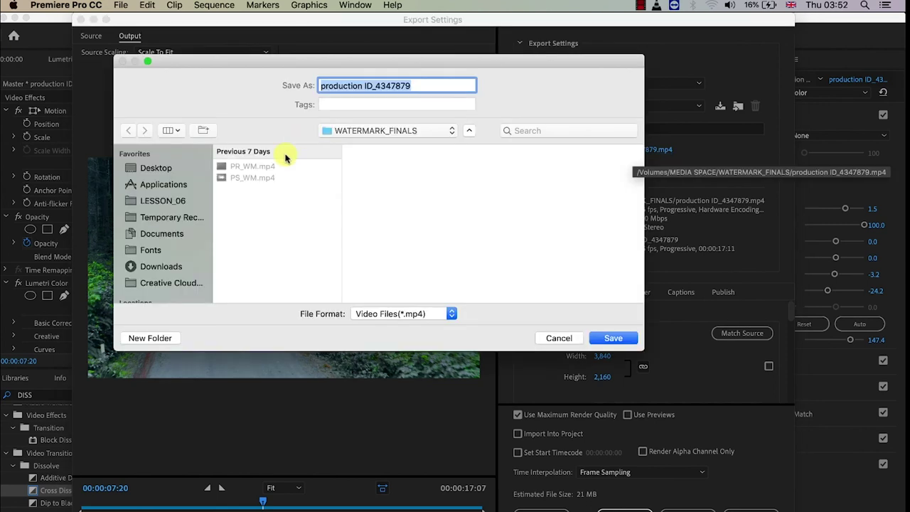
left_click(168, 205)
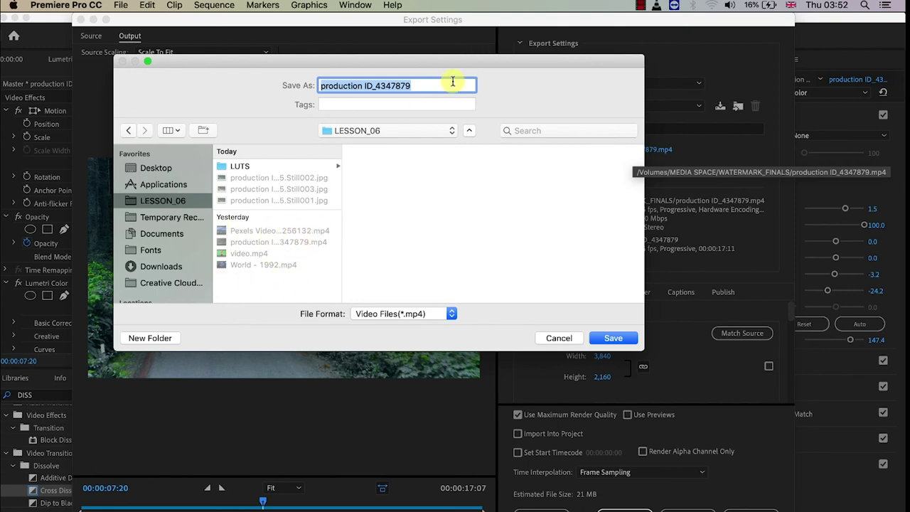
type("LESSO")
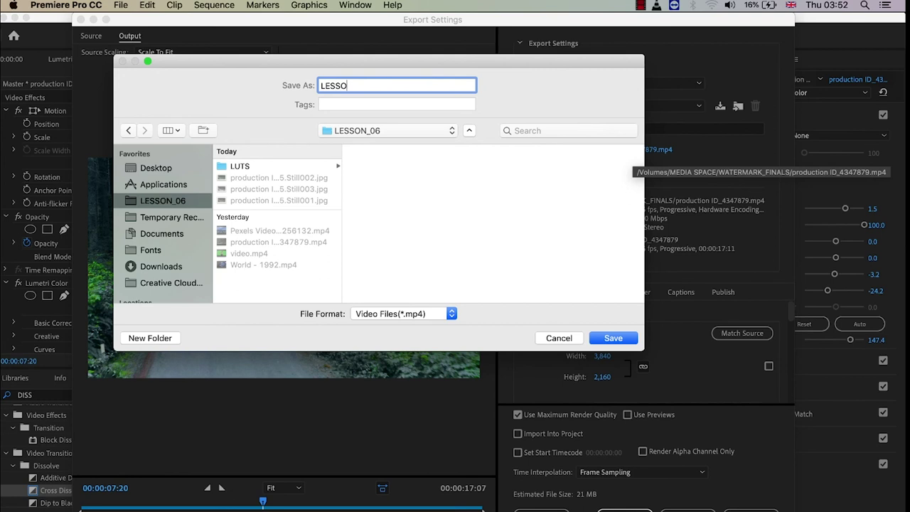
type("N_06")
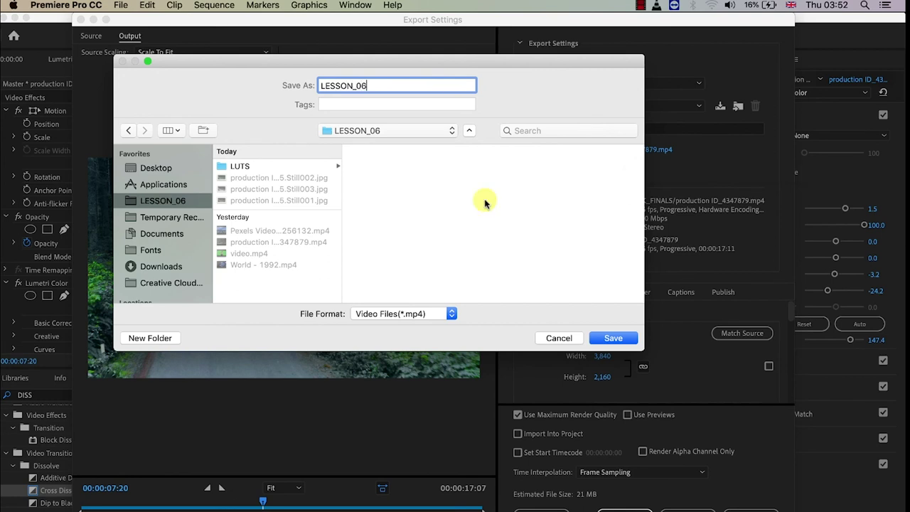
left_click(621, 342)
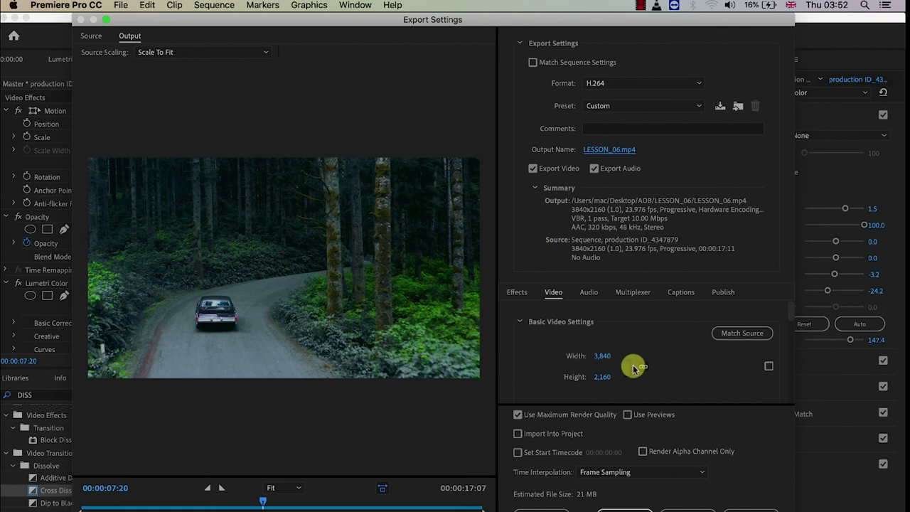
Start encoding the sequence to LESSON_06.mp4 from the Export Settings window
left_click(688, 509)
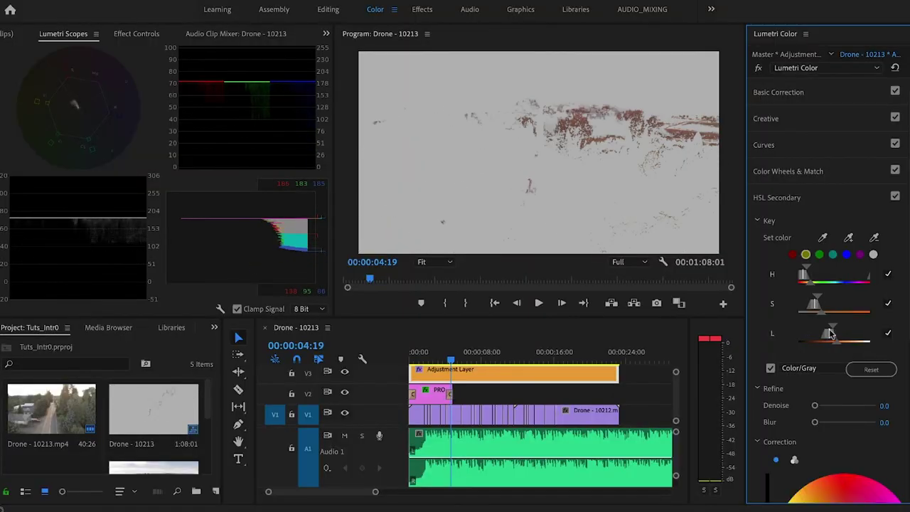
Narrow the HSL Secondary hue and lightness ranges, turn off Color/Gray, and set Blur to 7.3
left_click_drag(806, 275, 803, 275)
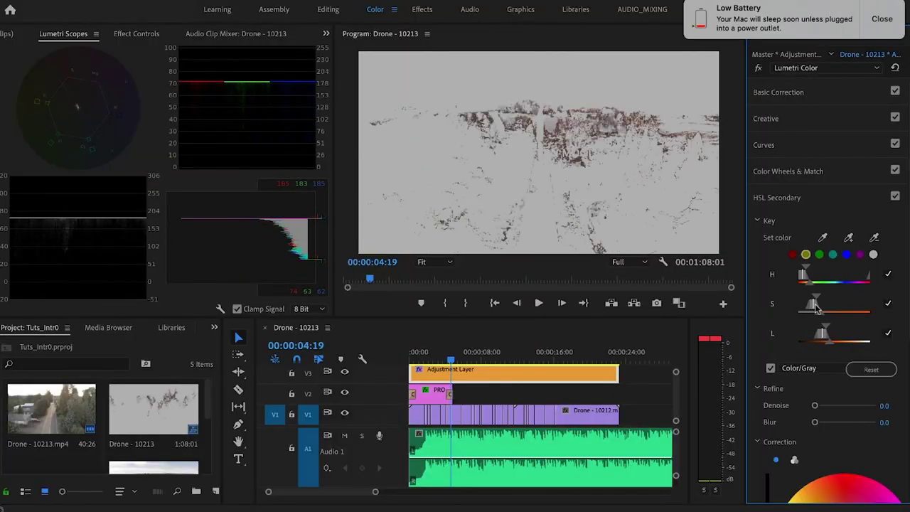
left_click_drag(829, 346, 819, 345)
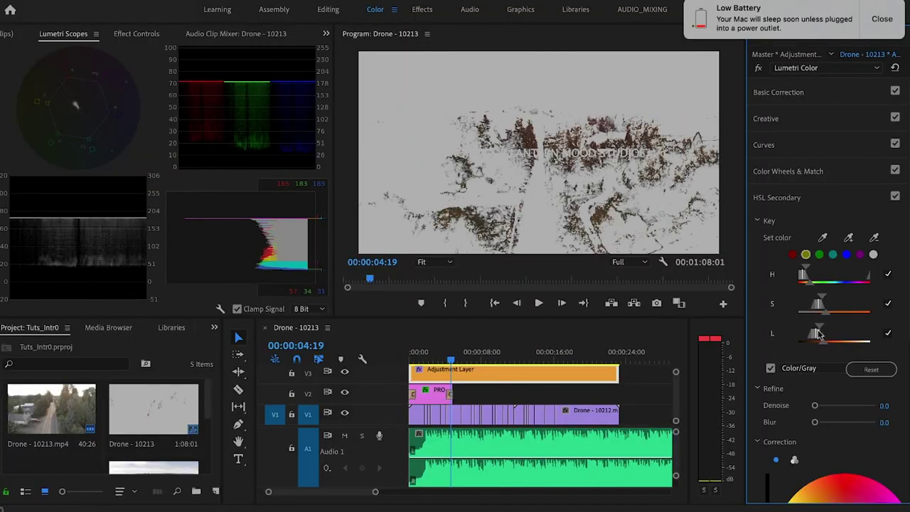
scroll(805, 400, "down", 5)
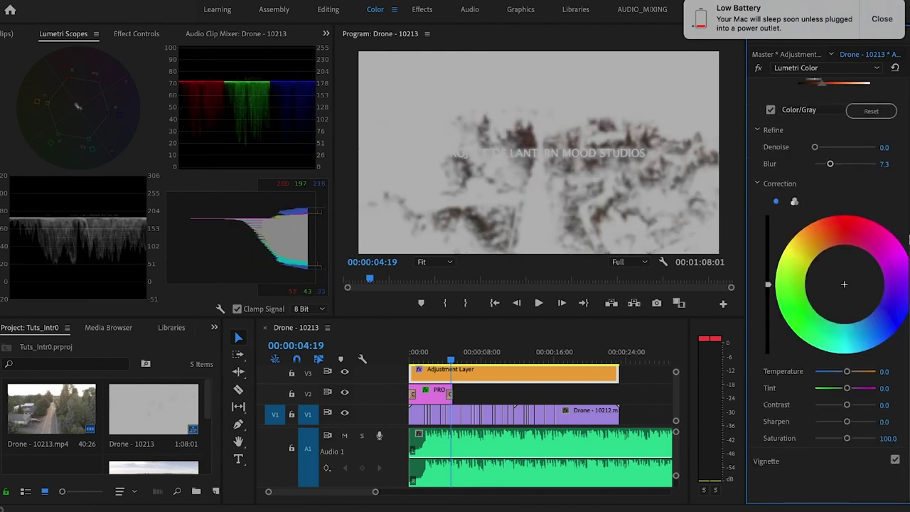
left_click(771, 197)
left_click_drag(845, 388, 835, 391)
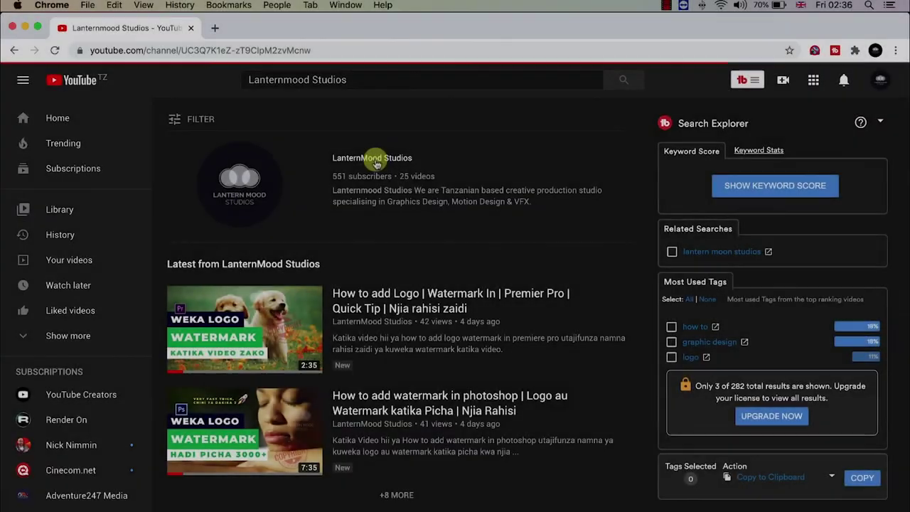
Open the LanternMood Studios channel page from the YouTube search results
left_click(377, 164)
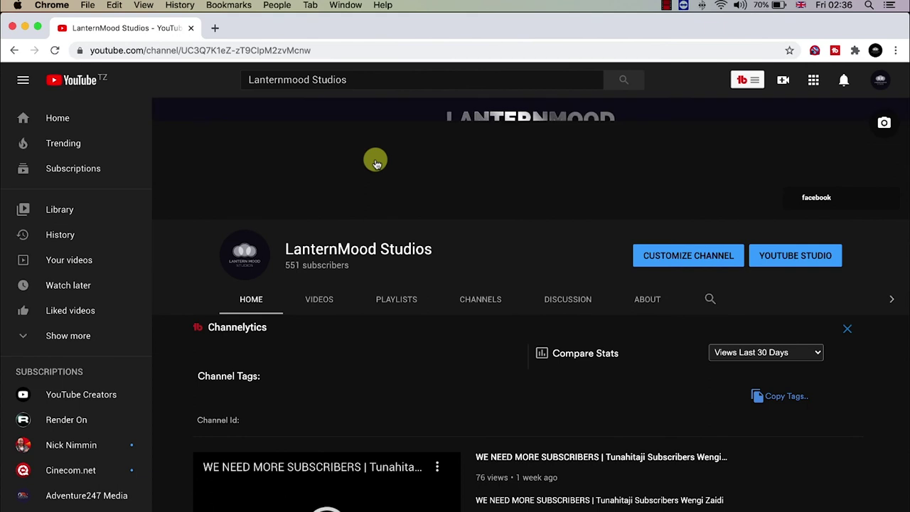